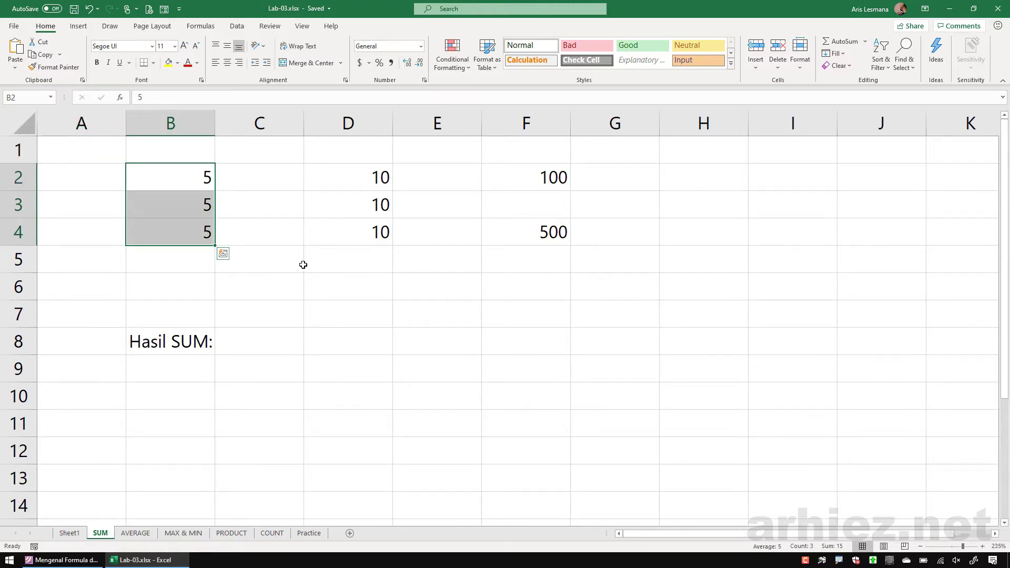
Add the three values of column B in cell C8 with the formula =B2+B3+B4
click(267, 194)
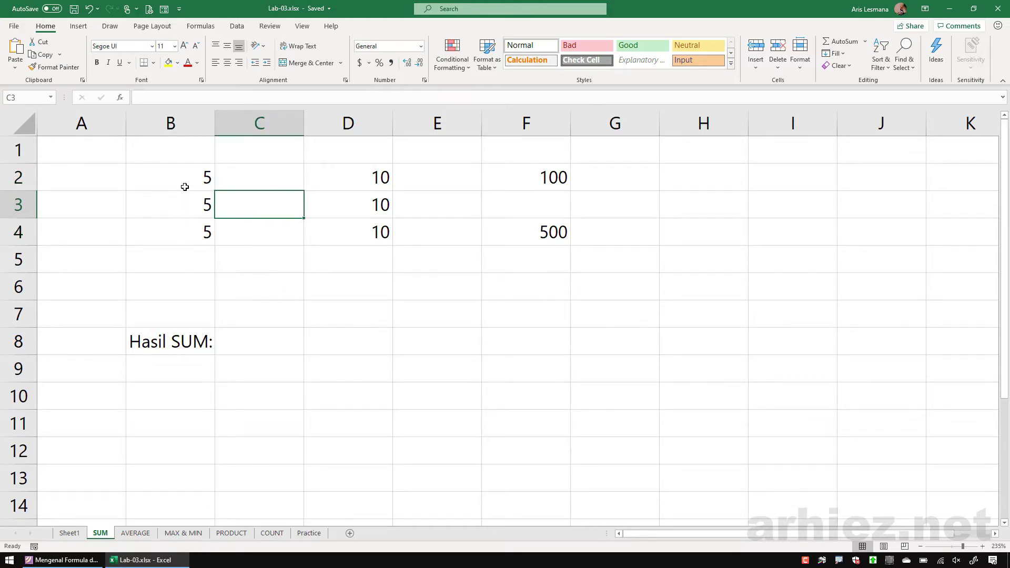
click(255, 345)
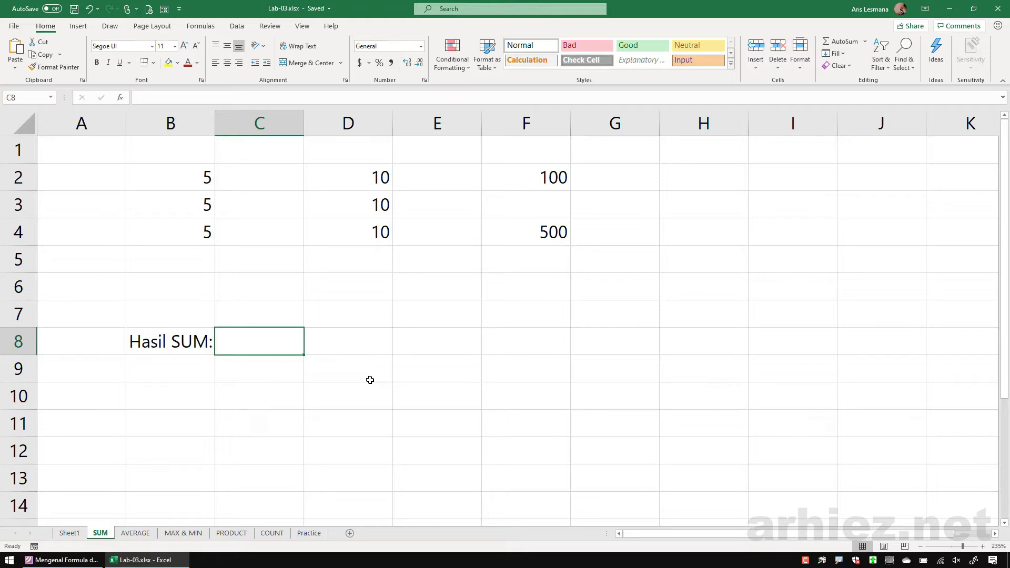
text(=)
click(186, 178)
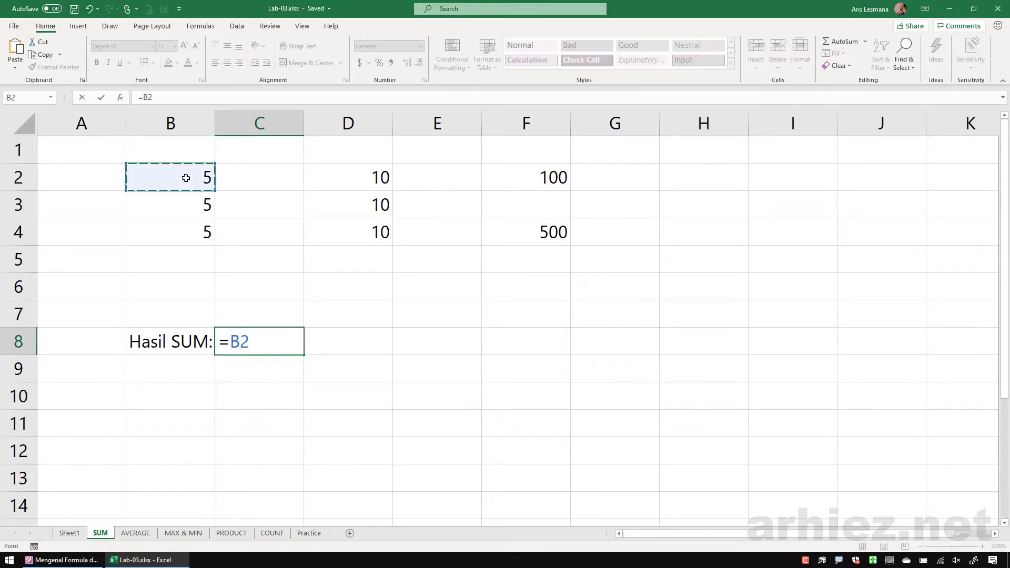
text(+)
click(179, 209)
text(+)
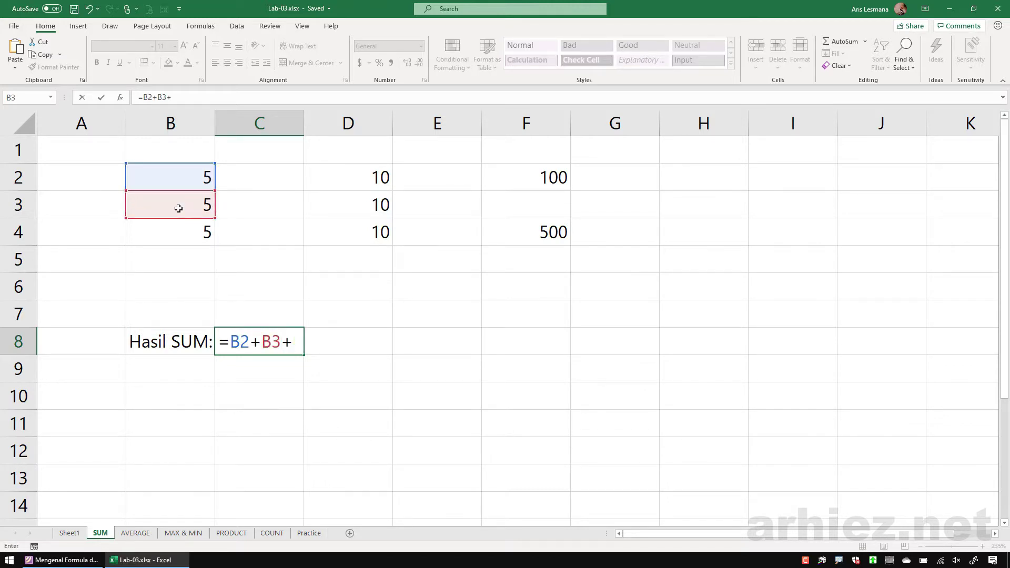
click(179, 234)
key(Return)
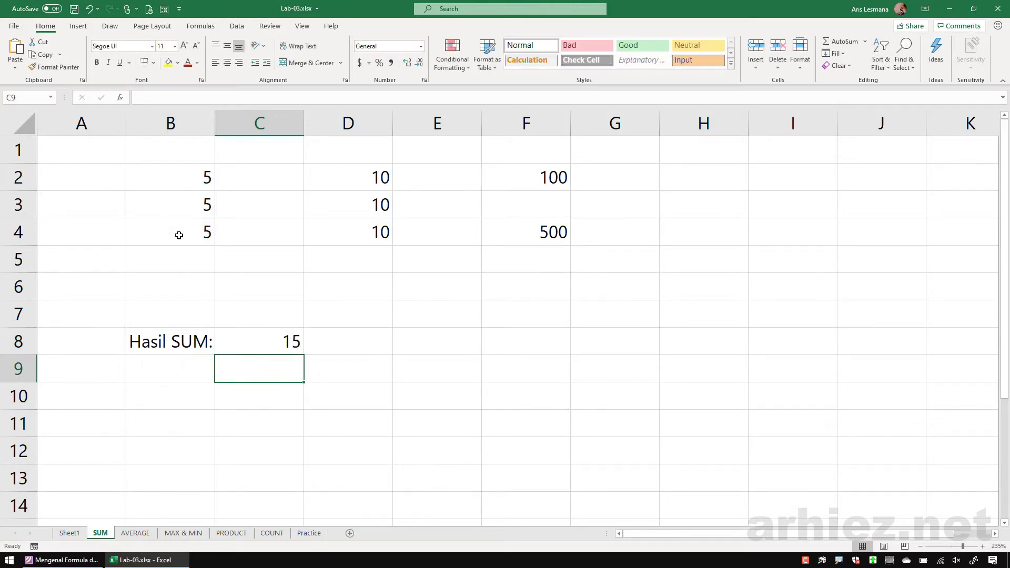
Clear cell C8 and enter =sum(B2,B3,B4), listing the three cells as separate arguments
key(Up)
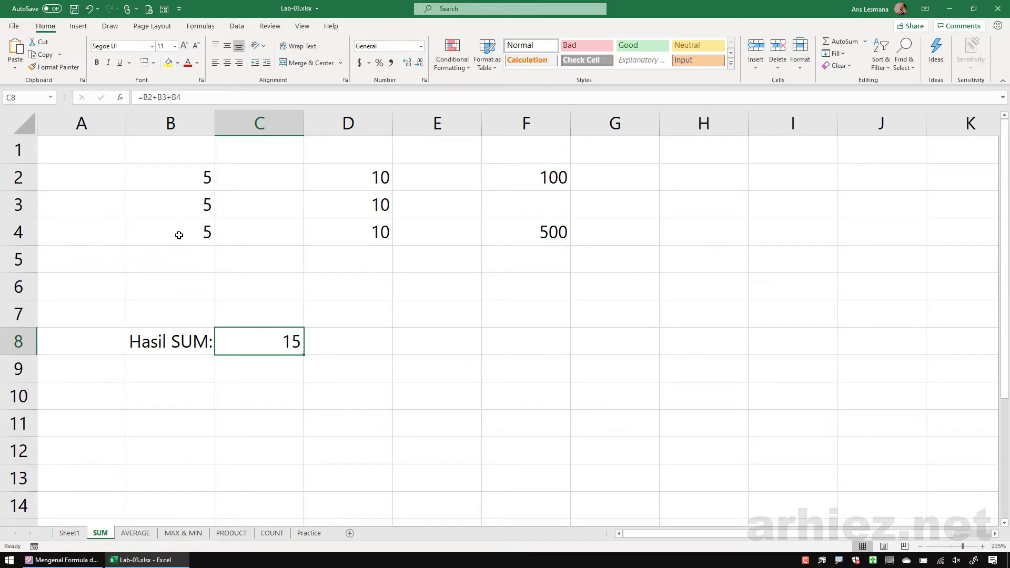
key(Delete)
text(=)
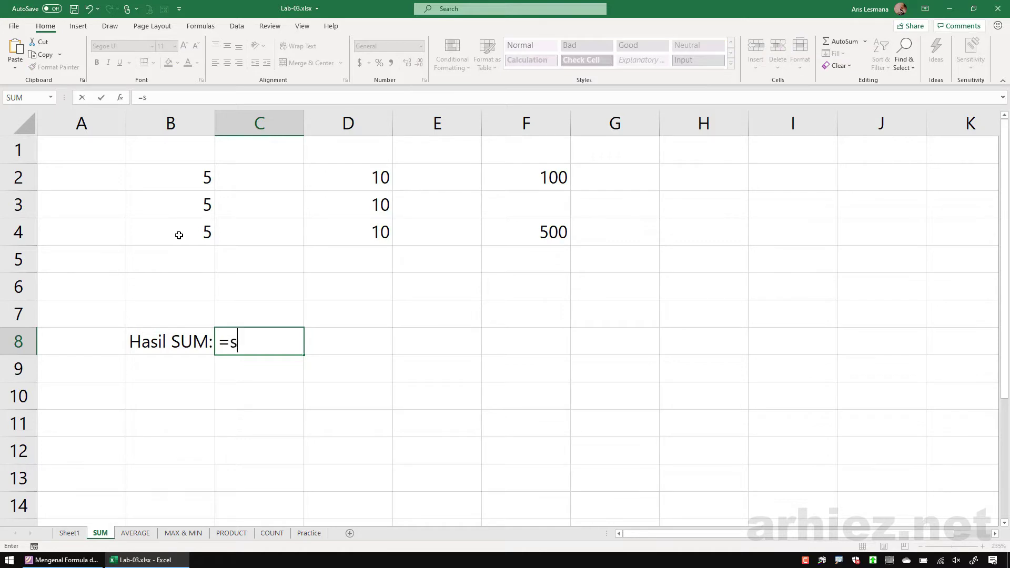
text(sum()
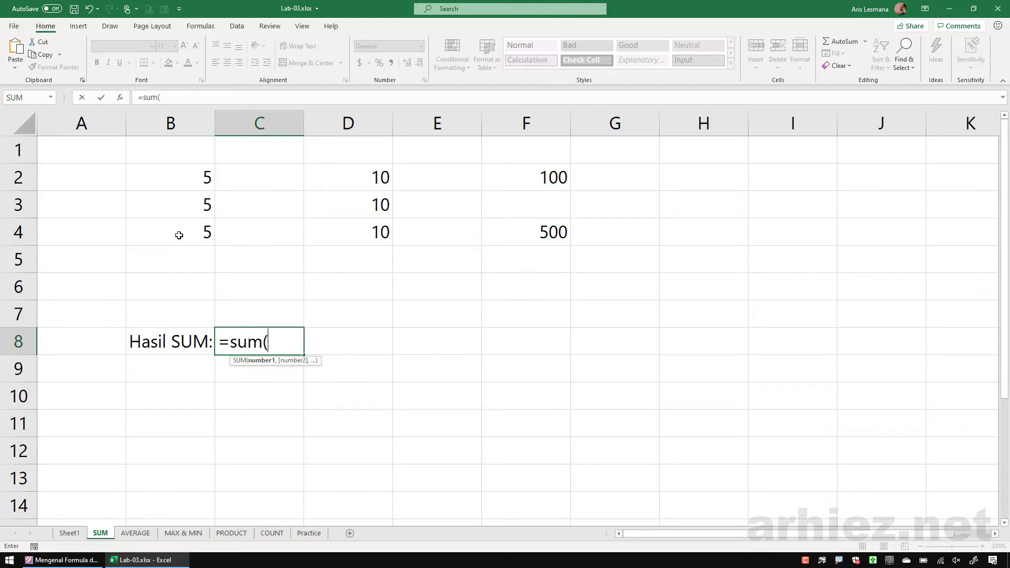
click(187, 177)
text(,)
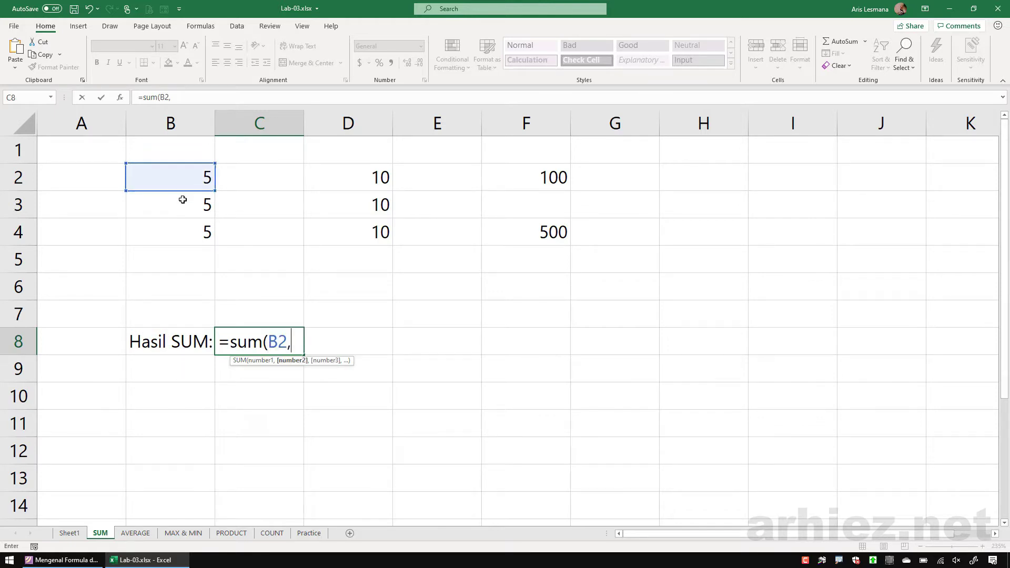
click(181, 202)
text(,)
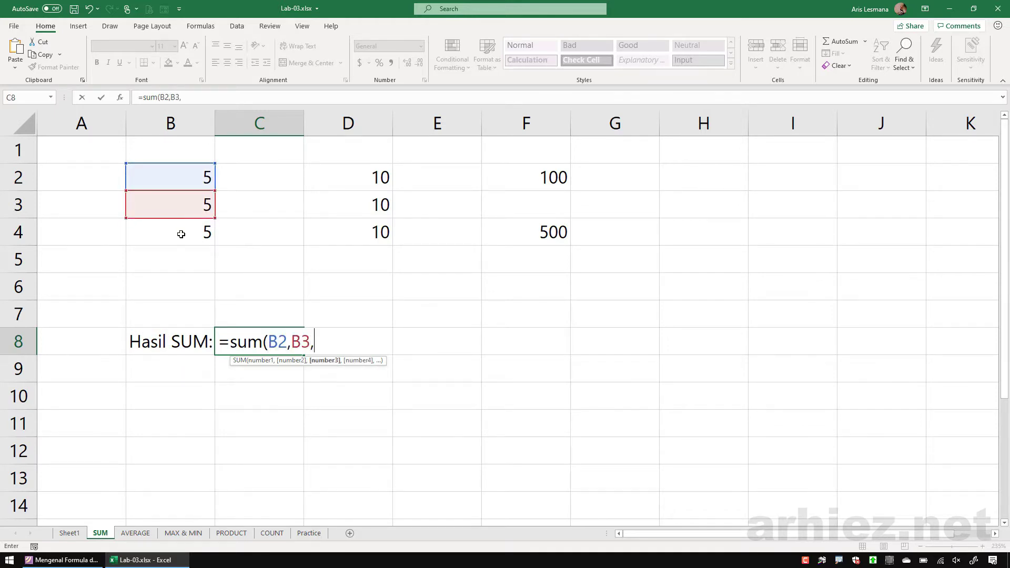
click(180, 233)
text())
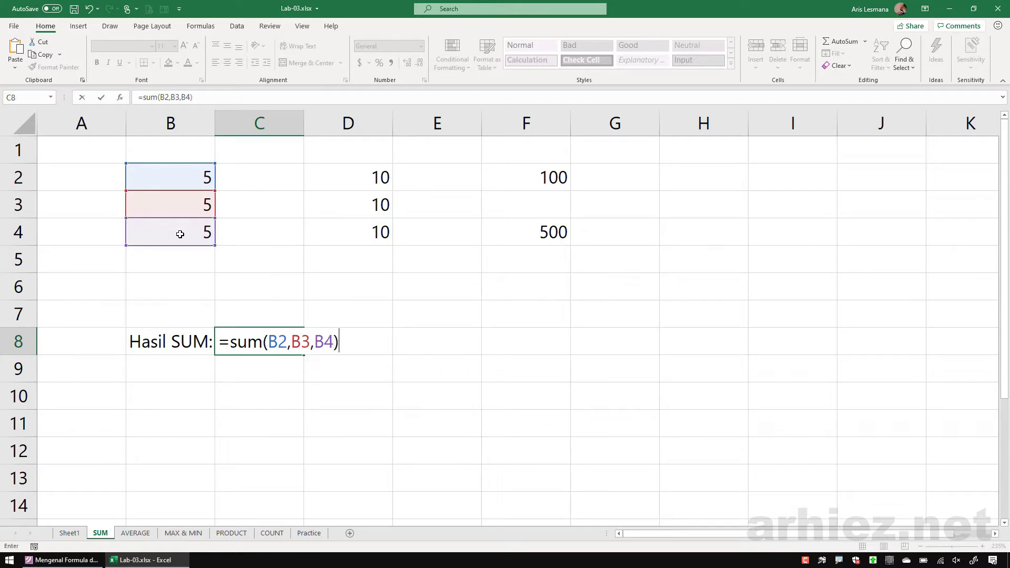
key(Return)
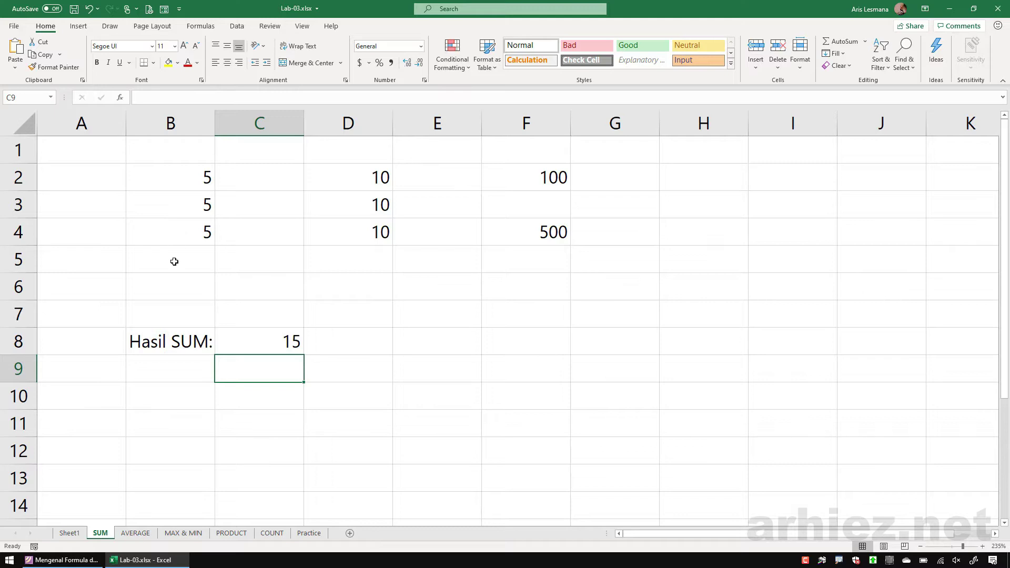
Replace the formula in cell C8 with =sum(B2:B4), using one range as the argument
click(271, 341)
text(=sum()
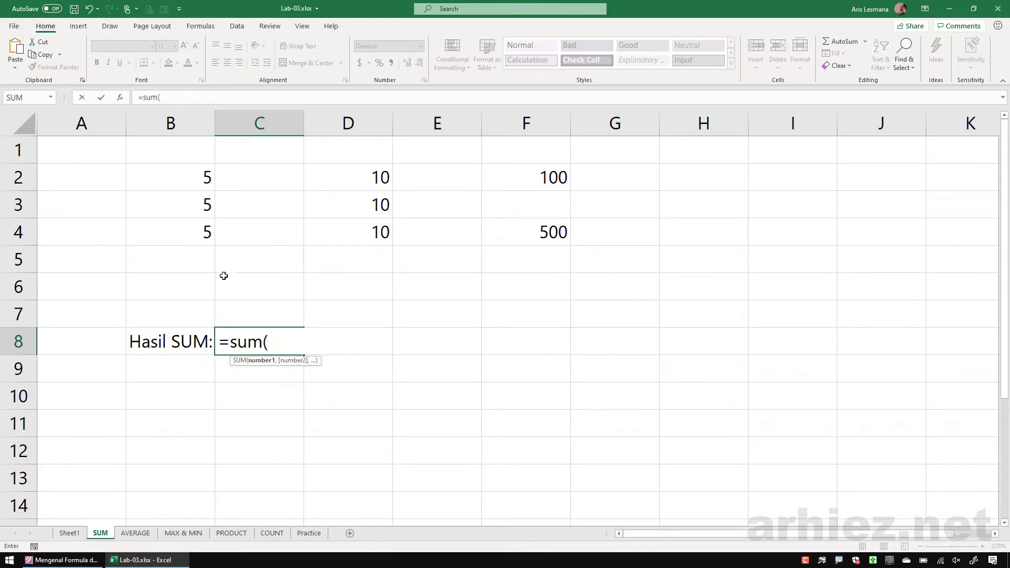
click(183, 181)
drag(183, 193, 184, 232)
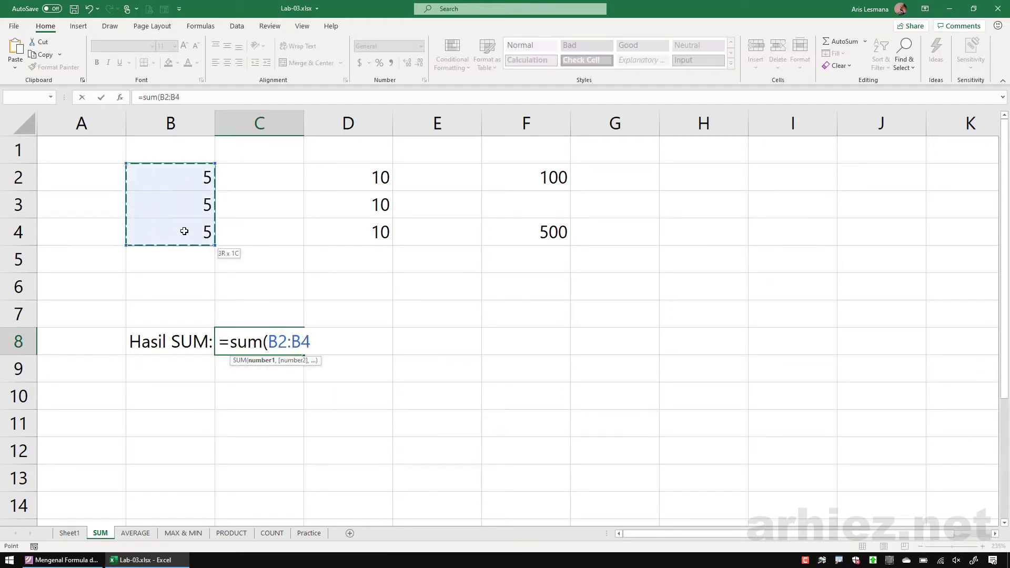
text())
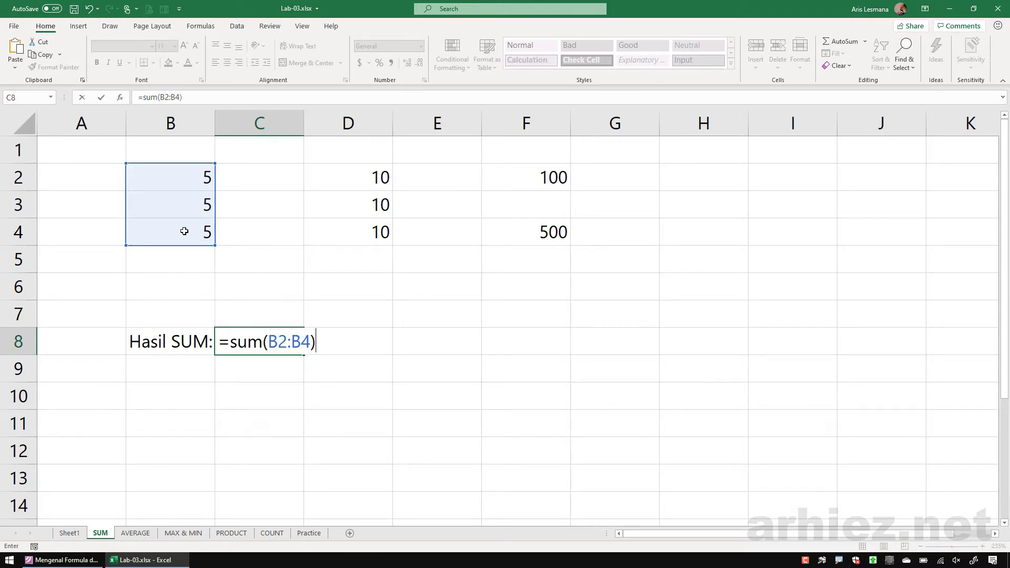
key(Return)
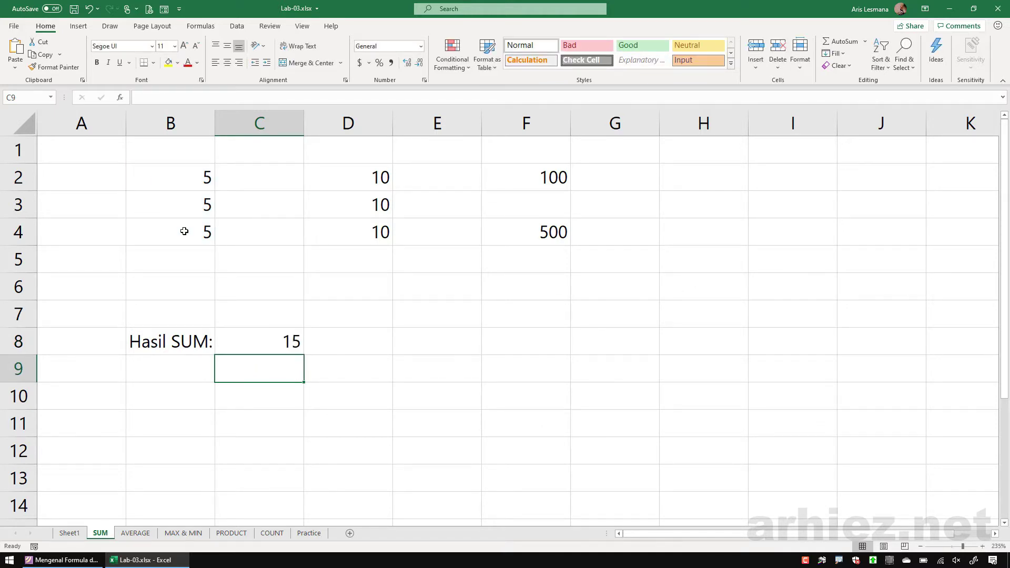
drag(181, 183, 180, 237)
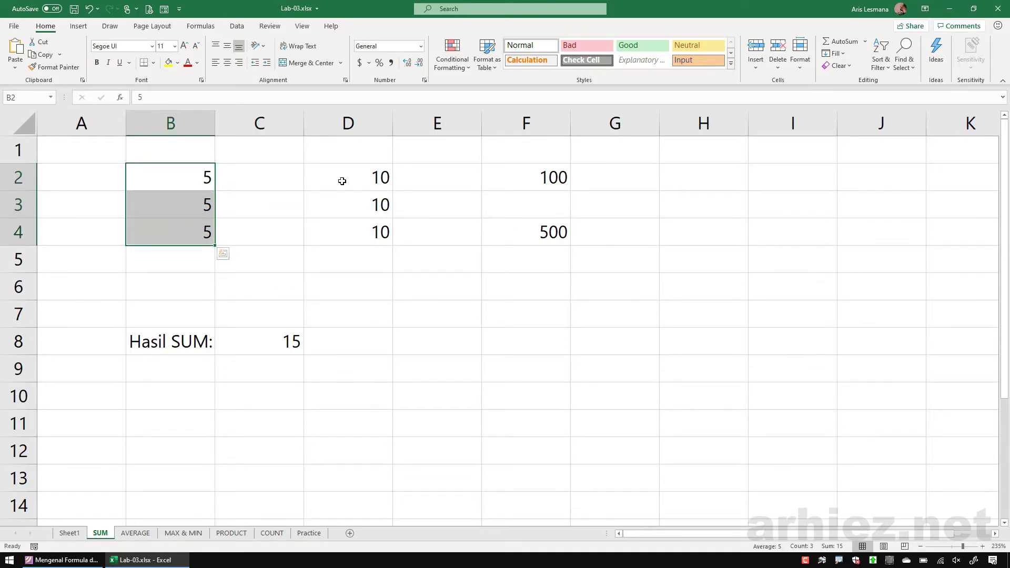
drag(349, 179, 350, 229)
drag(189, 186, 190, 231)
drag(333, 181, 370, 226)
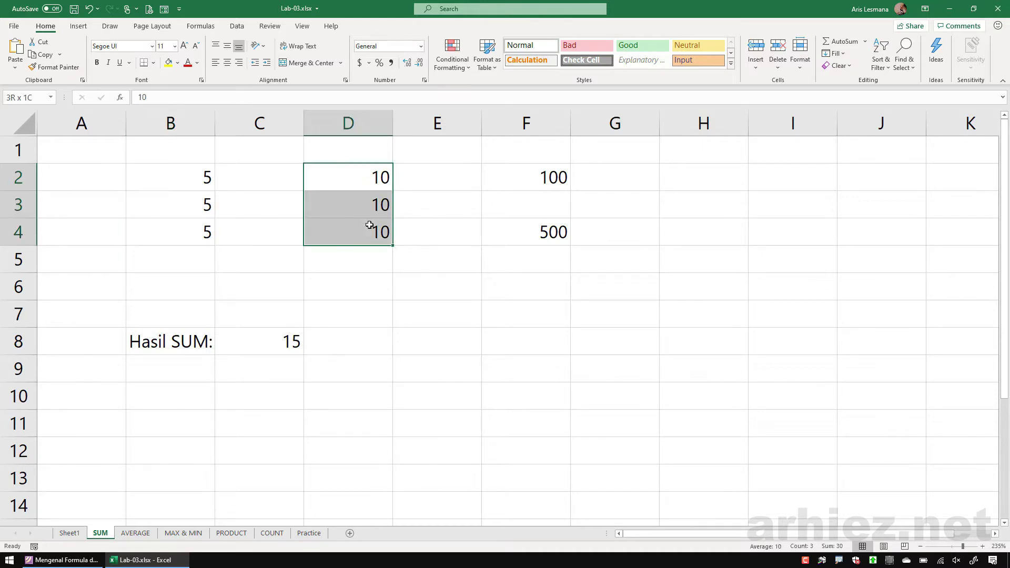
Replace the formula in cell C8 with =sum(B2:B4,D2:D4) to total both ranges
click(269, 343)
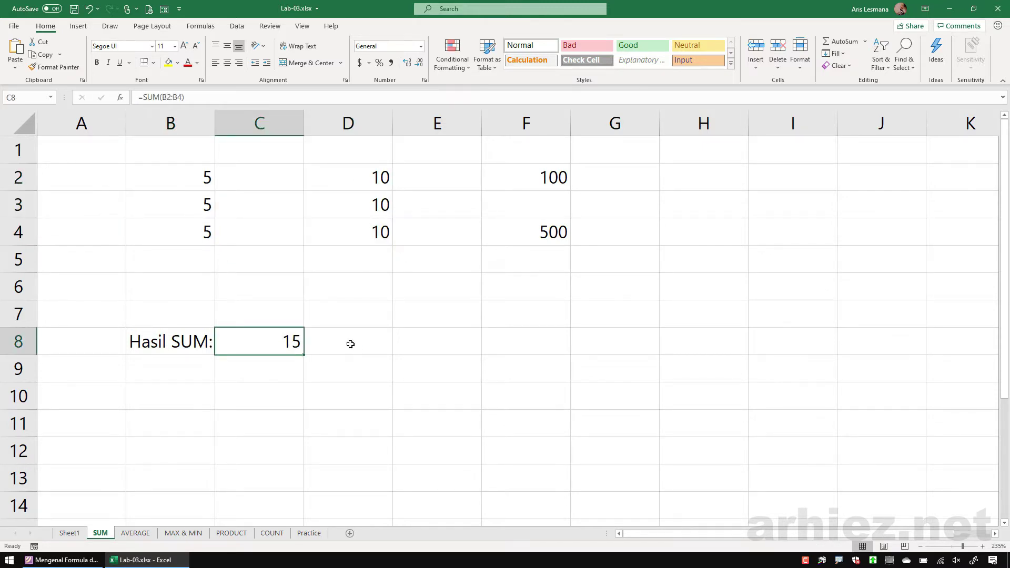
text(=)
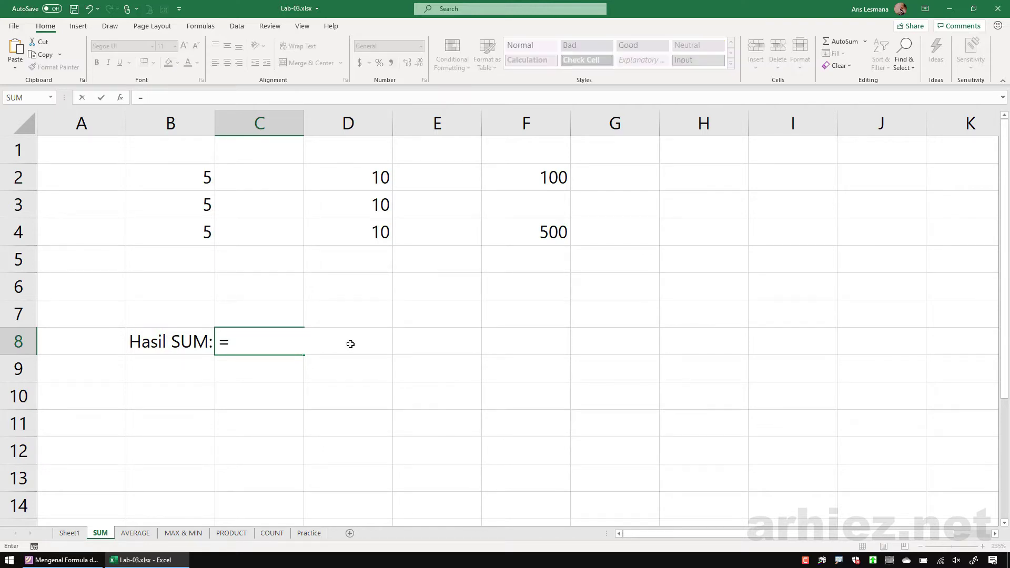
text(sum()
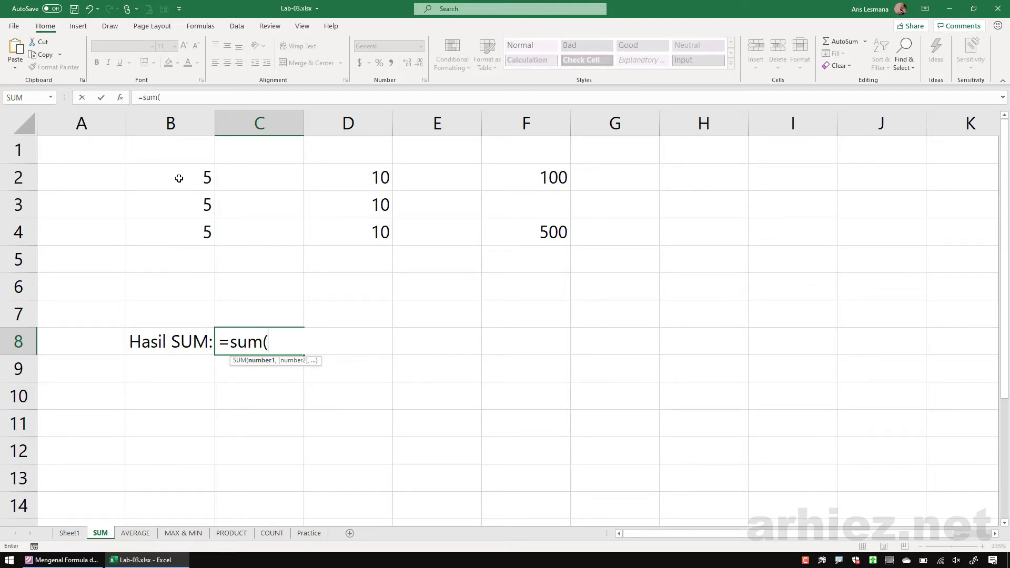
drag(179, 179, 183, 232)
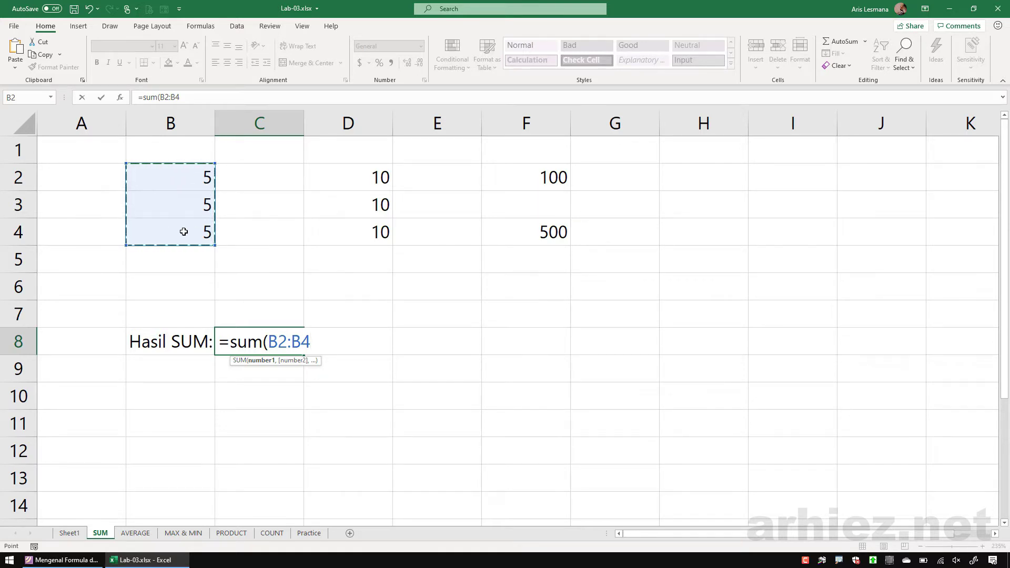
text(,)
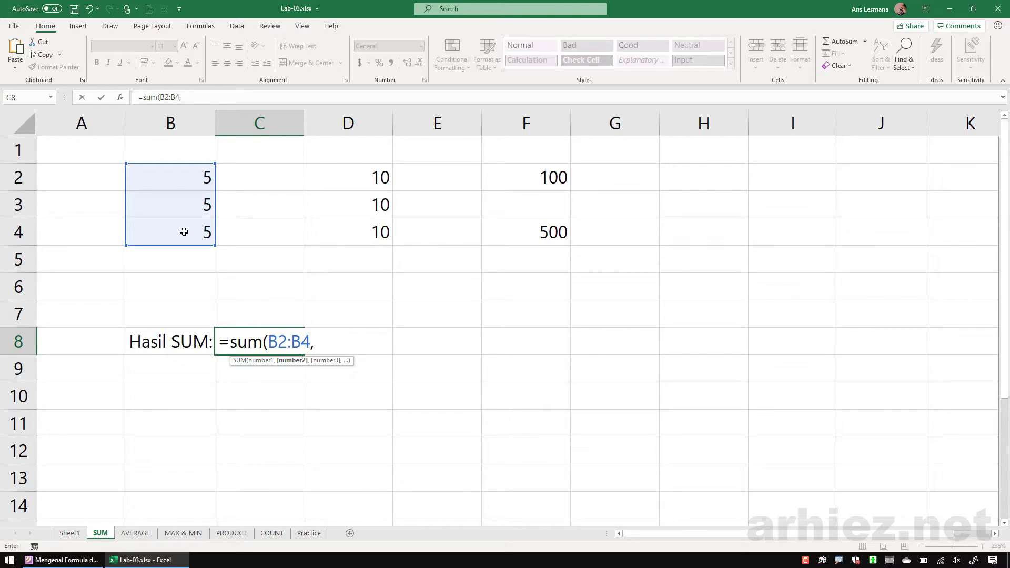
key(Left)
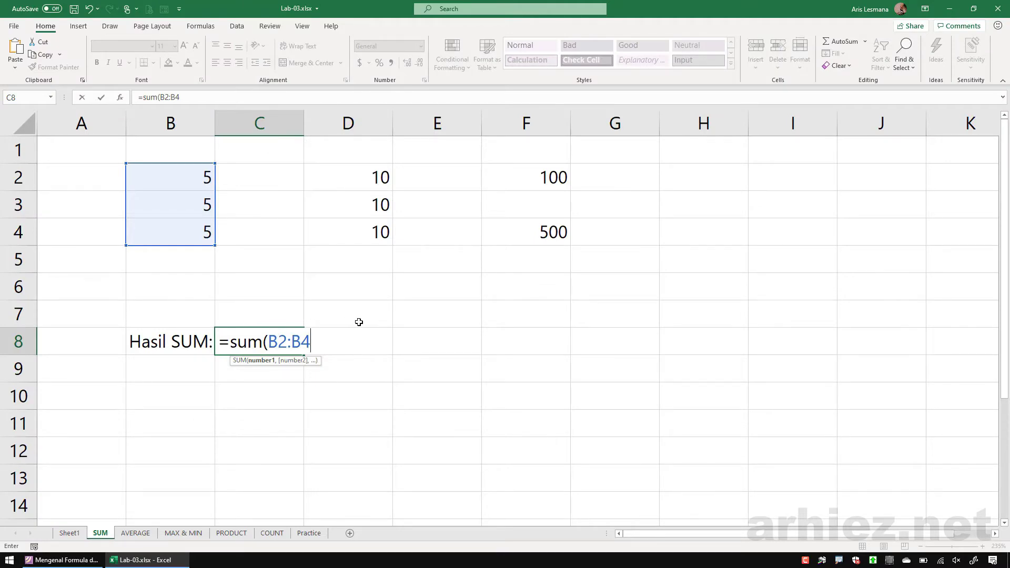
text(,)
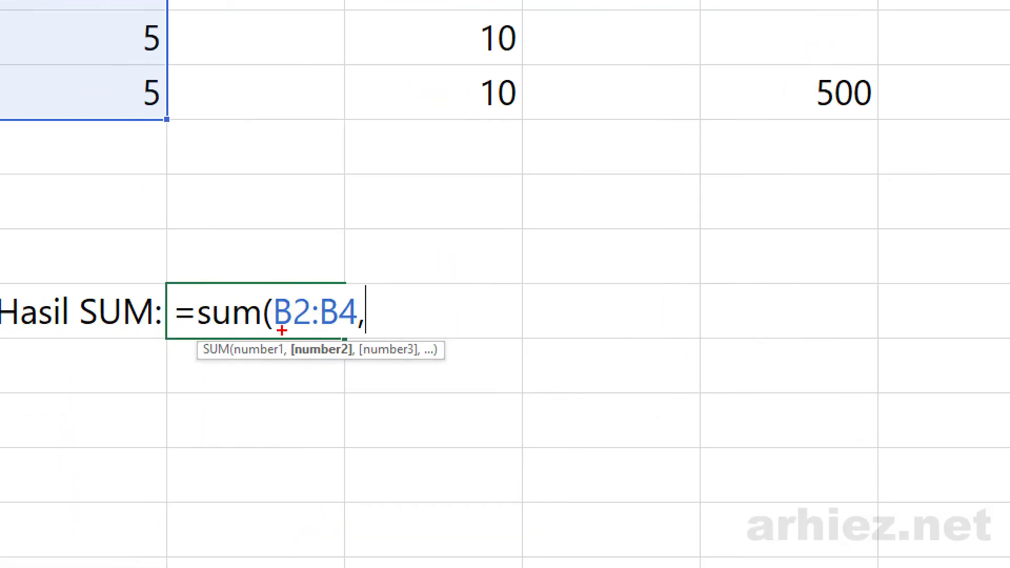
drag(282, 331, 366, 373)
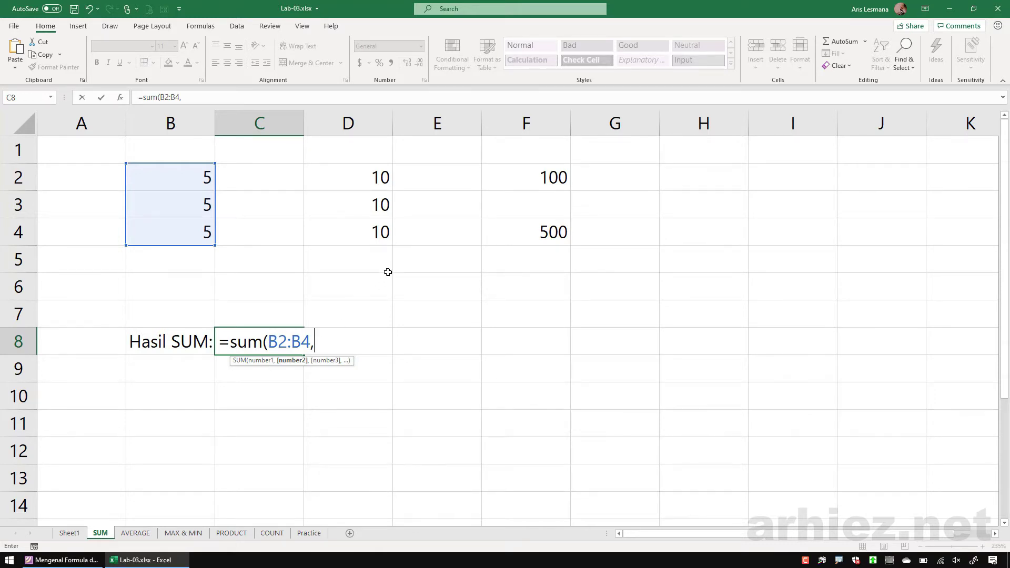
click(357, 174)
drag(357, 174, 358, 232)
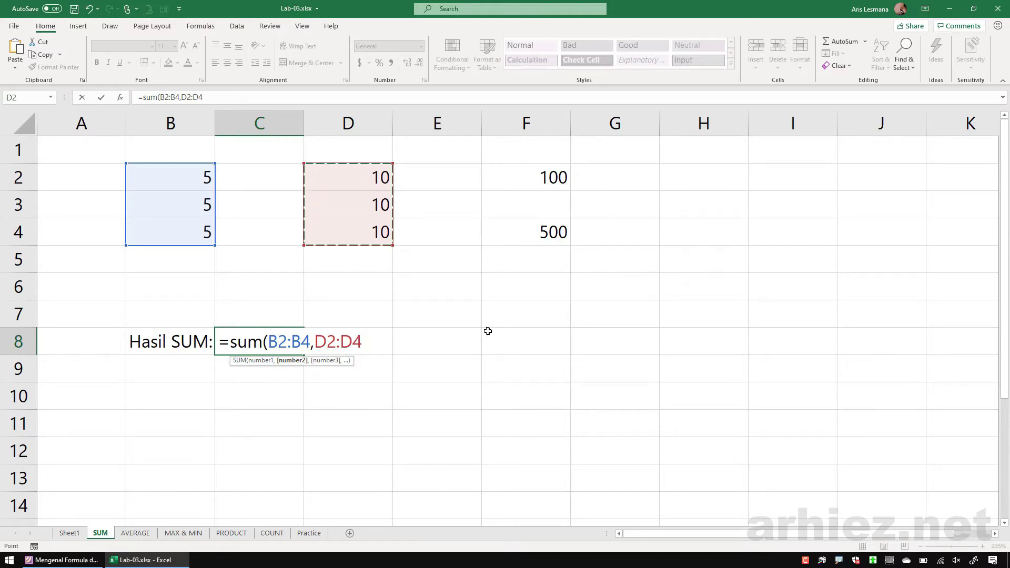
text())
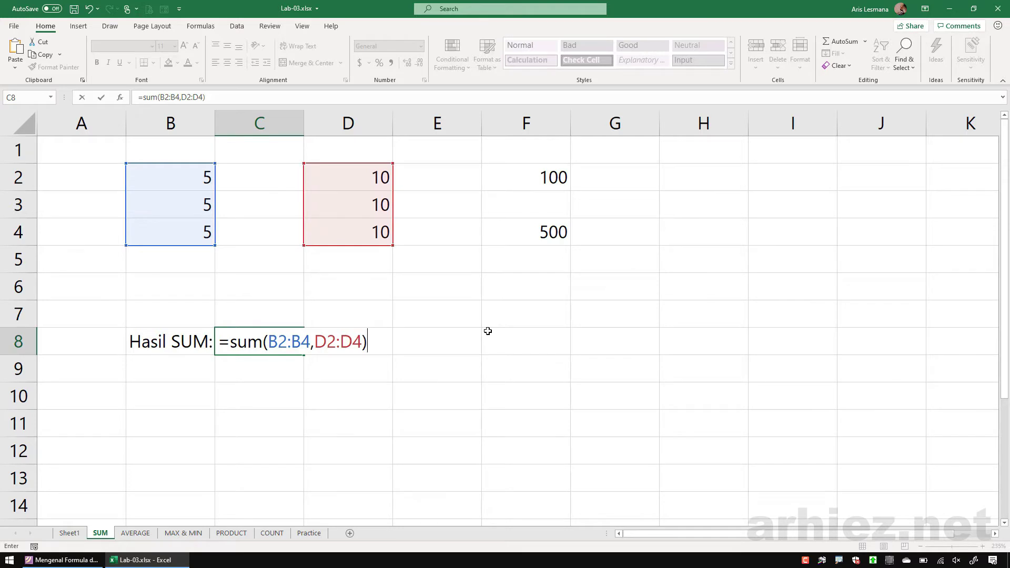
key(Return)
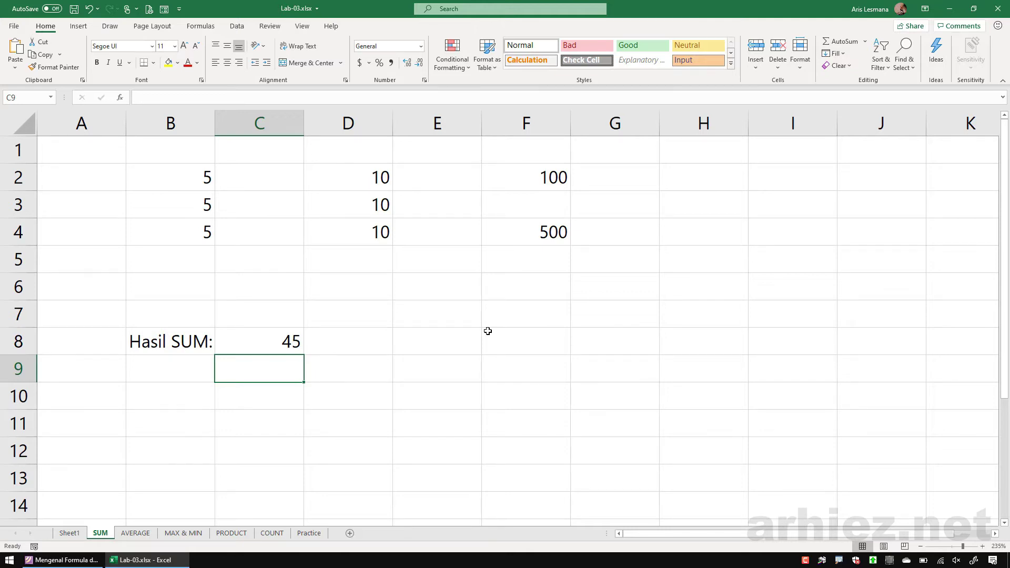
drag(173, 179, 178, 238)
drag(361, 172, 361, 232)
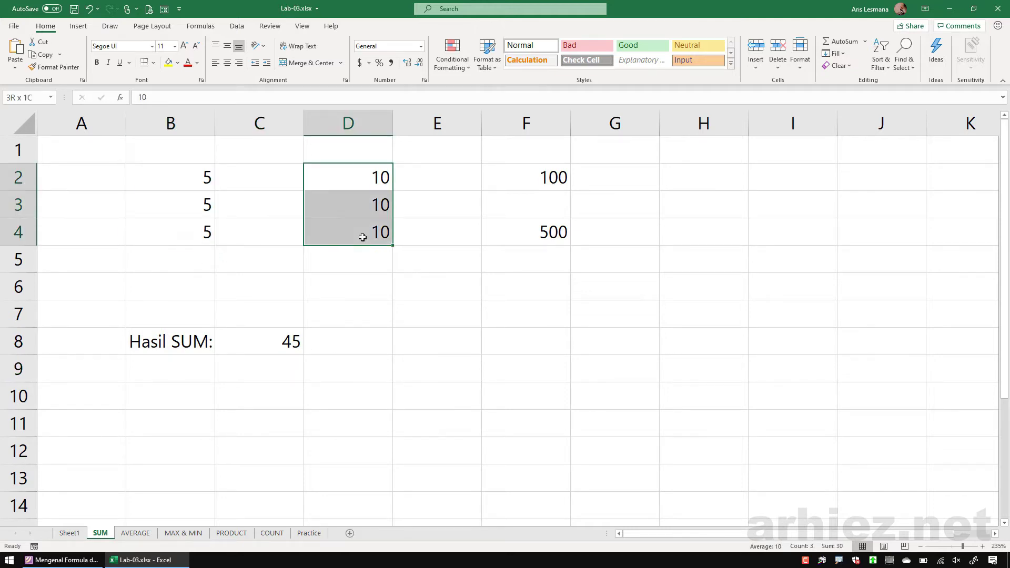
click(552, 178)
click(545, 232)
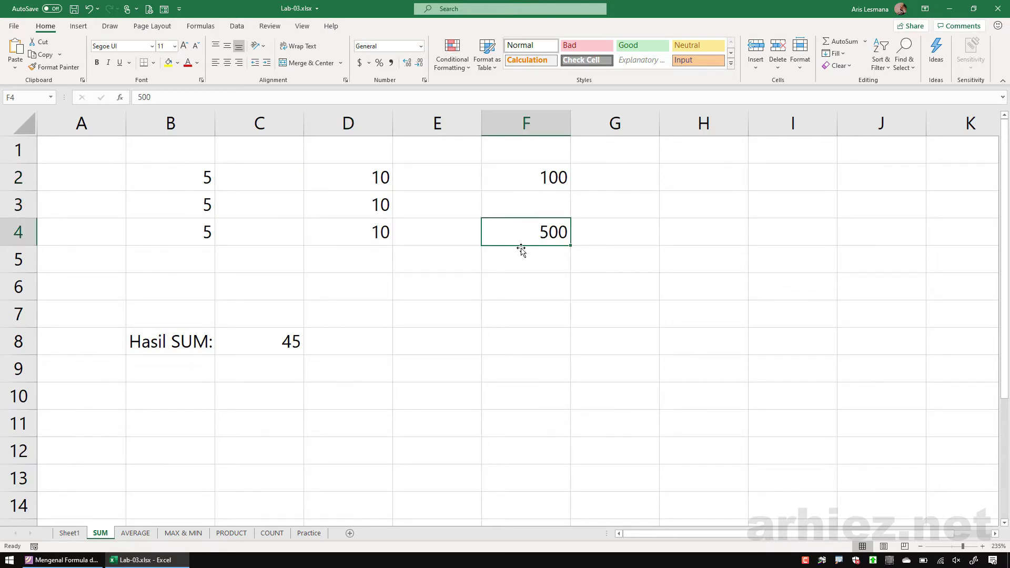
Replace the formula in cell C8 with =sum(B2:B4,D2:D4,F2,F4), combining two ranges and two single cells
click(275, 345)
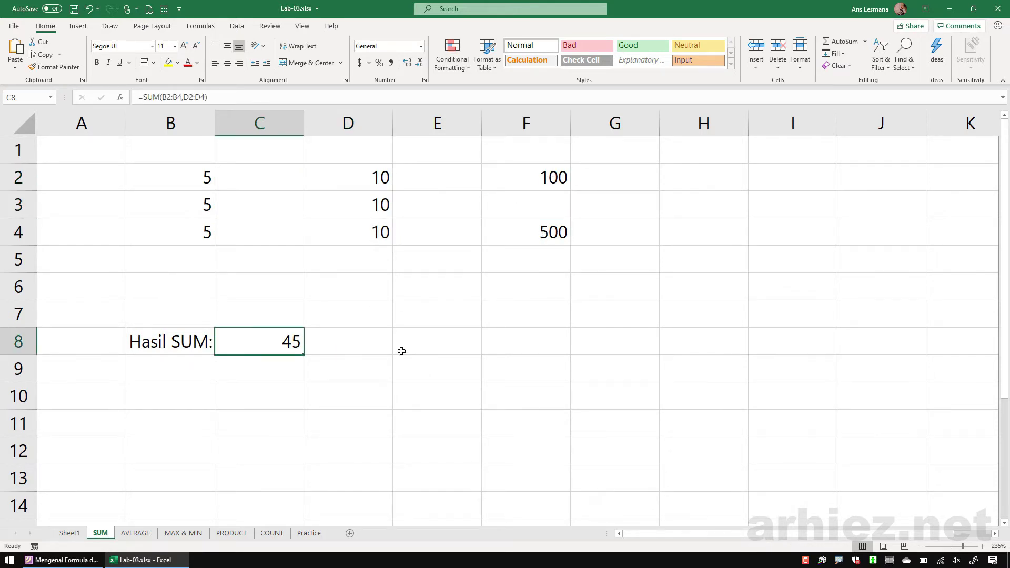
text(=sum()
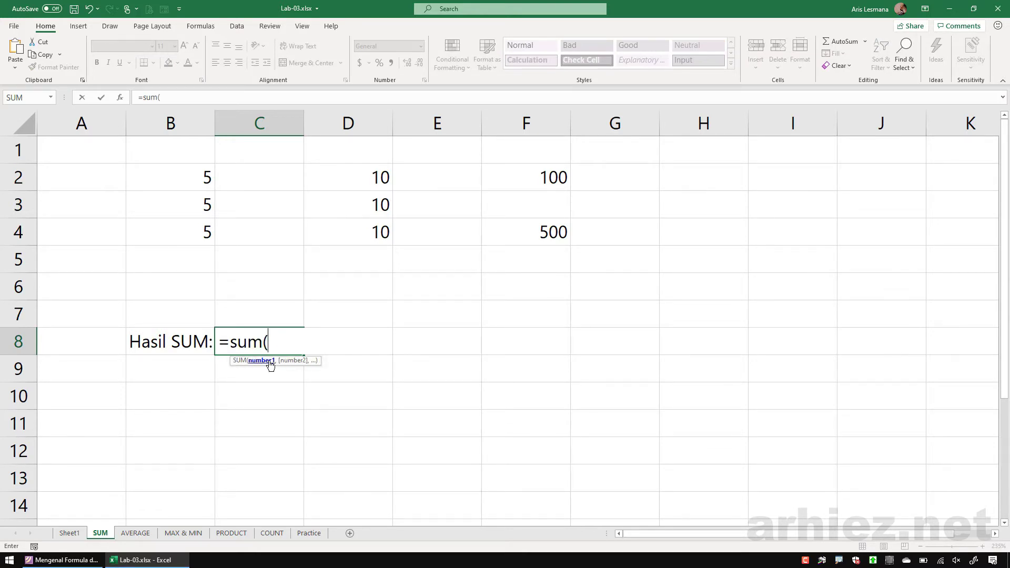
click(183, 178)
drag(183, 178, 183, 238)
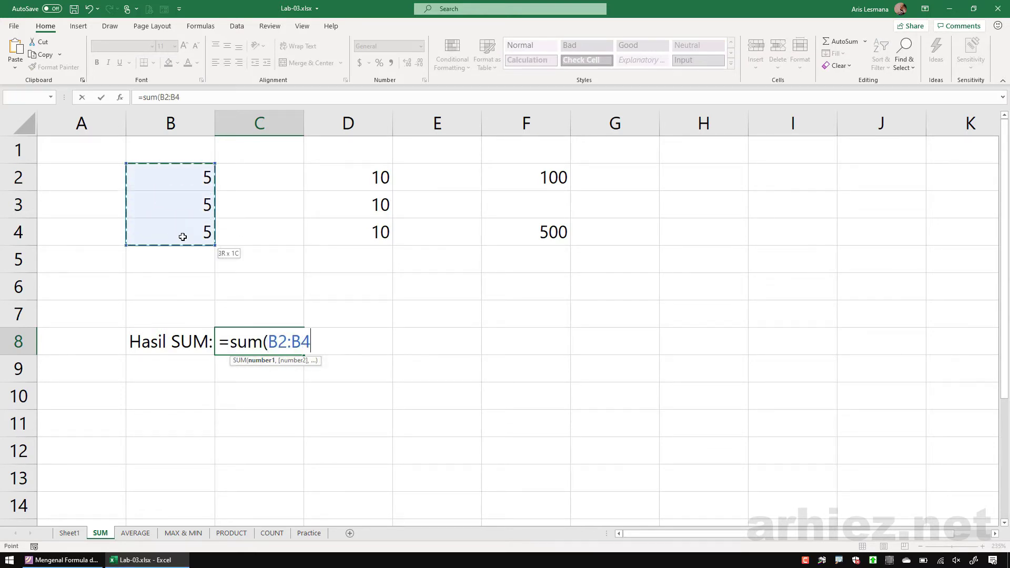
text(,)
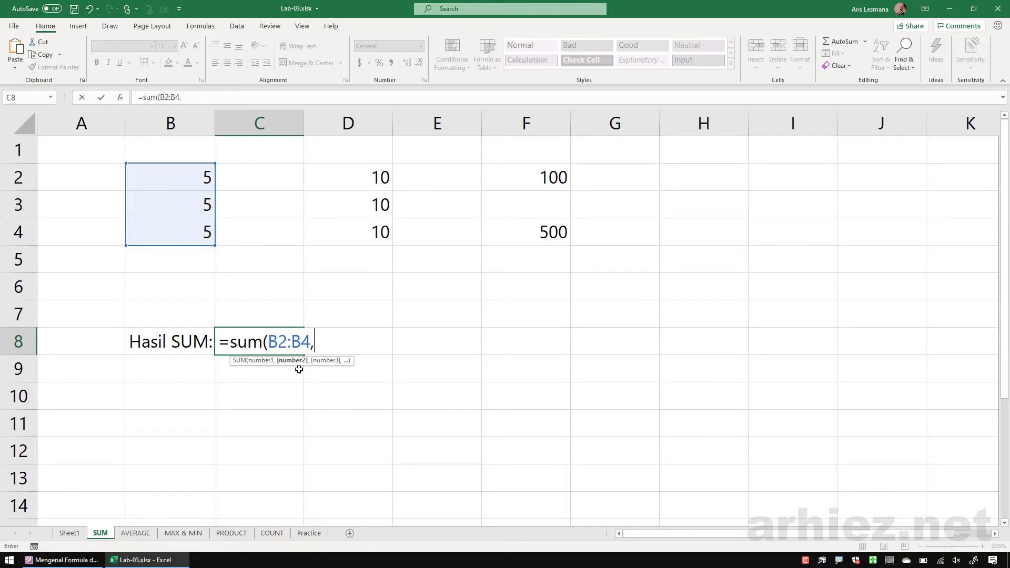
drag(354, 177, 354, 236)
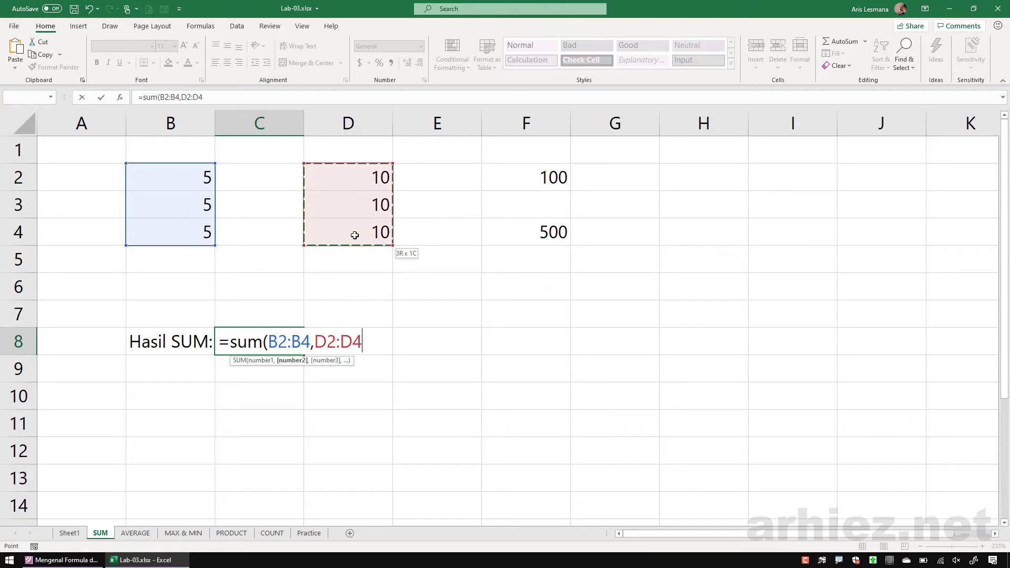
text(,)
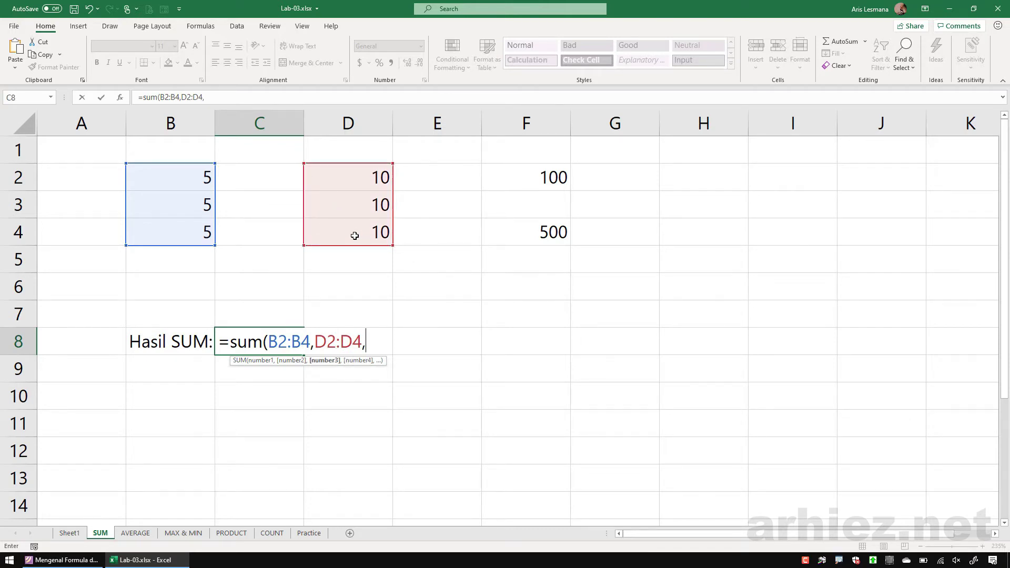
click(533, 176)
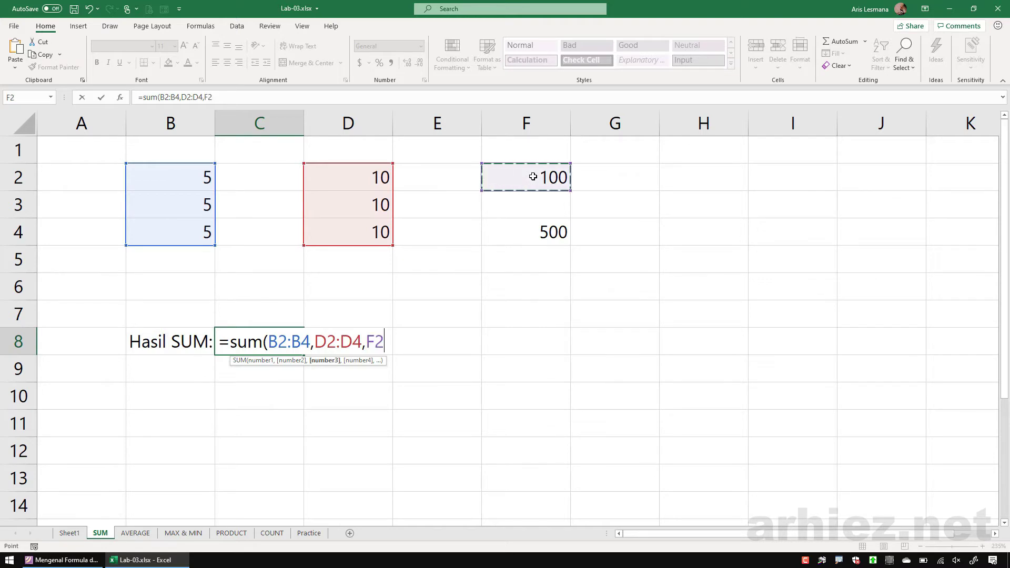
text(,)
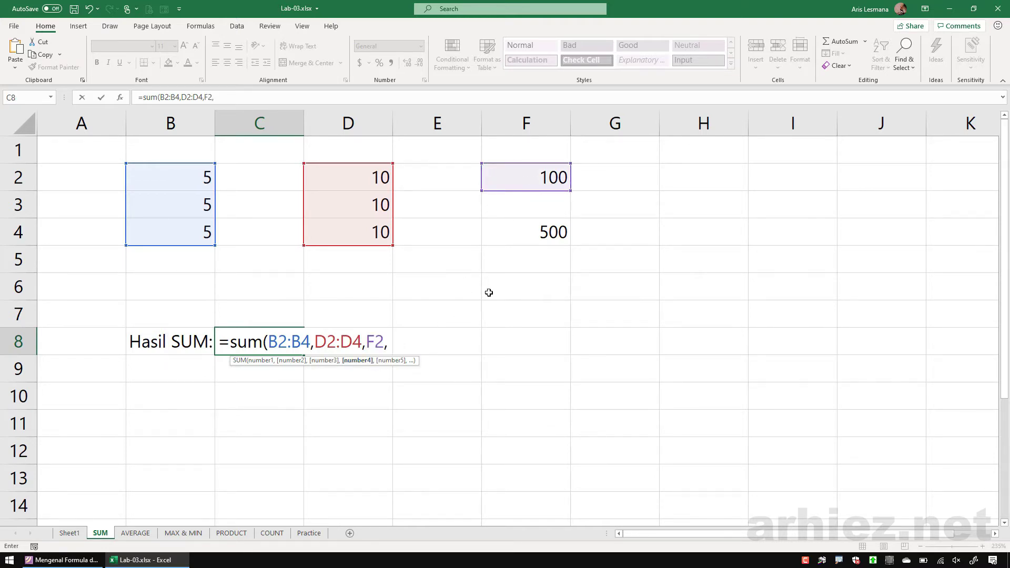
click(527, 235)
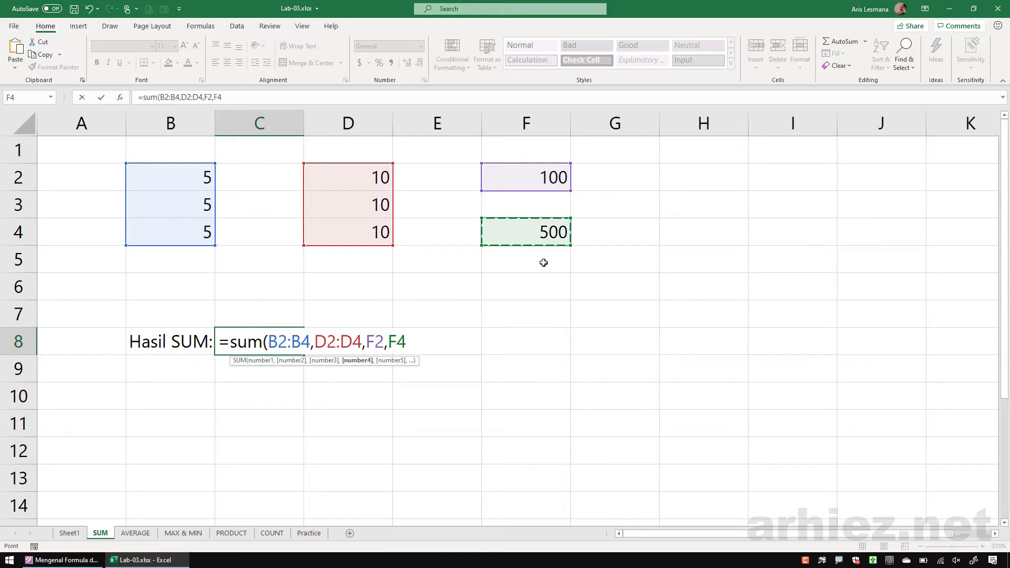
text())
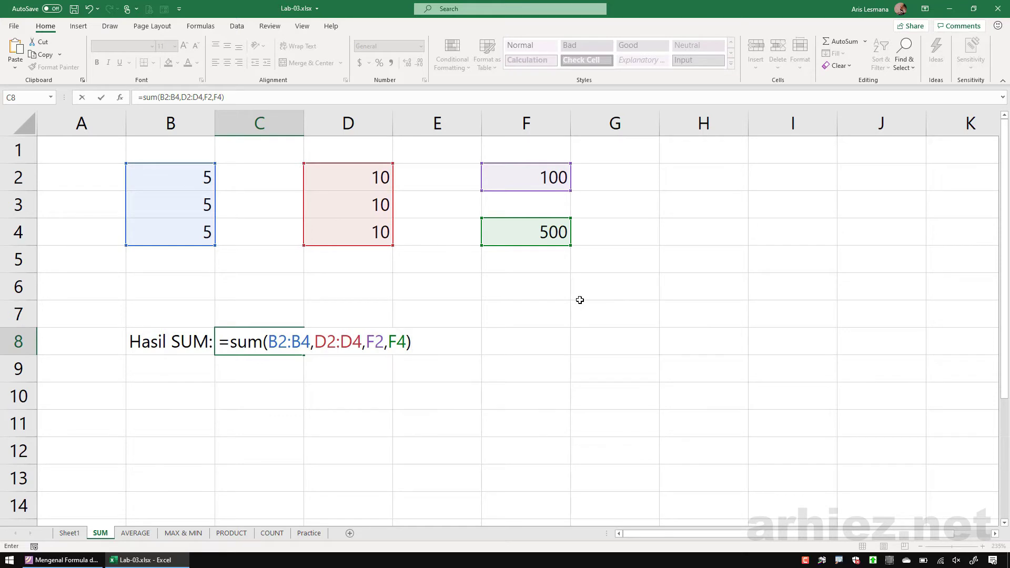
key(Return)
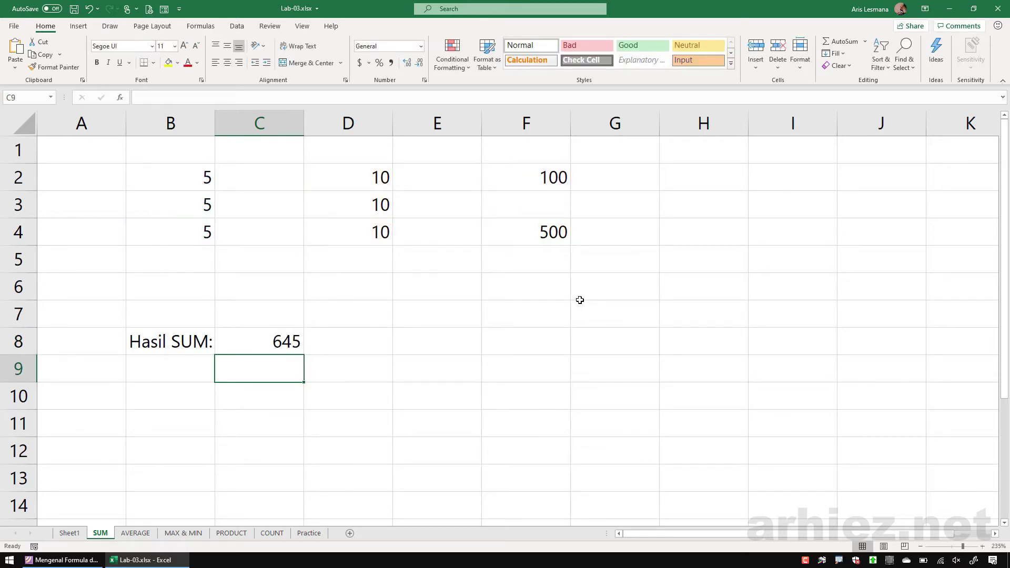
click(175, 422)
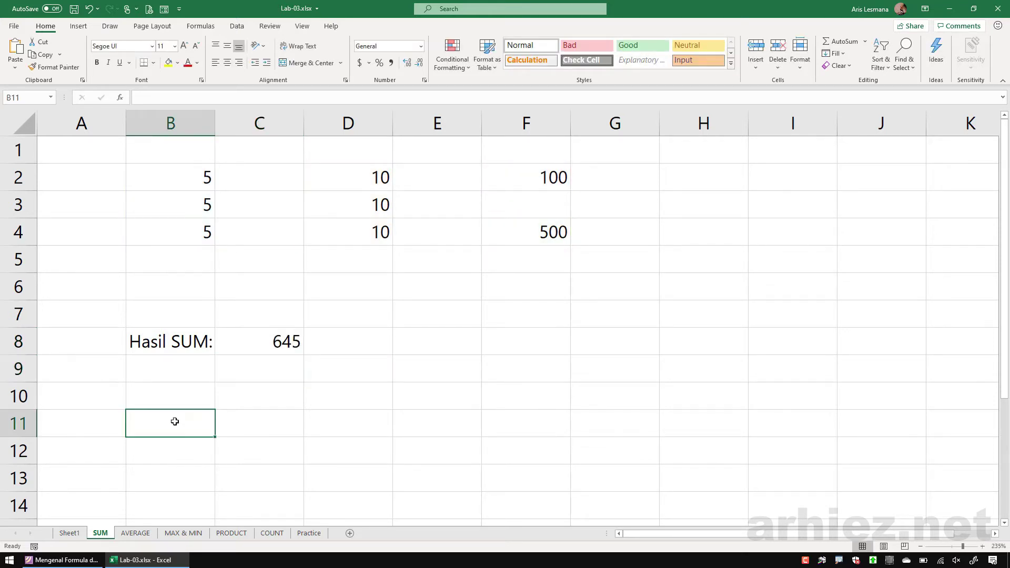
On the AVERAGE sheet, enter =average(B2:B4) in cell D8 beside the Hasil AVERAGE label
click(137, 533)
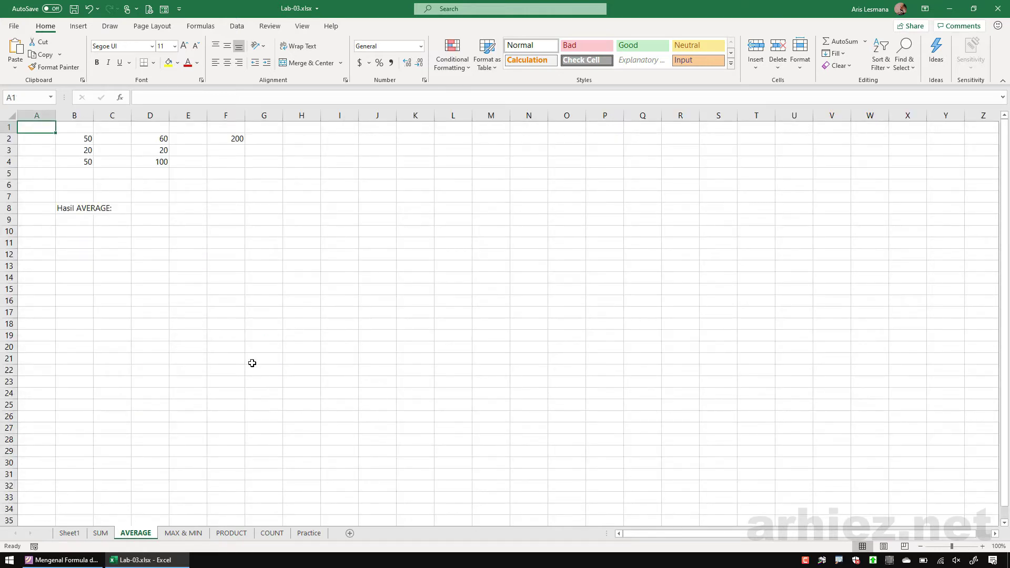
scroll(252, 363, up, 7)
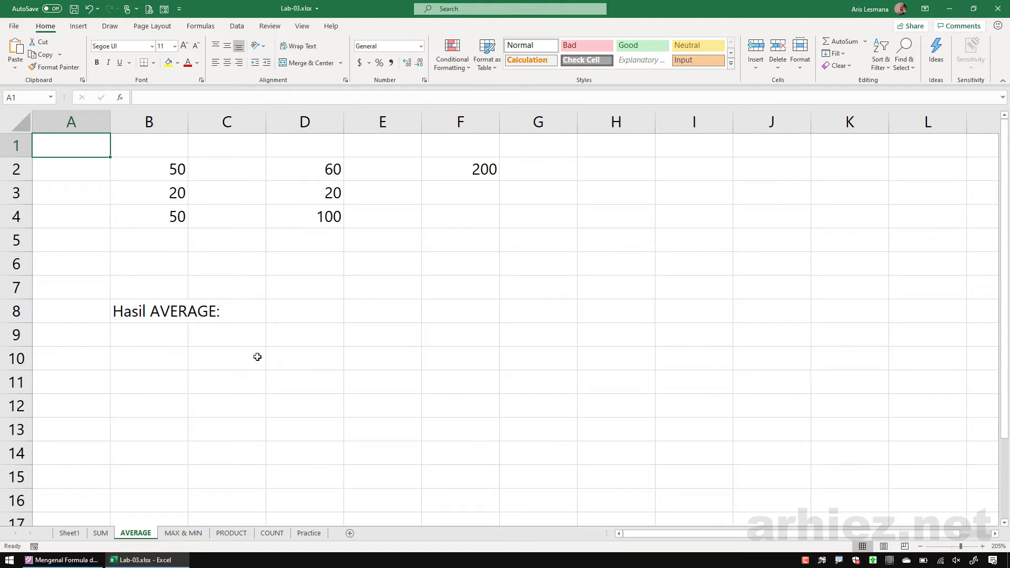
click(296, 315)
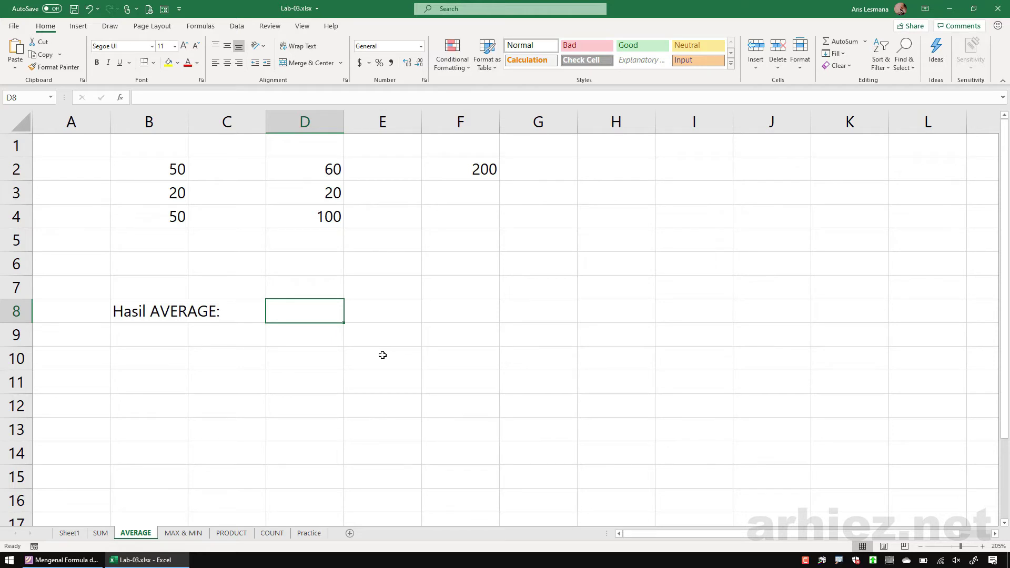
click(159, 177)
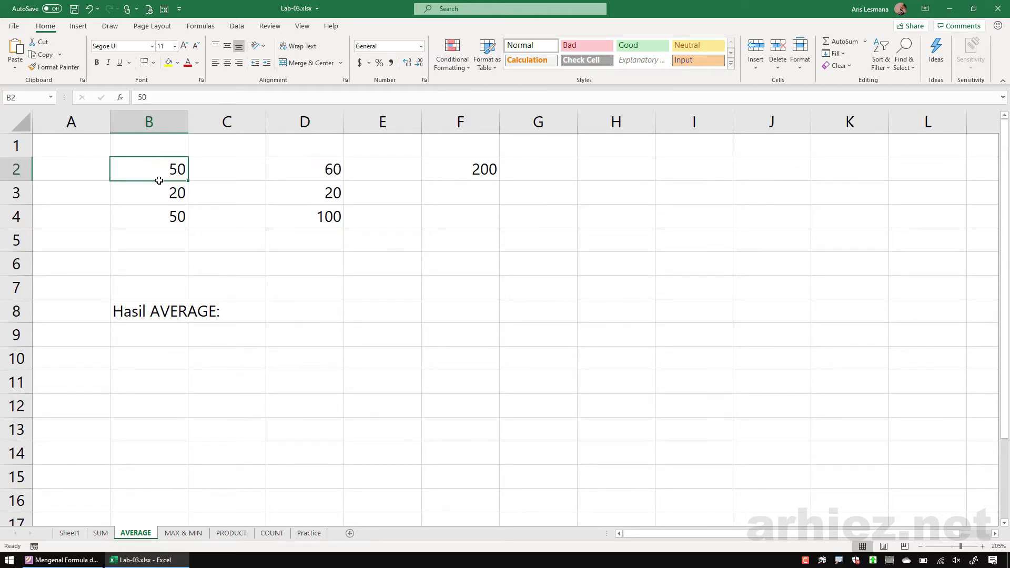
drag(159, 177, 158, 218)
click(296, 316)
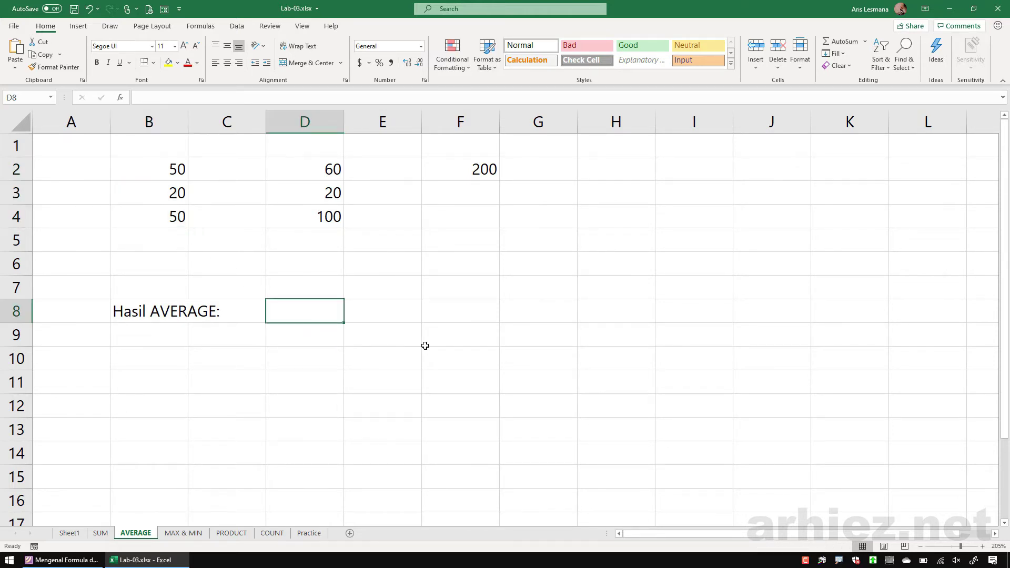
text(=)
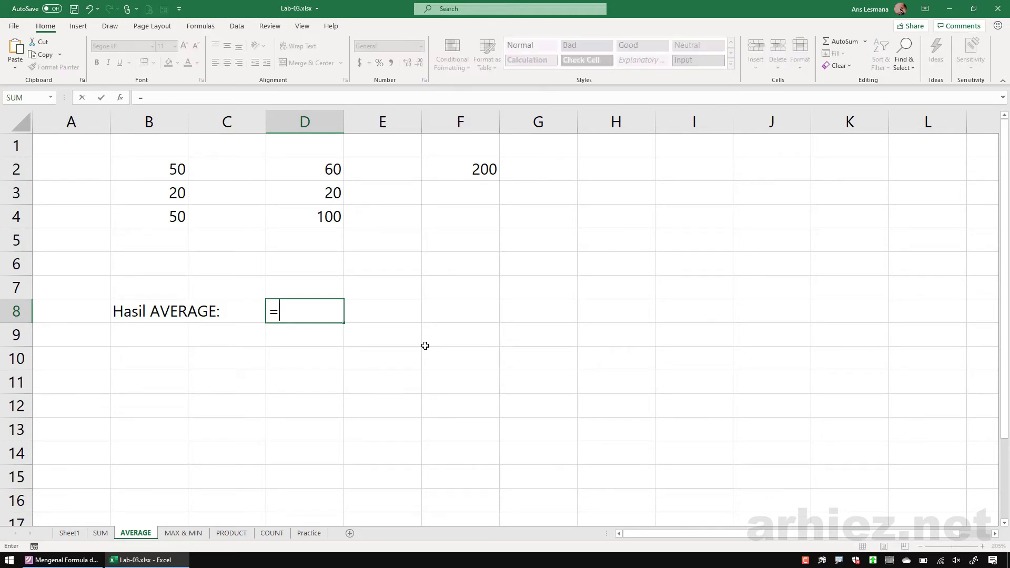
text(averag)
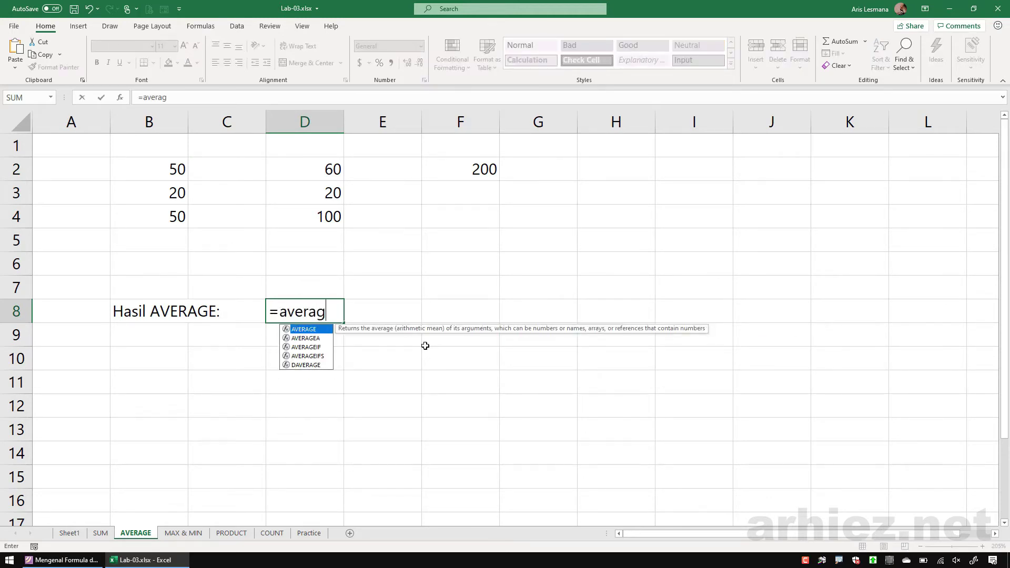
text(e()
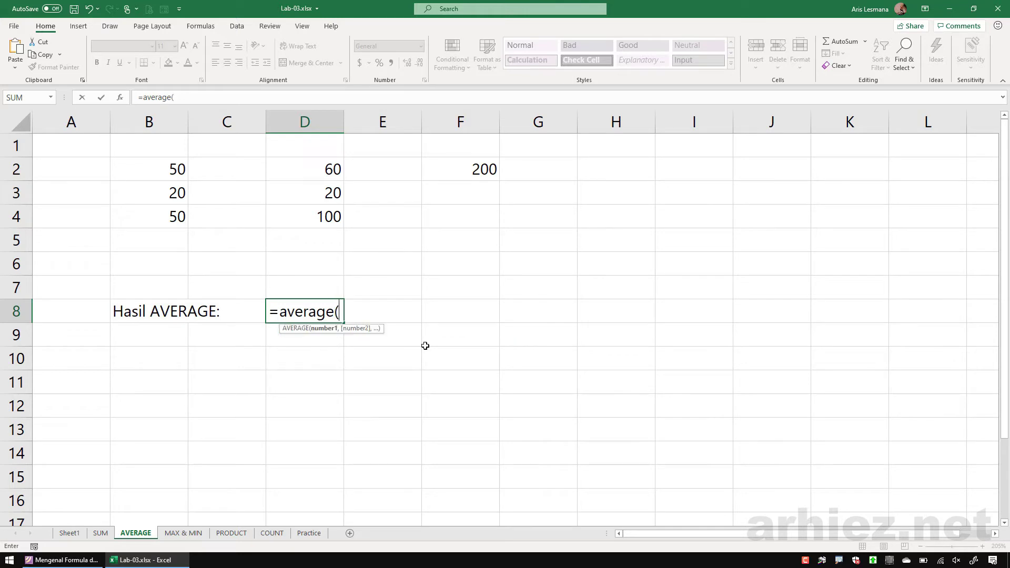
drag(158, 169, 162, 220)
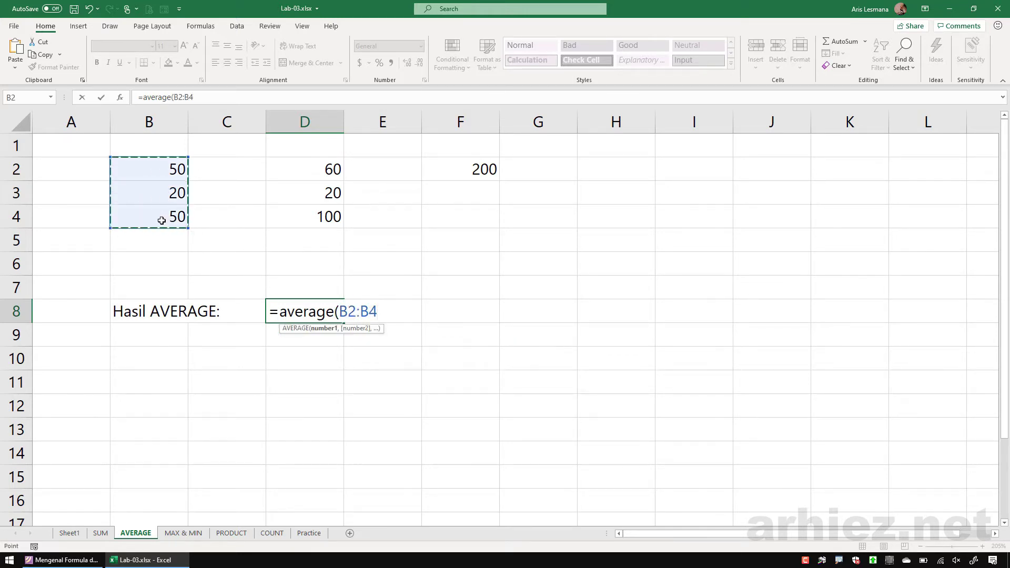
text())
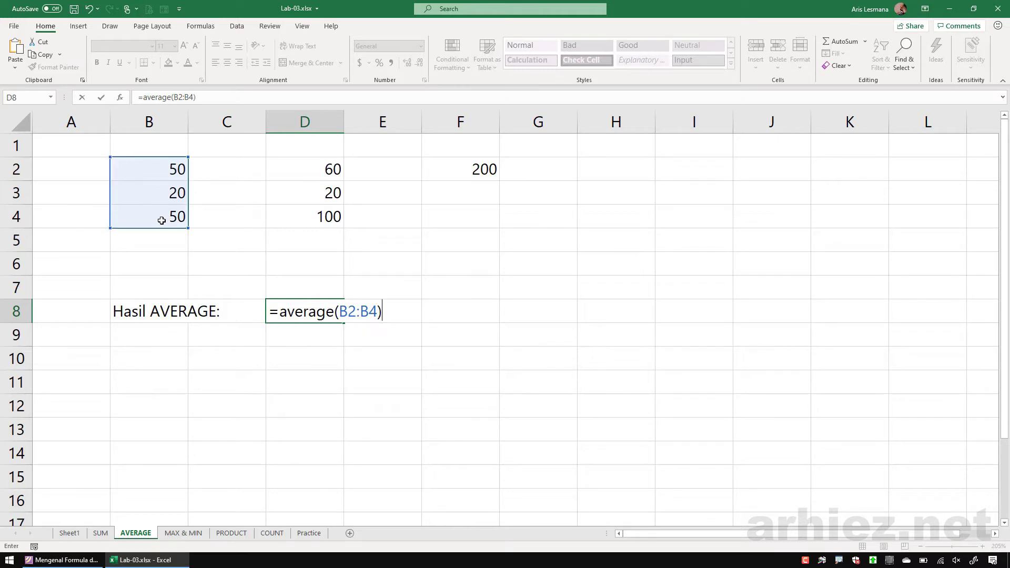
key(Return)
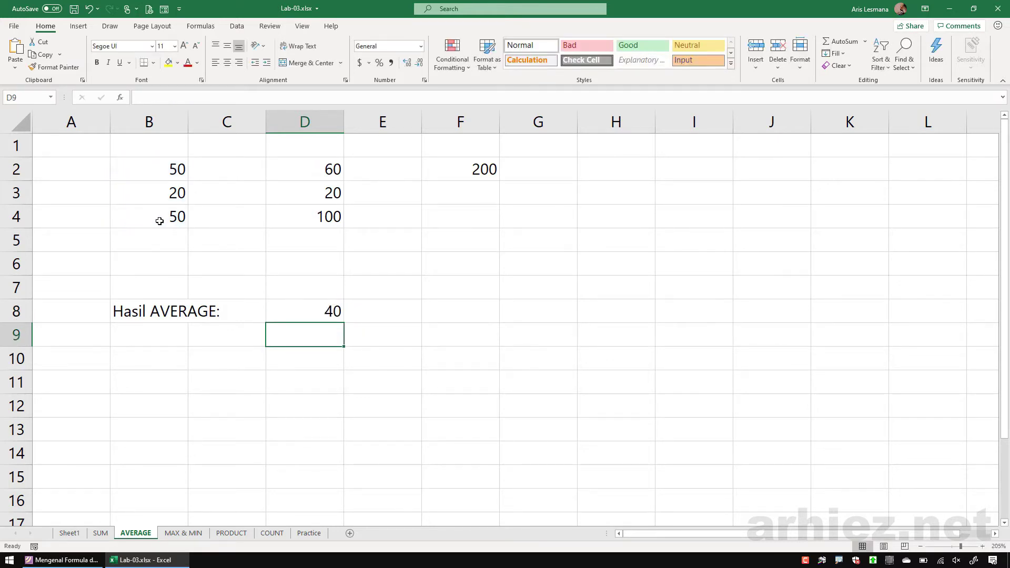
Extend the formula in cell D8 to =AVERAGE(B2:B4,D2:D4,F2), adding the second range and the single cell as arguments
drag(167, 168, 176, 218)
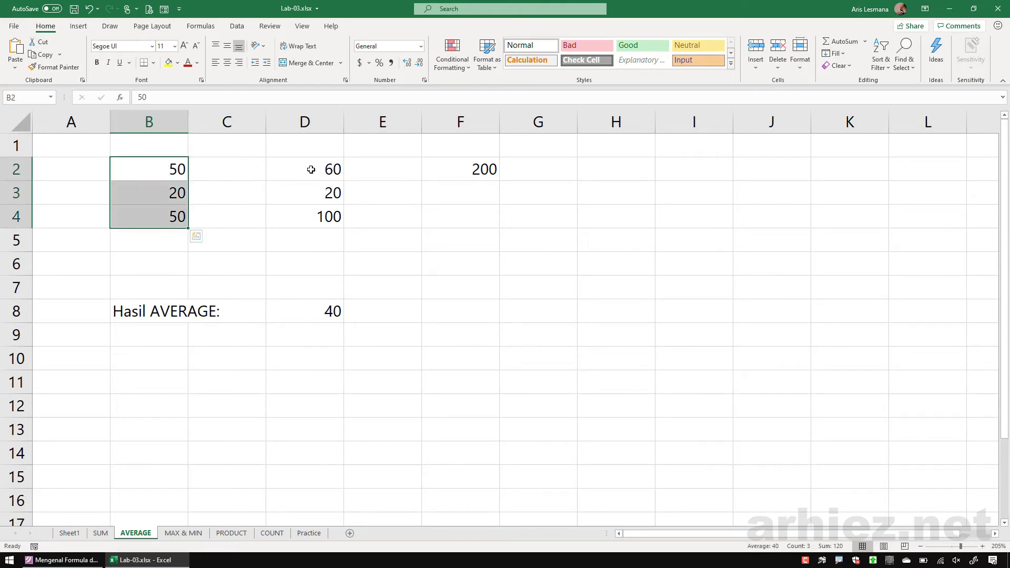
drag(309, 168, 320, 219)
click(457, 174)
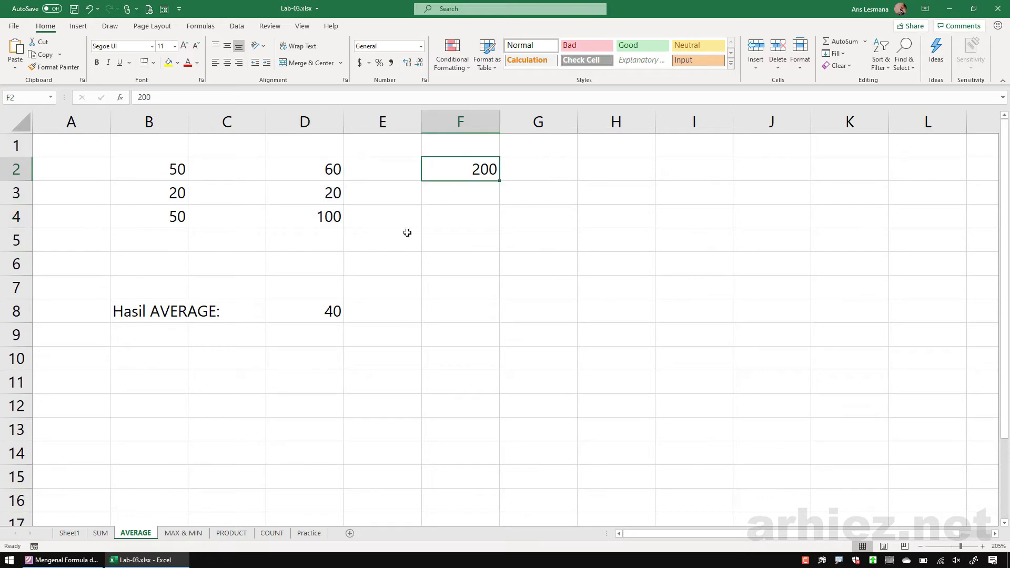
click(323, 312)
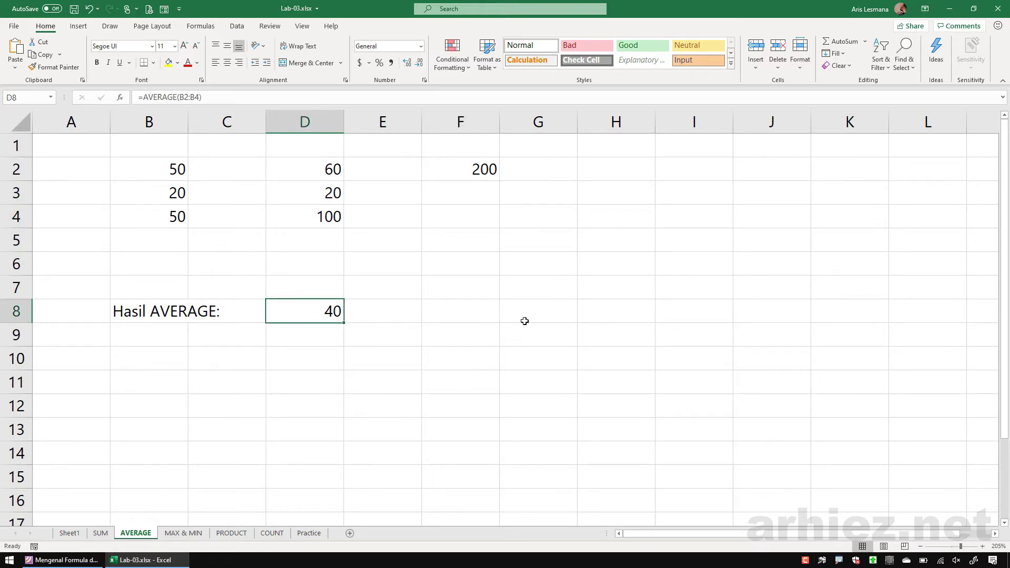
key(F2)
key(BackSpace)
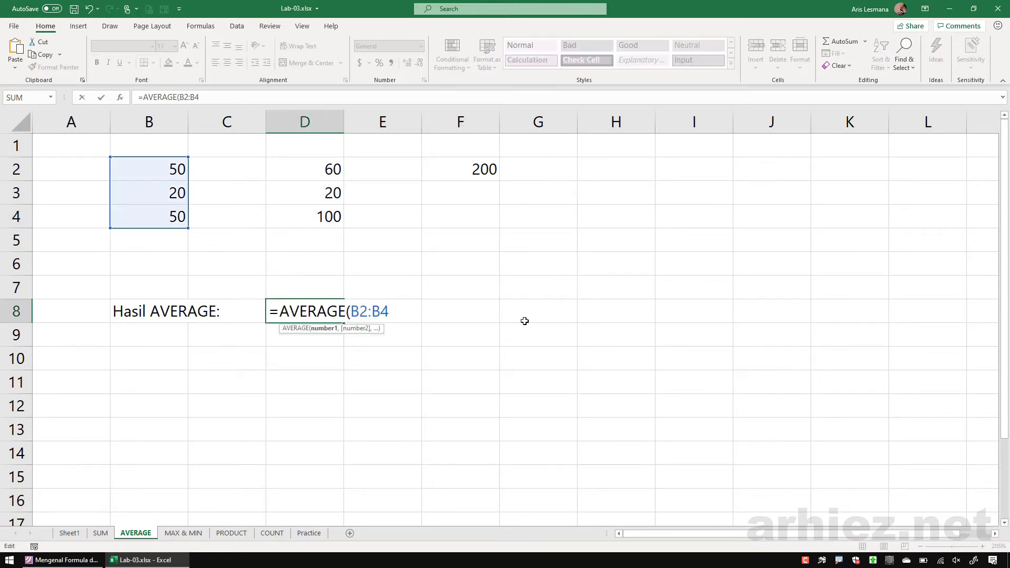
text(,)
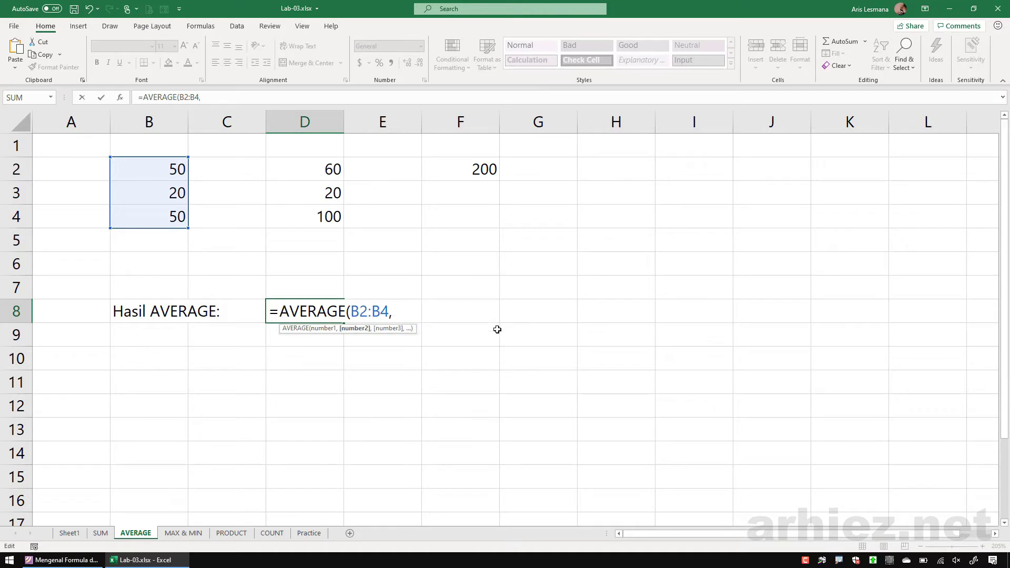
drag(308, 170, 308, 219)
text(,)
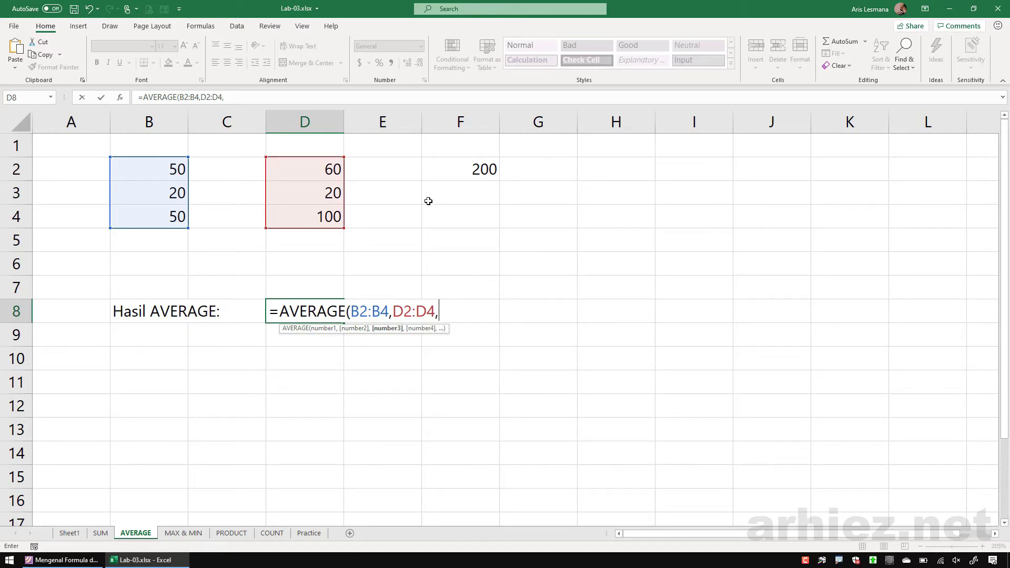
click(455, 172)
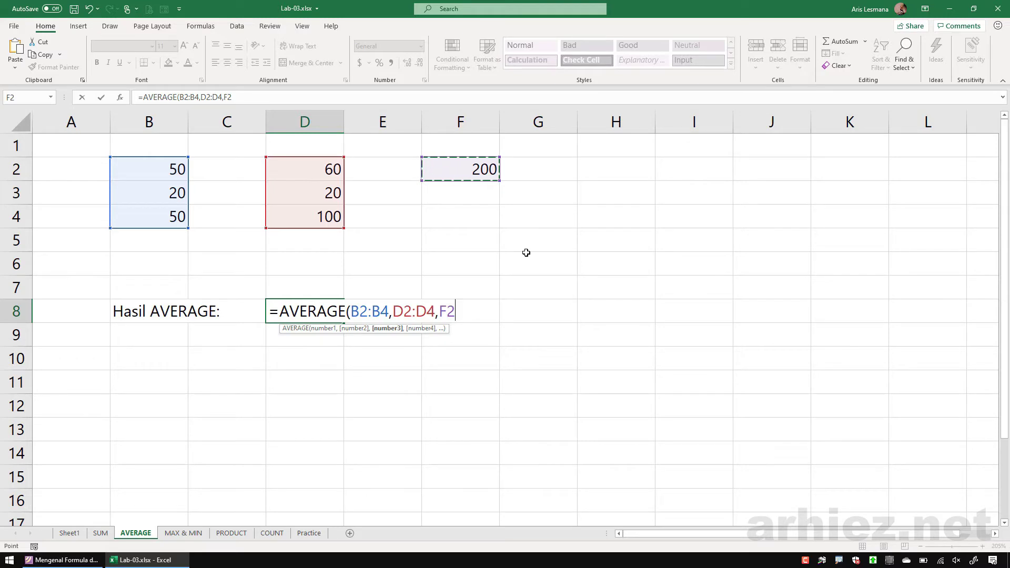
text())
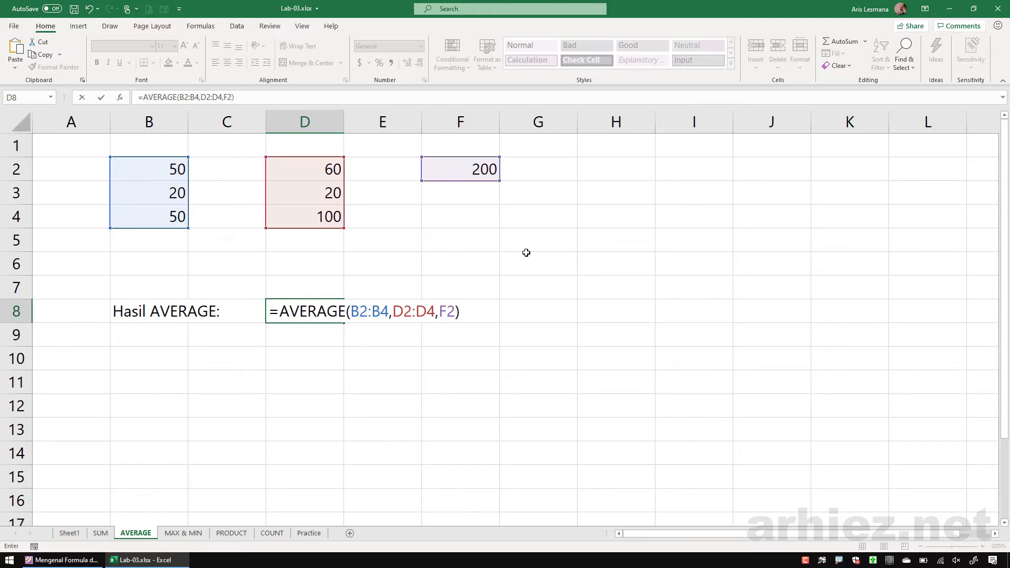
key(Return)
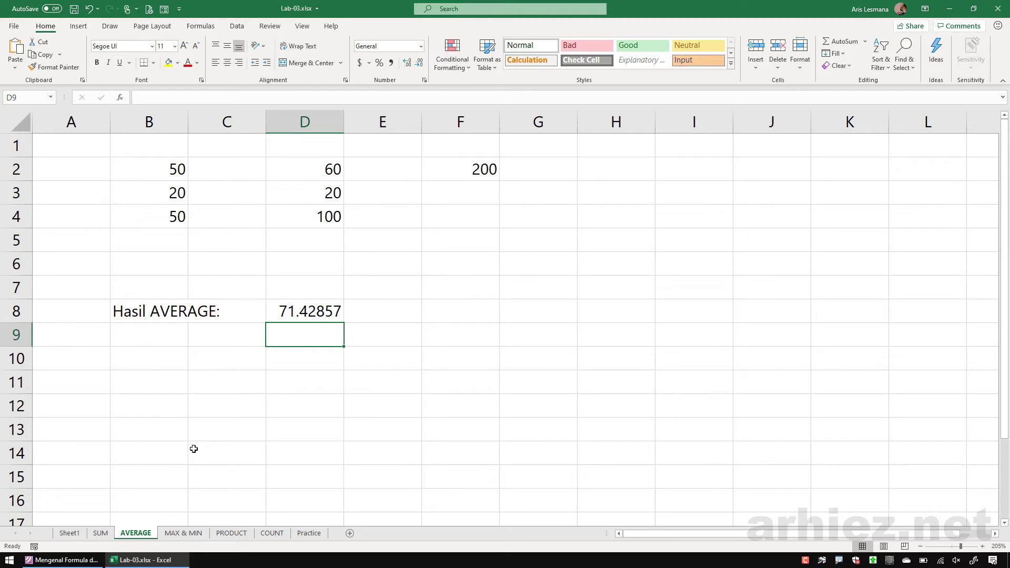
Open the MAX & MIN sheet and look over the values in the range B2:B4
click(183, 533)
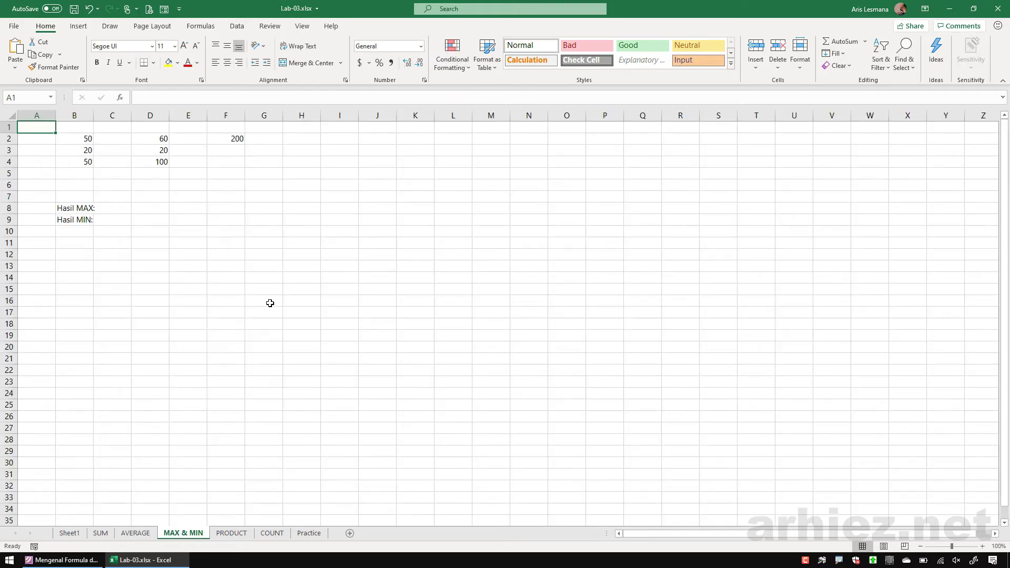
scroll(270, 303, up, 7)
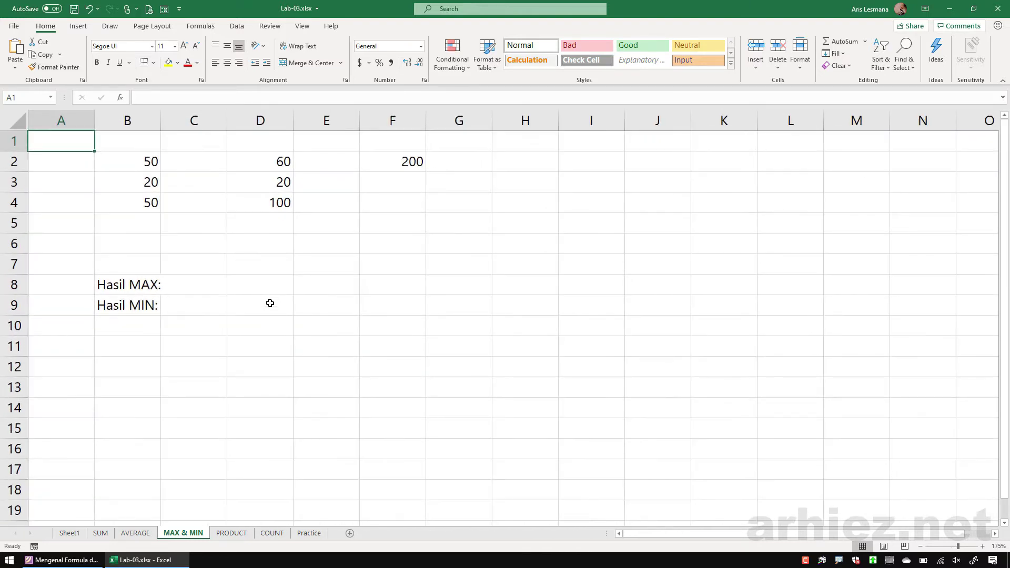
click(237, 312)
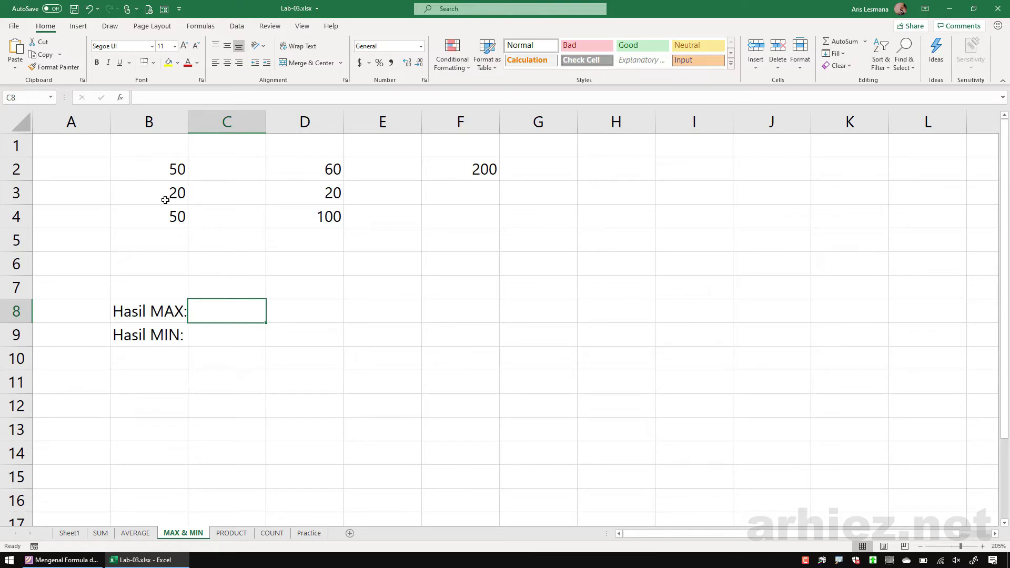
drag(160, 169, 162, 215)
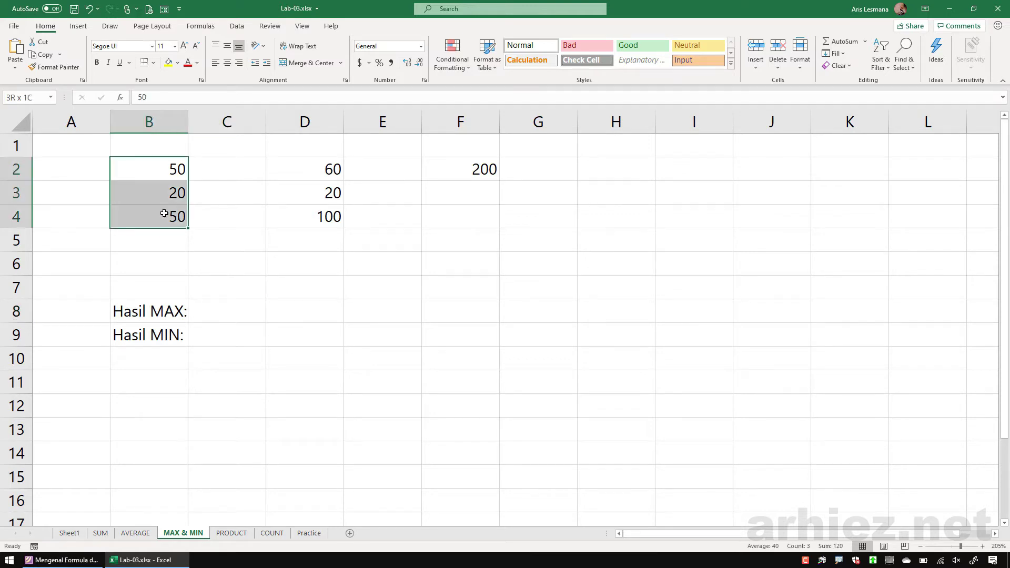
click(335, 296)
click(232, 311)
click(160, 171)
drag(159, 191, 158, 213)
Enter =max(B2:B4) in cell C8 beside the Hasil MAX label
click(225, 312)
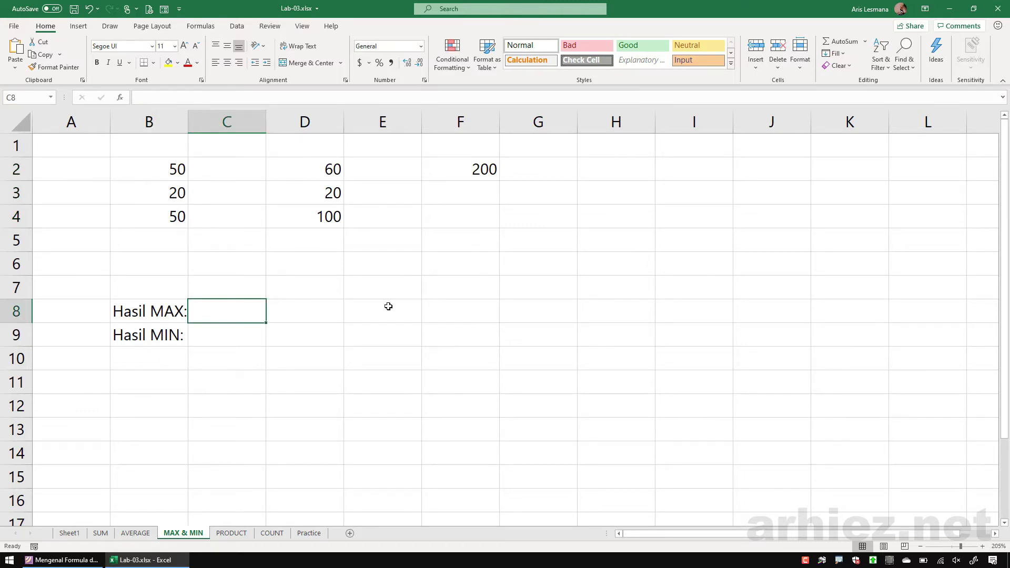
text(=m)
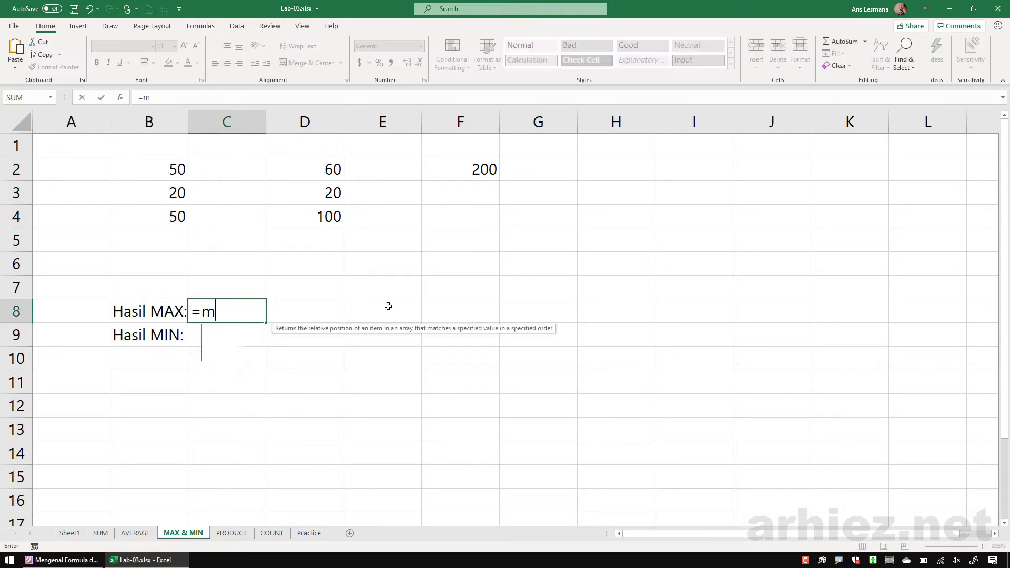
text(ax()
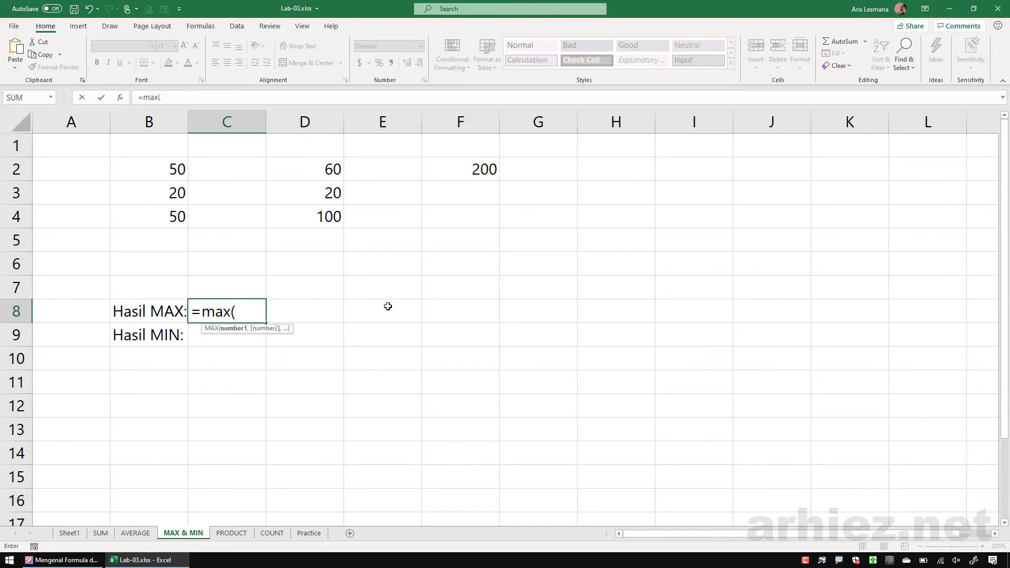
drag(158, 167, 156, 218)
text())
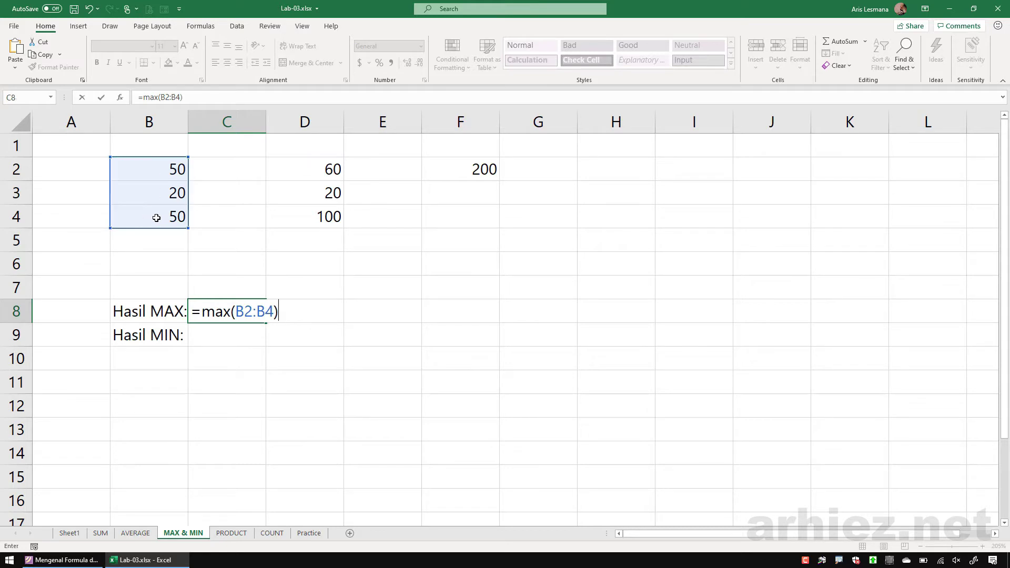
key(Return)
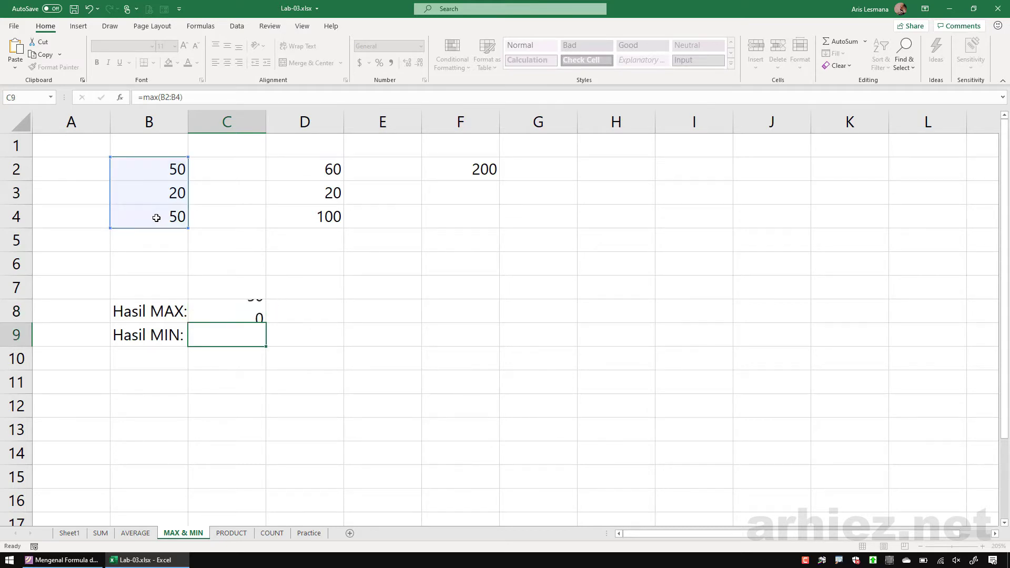
click(243, 309)
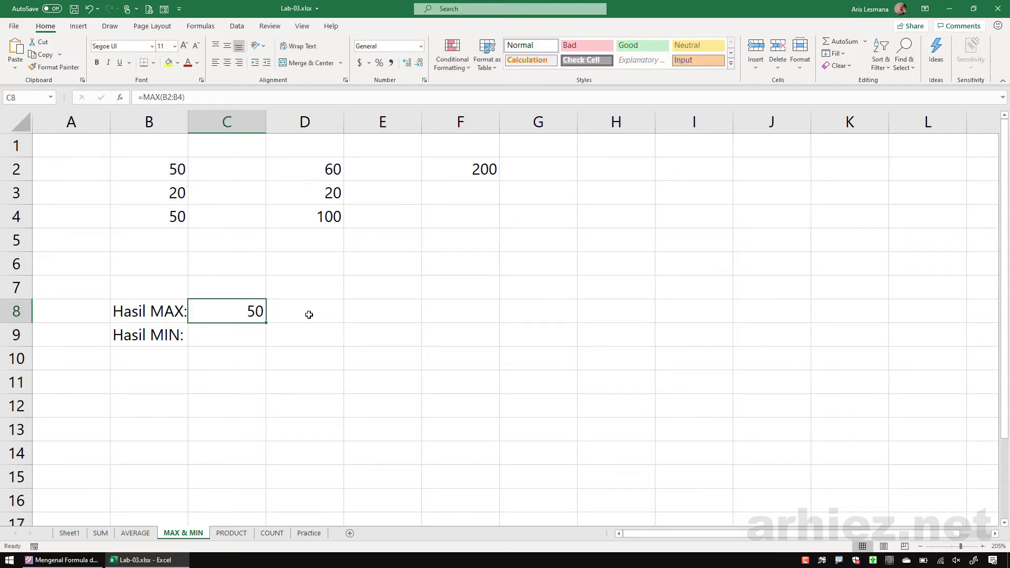
Enter =min(B2:B4) in cell C9 beside the Hasil MIN label
click(236, 336)
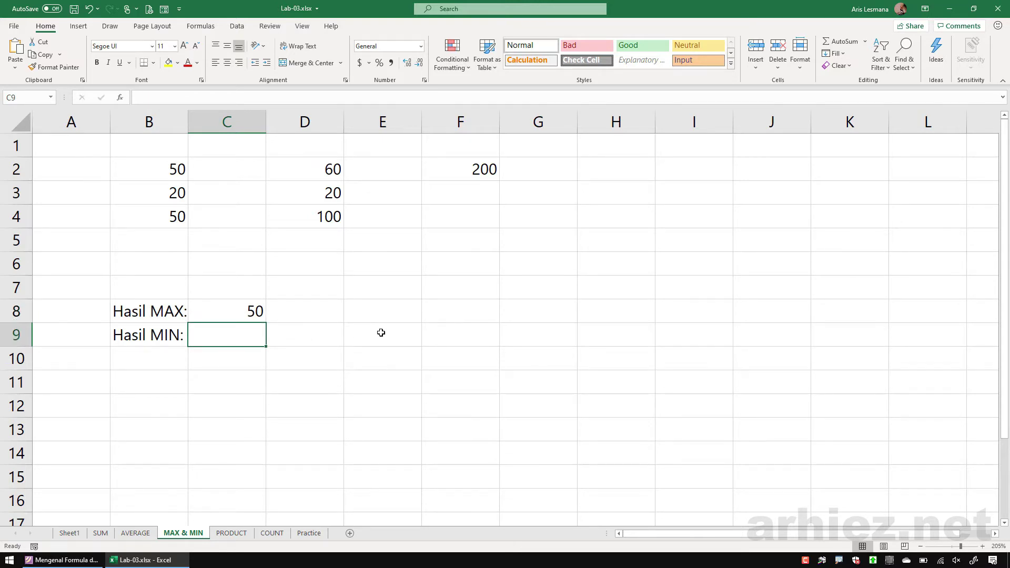
text(=min()
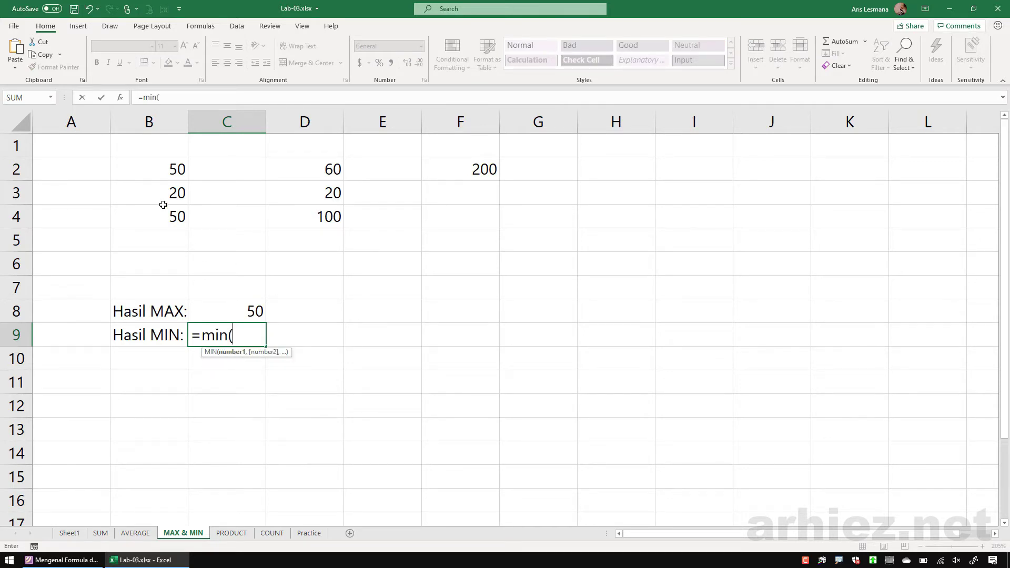
drag(158, 171, 159, 217)
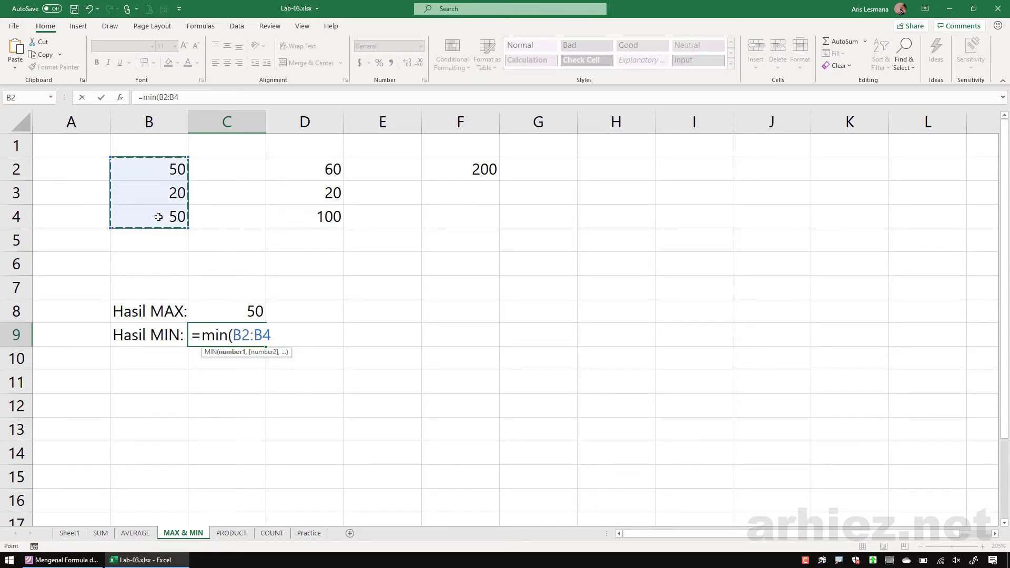
text())
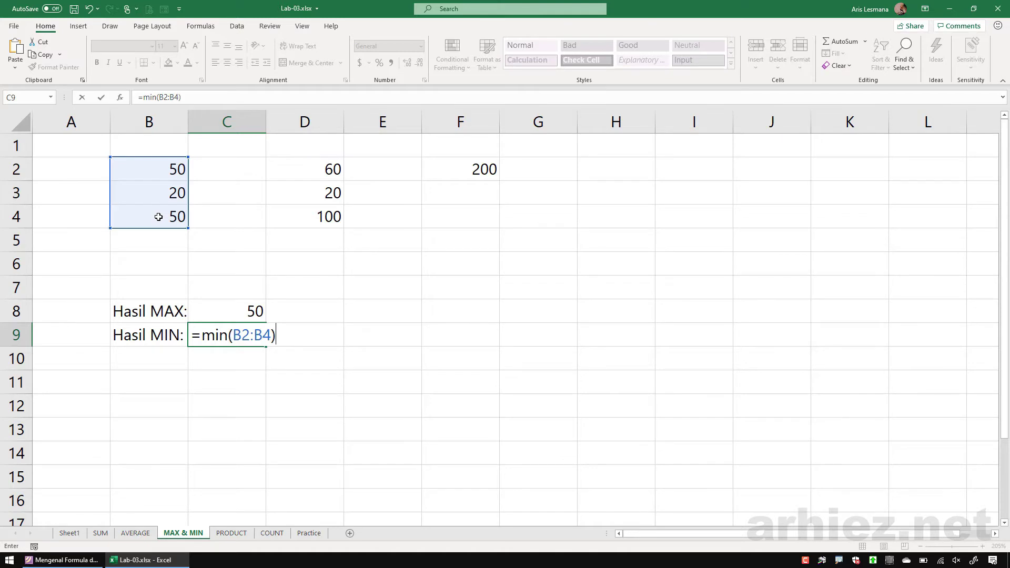
key(Return)
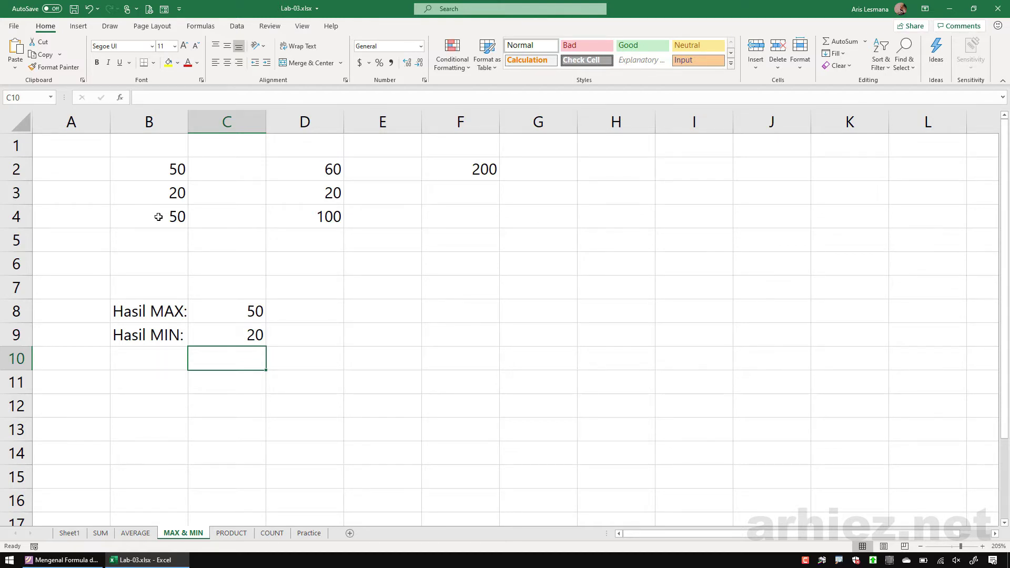
Extend the formula in cell C8 to =MAX(B2:B4,D2:D4,F2), adding the second range and the single cell
drag(150, 174, 154, 216)
drag(302, 169, 309, 216)
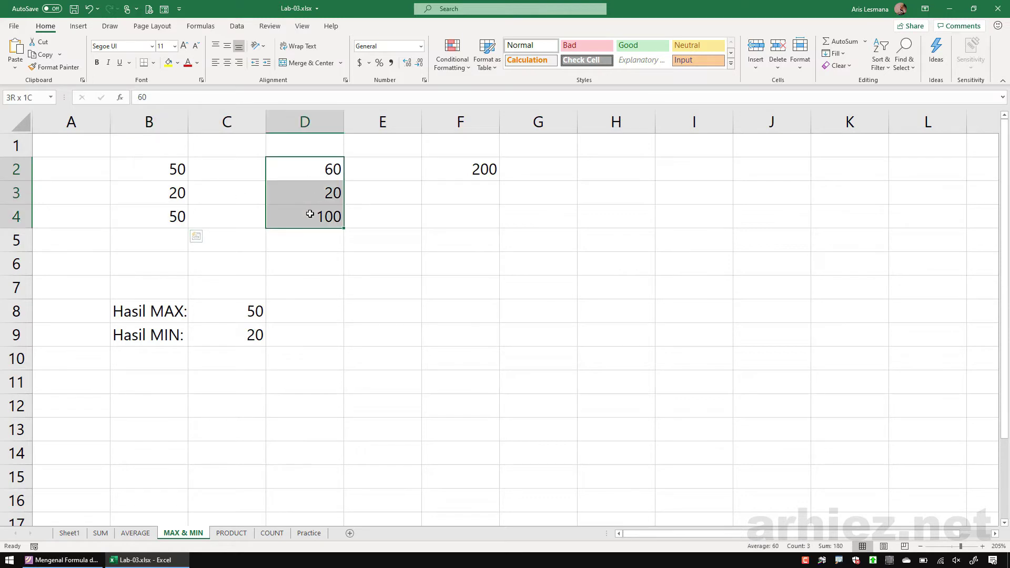
click(461, 170)
click(247, 312)
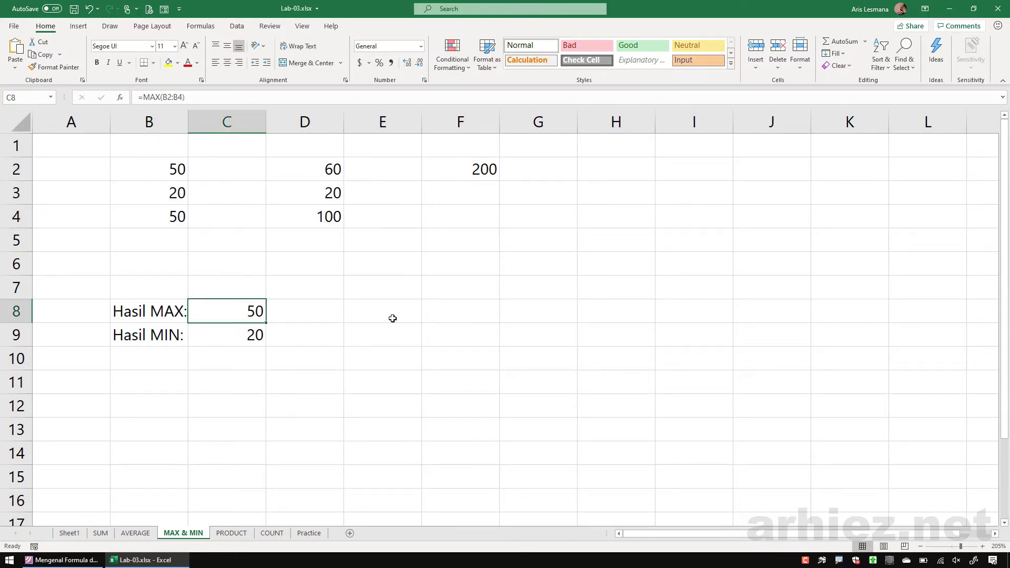
key(F2)
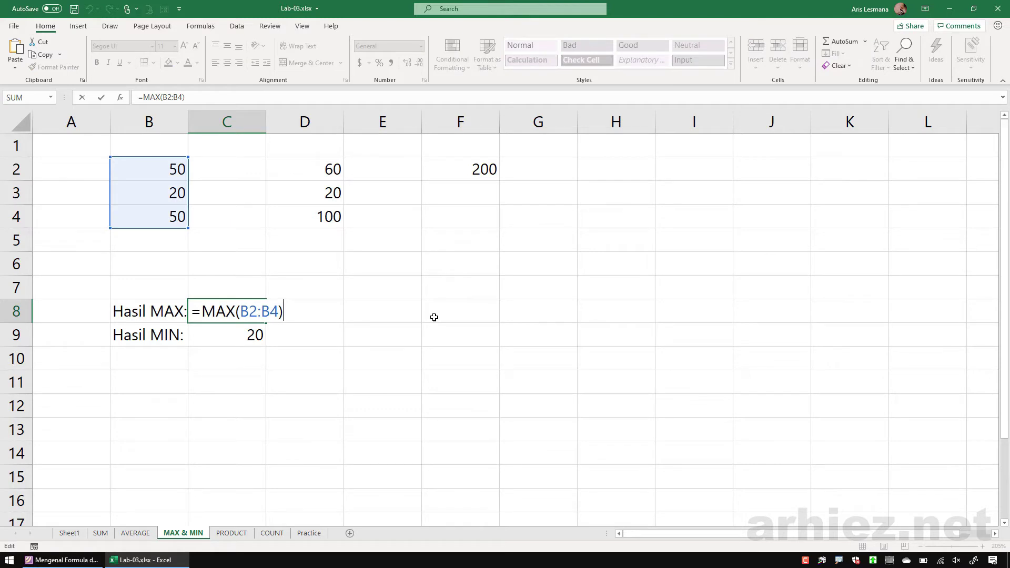
key(BackSpace)
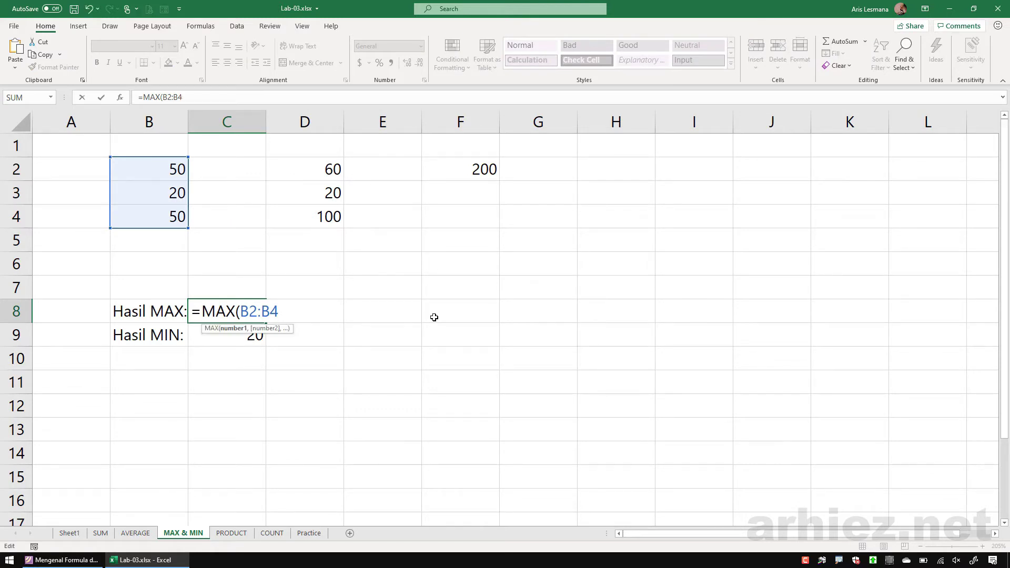
text(,)
drag(304, 168, 308, 222)
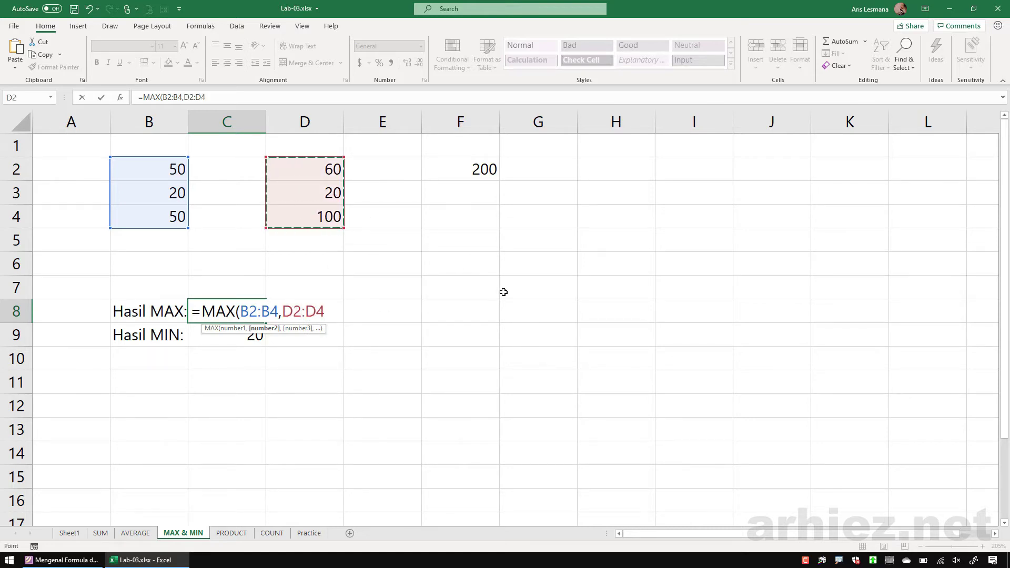
text(,)
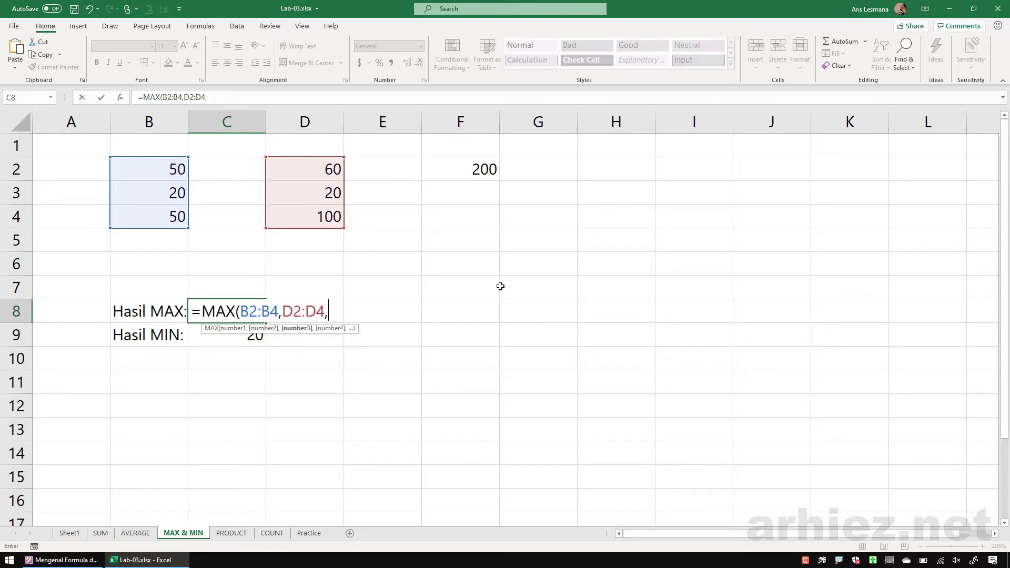
click(458, 169)
text())
key(Return)
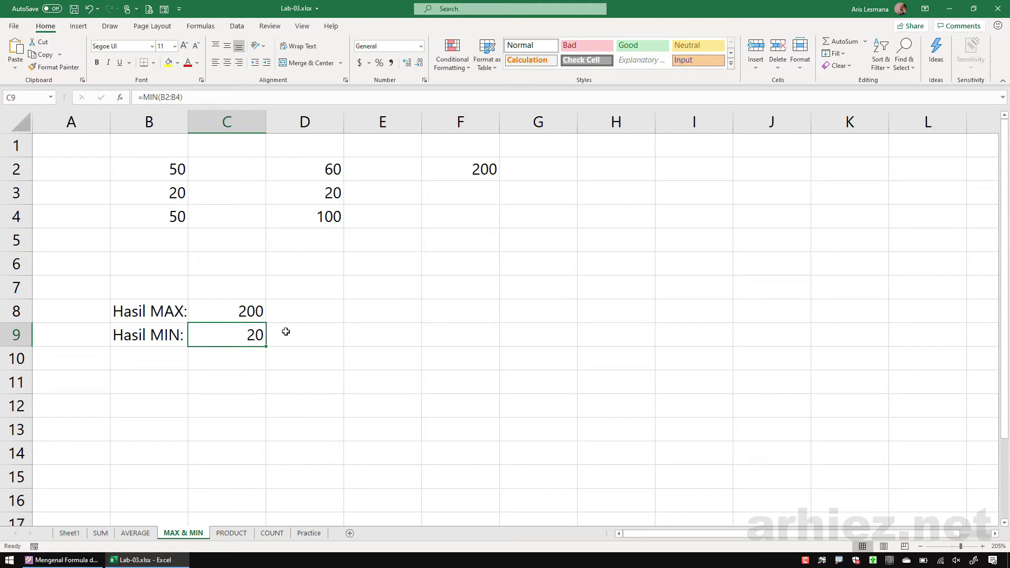
Extend the formula in cell C9 to =MIN(B2:B4,D2:D4,F2), adding the same second range and single cell
key(F2)
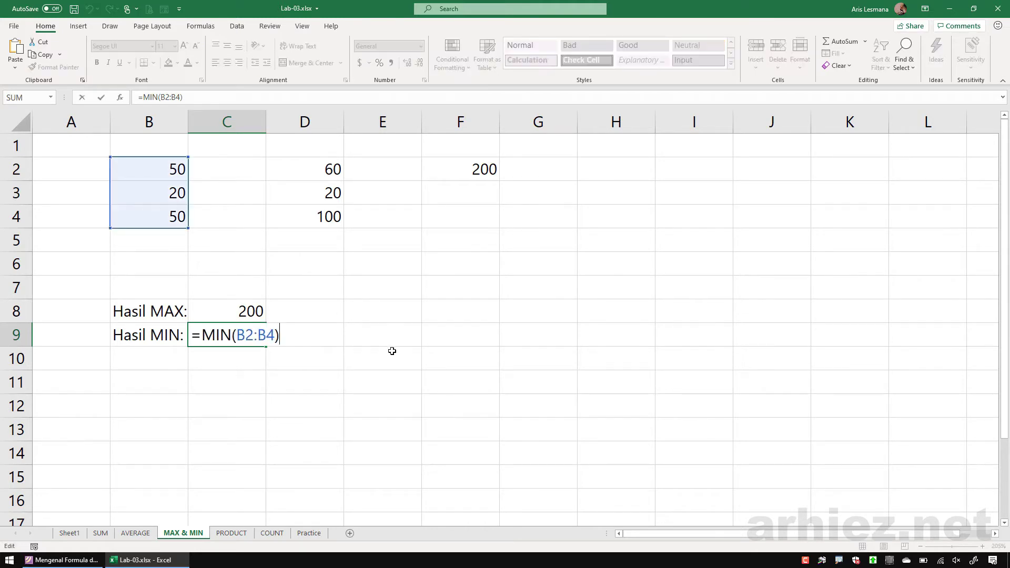
key(BackSpace)
text(,)
drag(304, 170, 305, 216)
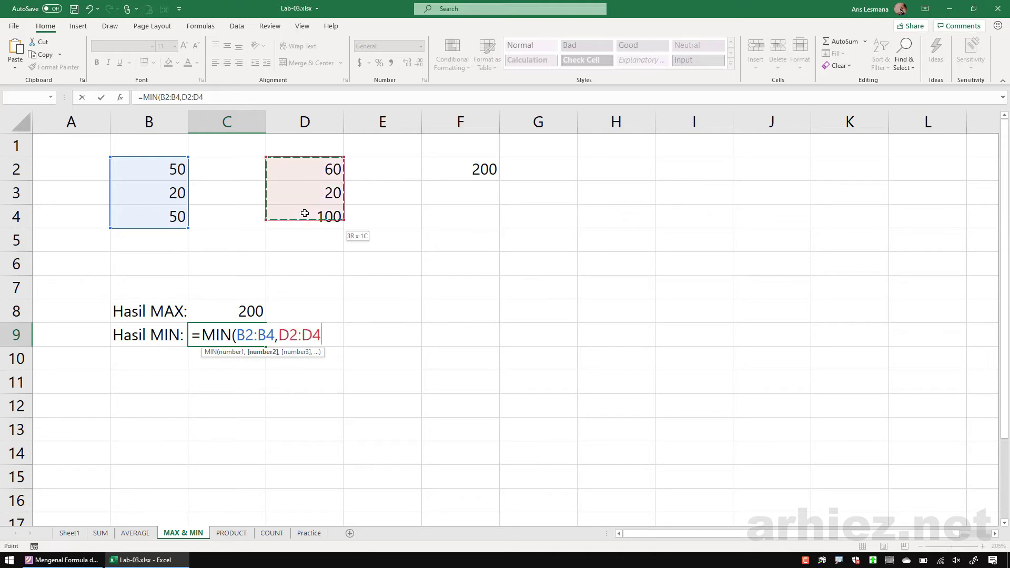
text(,)
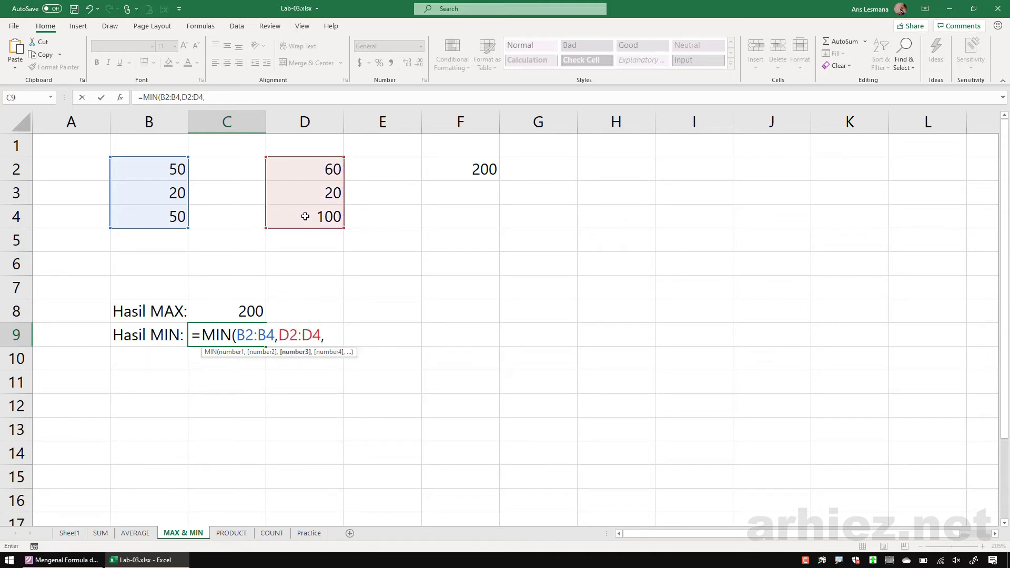
click(458, 167)
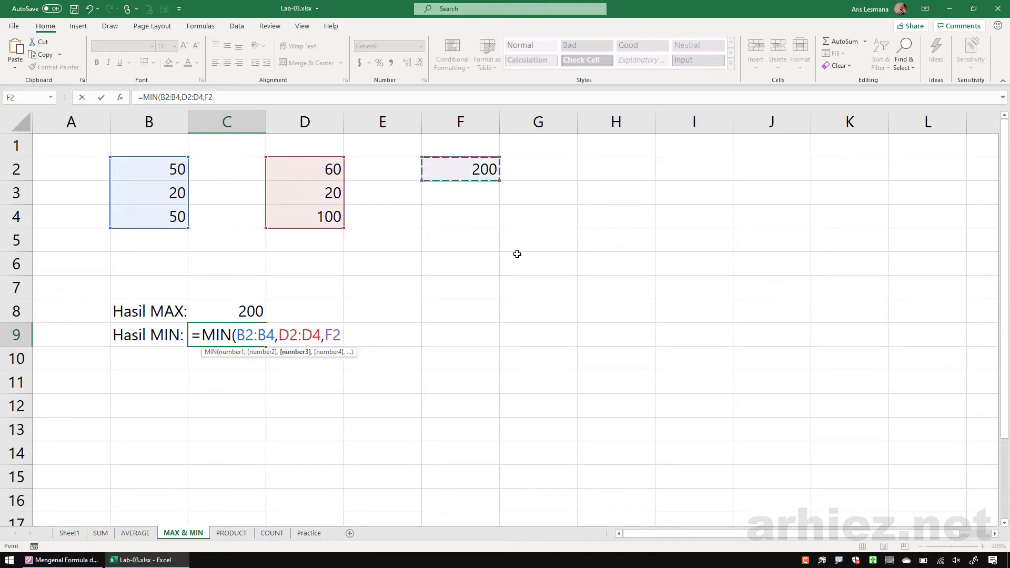
text())
key(Return)
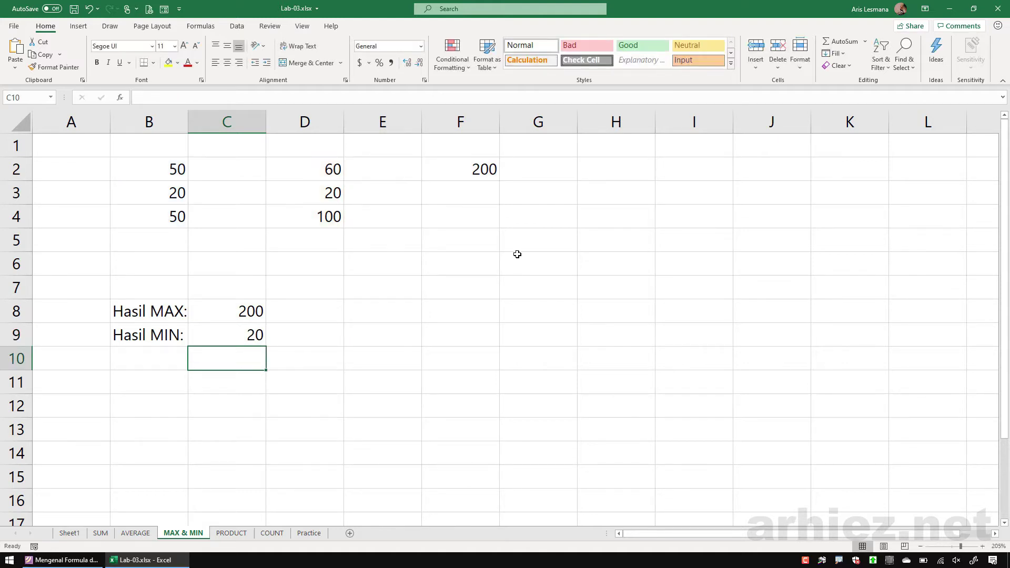
Open the PRODUCT sheet and select cell D8 beside the Hasil PRODUCT label
click(221, 401)
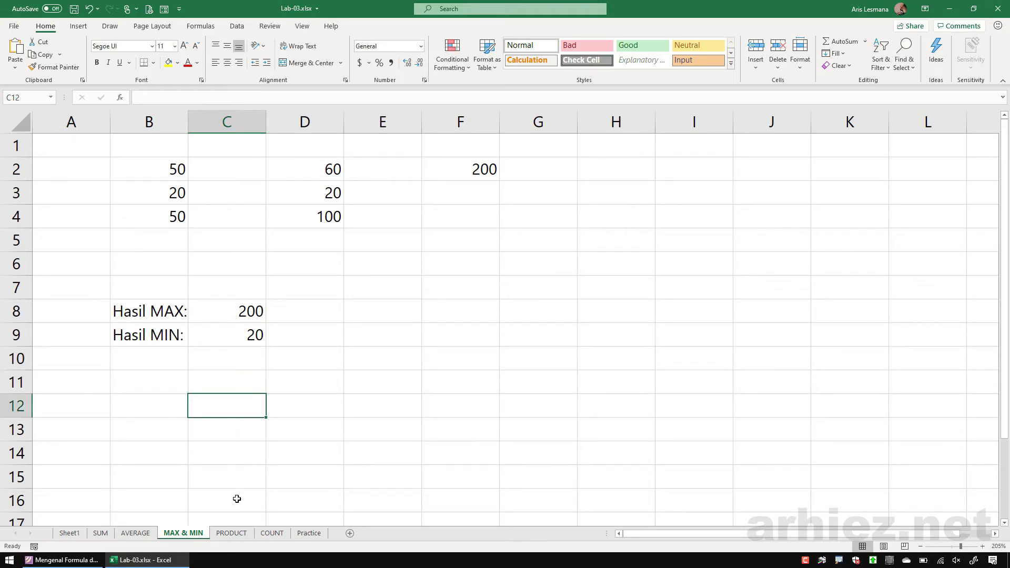
click(236, 534)
ctrl+scroll(241, 398, up, 7)
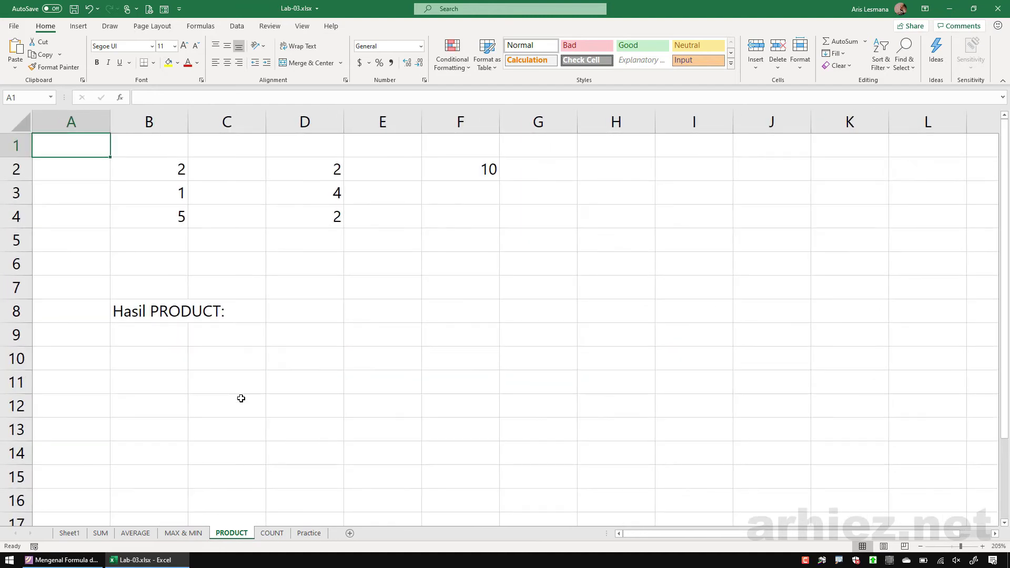
ctrl+scroll(241, 399, up, 1)
click(323, 332)
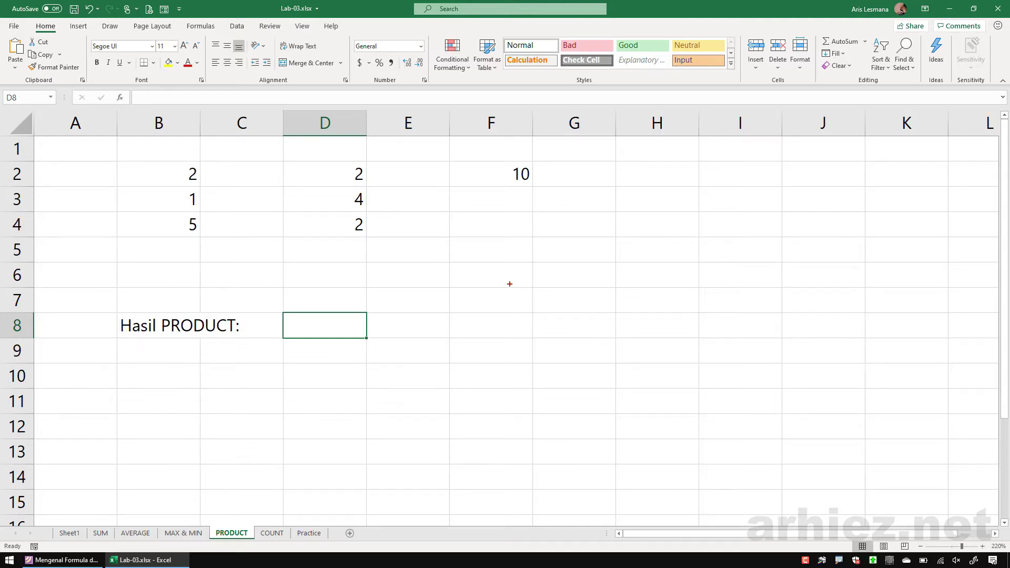
Handwrite 2 + 3 + 5 and 2 × 3 × 5 in red over the empty cells, and clear the annotations
drag(474, 279, 520, 312)
mouse_move(605, 271)
mouse_down()
mouse_move(624, 274)
mouse_move(619, 323)
mouse_up()
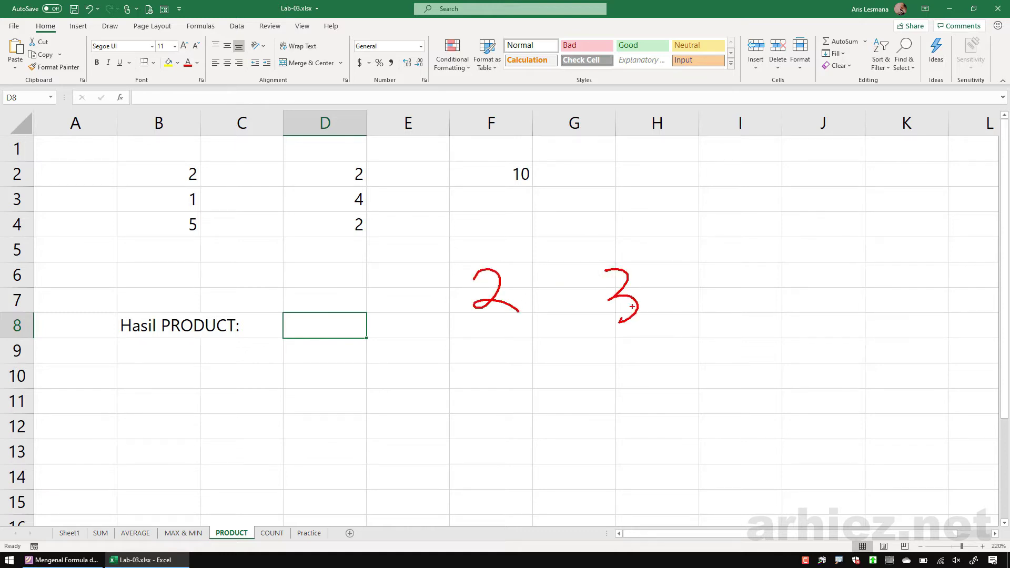
mouse_move(746, 270)
mouse_down()
mouse_move(728, 319)
mouse_move(767, 269)
mouse_up()
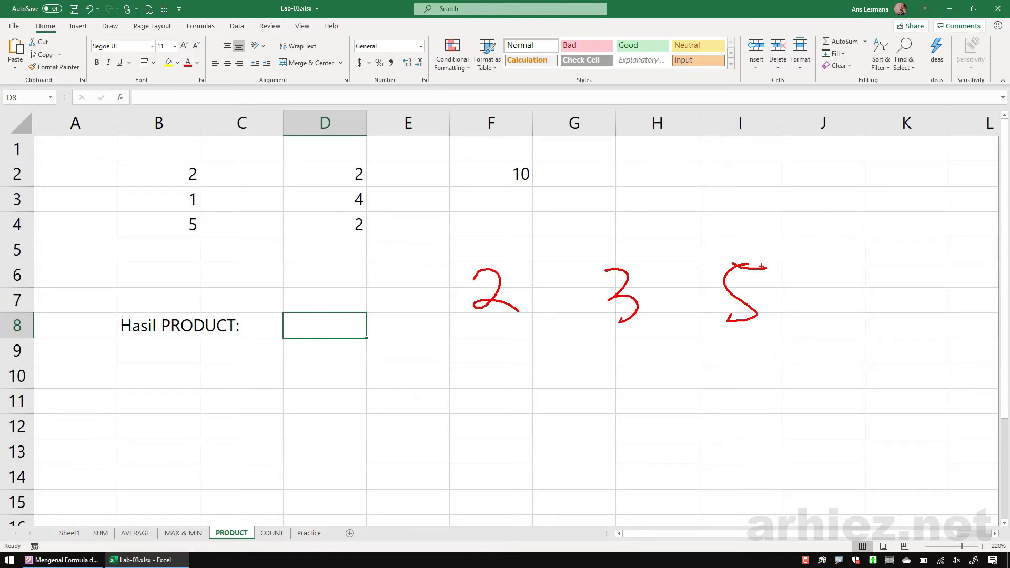
mouse_move(560, 267)
mouse_down()
mouse_move(561, 322)
mouse_move(571, 298)
mouse_move(588, 295)
mouse_up()
mouse_move(673, 284)
mouse_down()
mouse_move(669, 318)
mouse_move(706, 292)
mouse_up()
mouse_move(483, 400)
mouse_down()
mouse_move(493, 424)
mouse_move(547, 436)
mouse_up()
mouse_move(564, 386)
mouse_down()
mouse_move(609, 420)
mouse_move(569, 421)
mouse_up()
drag(631, 389, 634, 433)
drag(677, 392, 731, 425)
drag(723, 390, 685, 427)
mouse_move(773, 384)
mouse_down()
mouse_move(780, 420)
mouse_move(758, 427)
mouse_move(799, 379)
mouse_up()
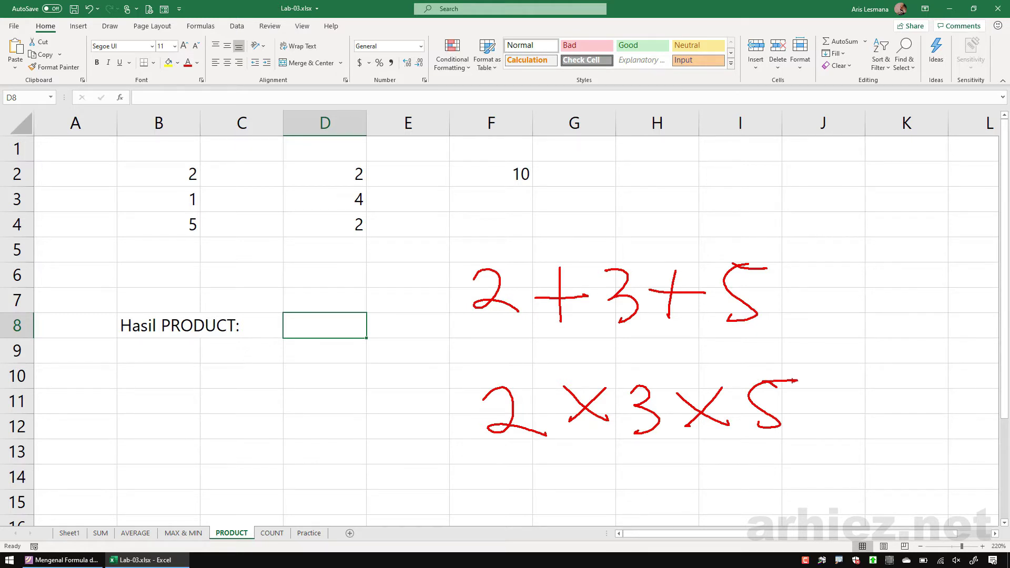
key(Escape)
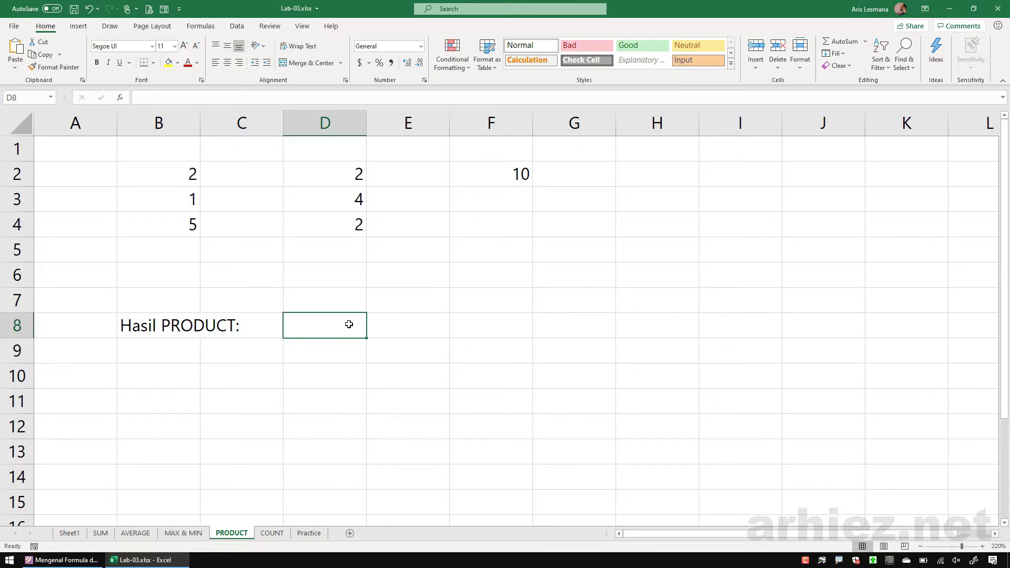
Enter =PRODUCT(B2:B4) in cell D8 to multiply the values of the first range
click(167, 173)
drag(168, 173, 174, 226)
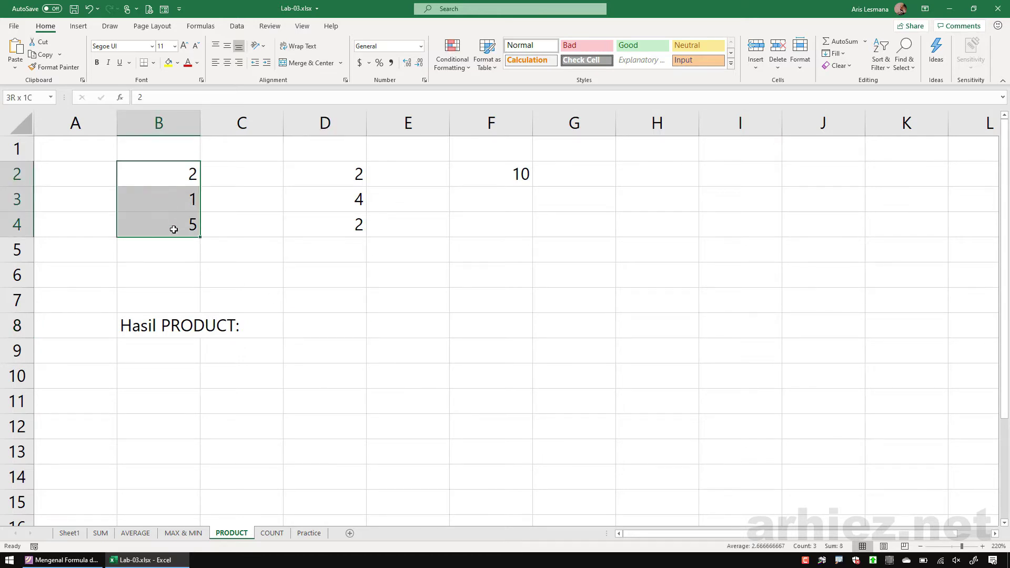
click(312, 327)
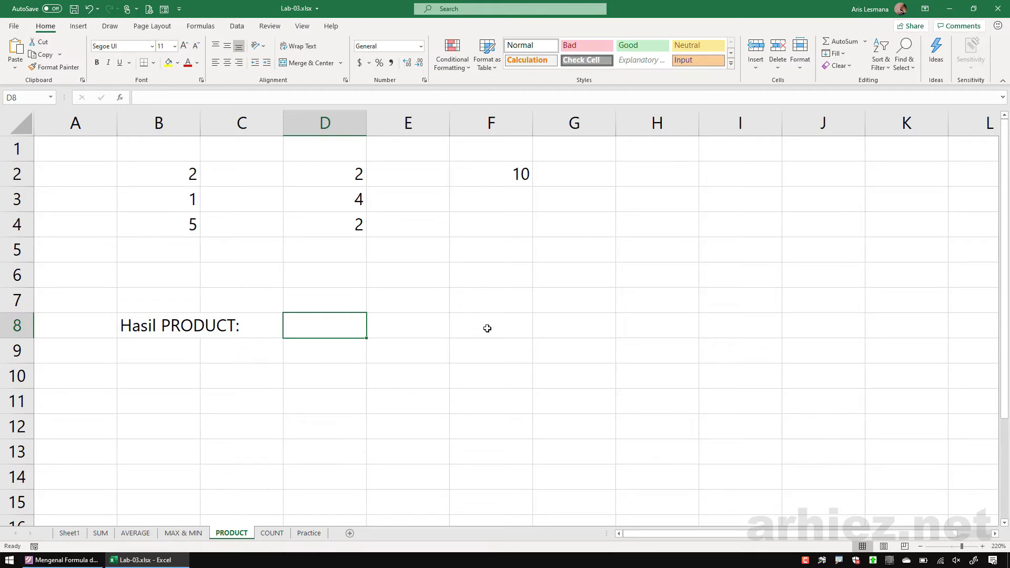
text(=p)
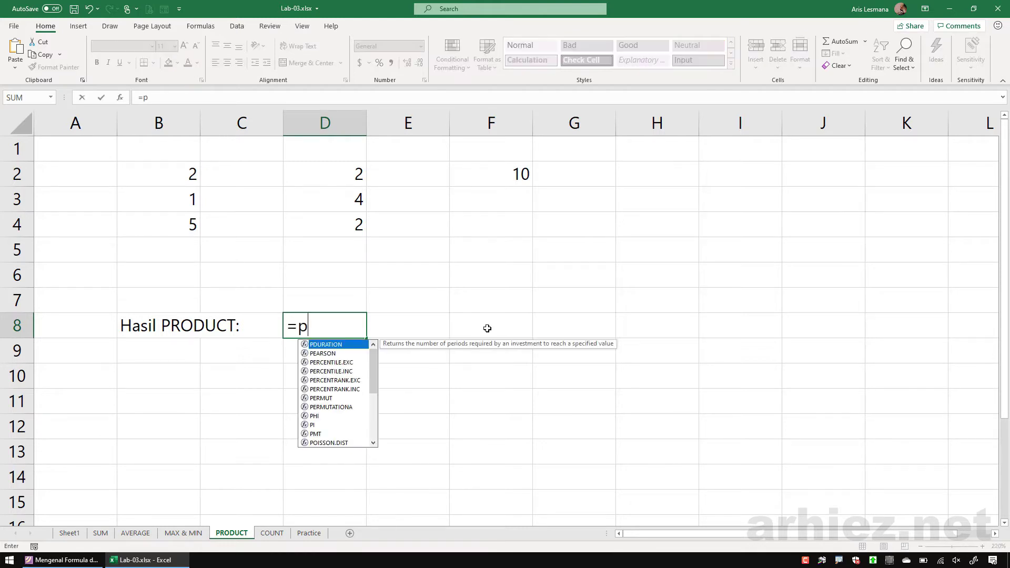
text(roduct)
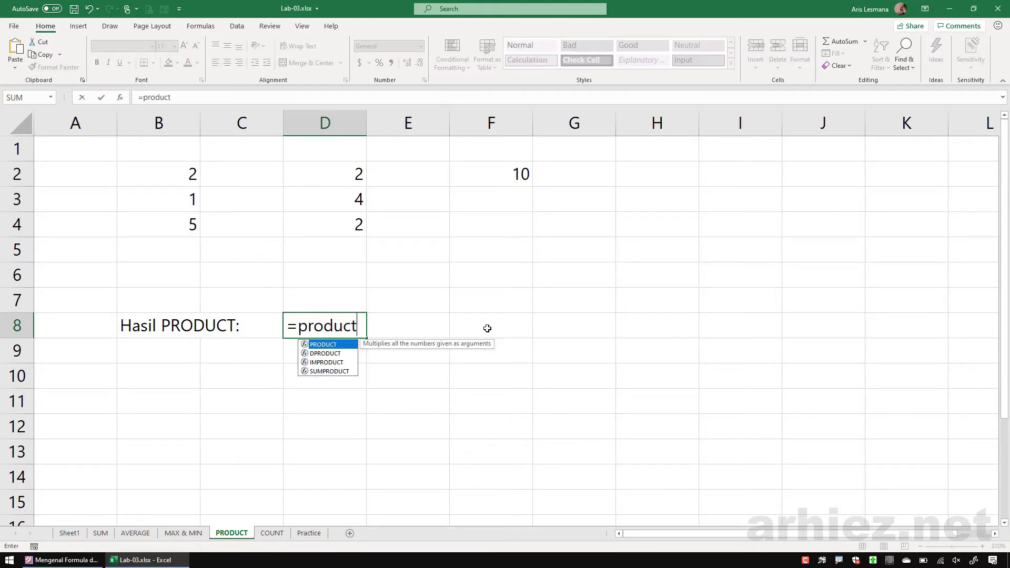
key(BackSpace)
text(()
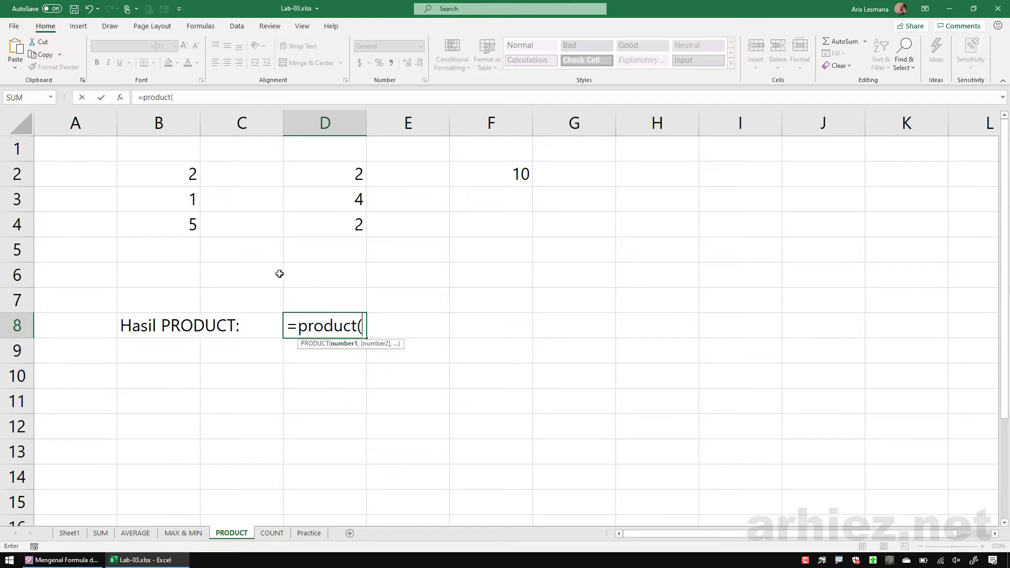
click(176, 176)
drag(176, 176, 177, 224)
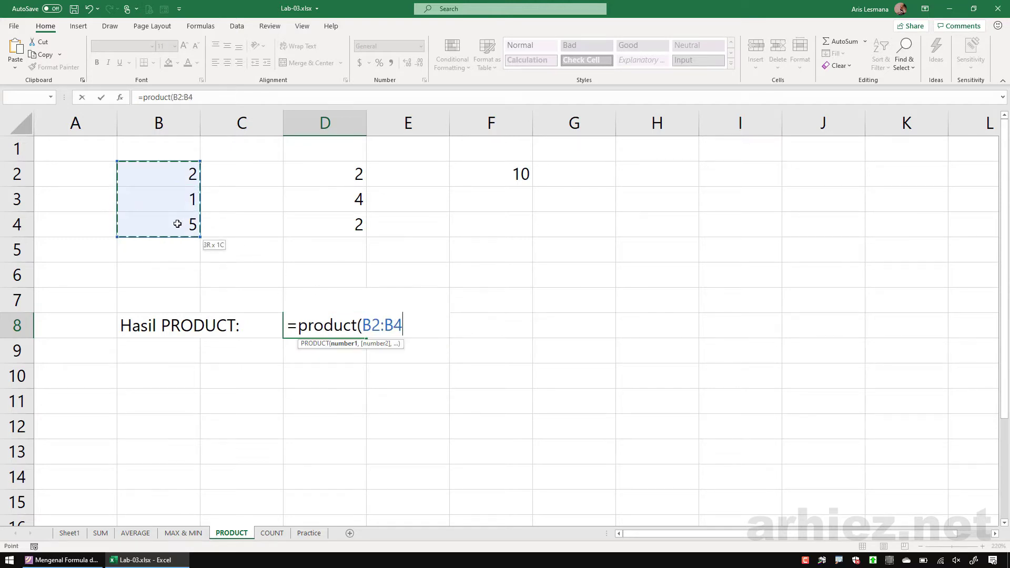
text())
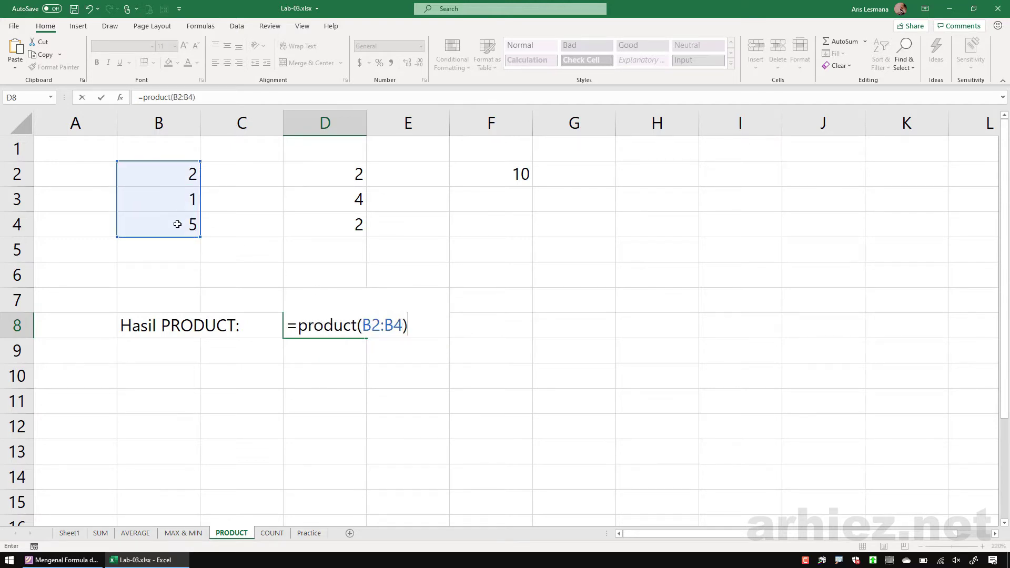
key(Return)
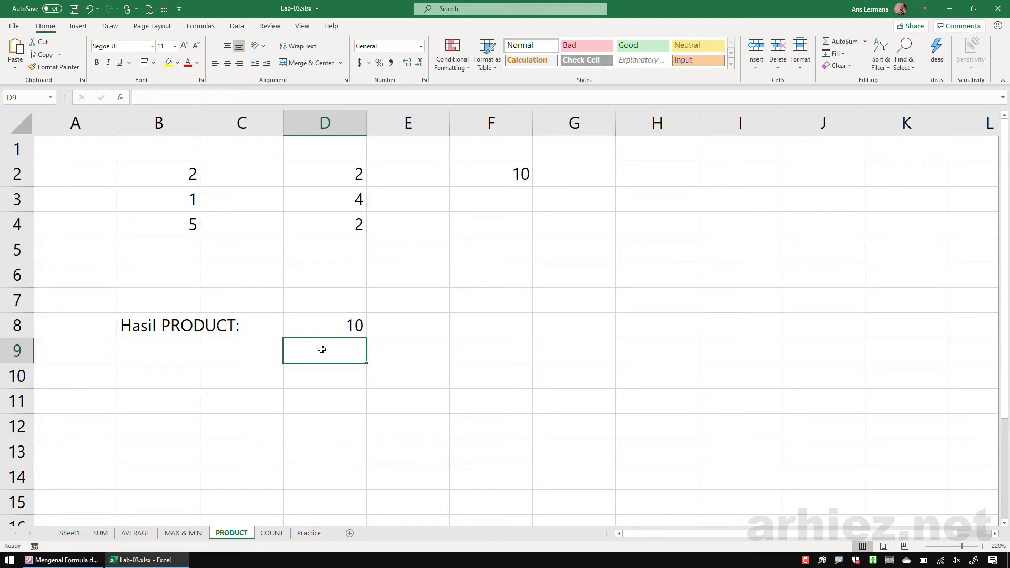
Extend the formula in cell D8 to =PRODUCT(B2:B4,D2:D4,F2), adding the second range and the single cell
click(321, 326)
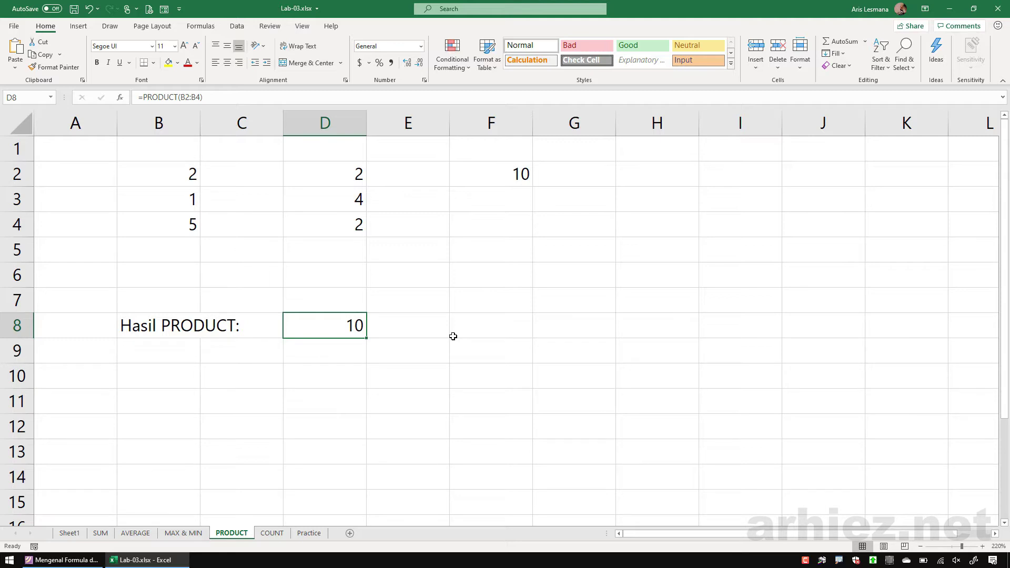
drag(163, 178, 174, 227)
drag(333, 172, 336, 224)
click(502, 172)
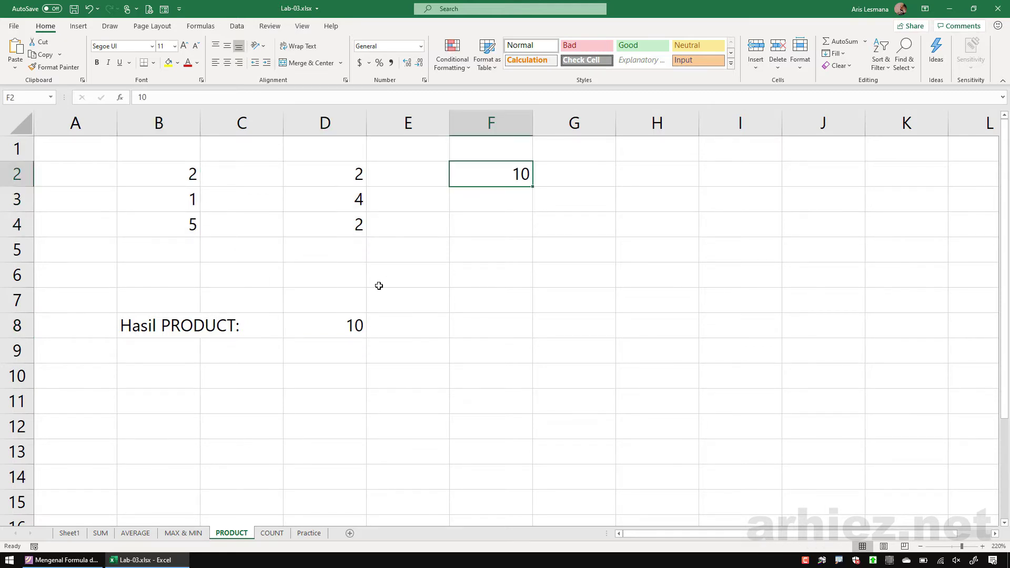
click(338, 325)
key(F2)
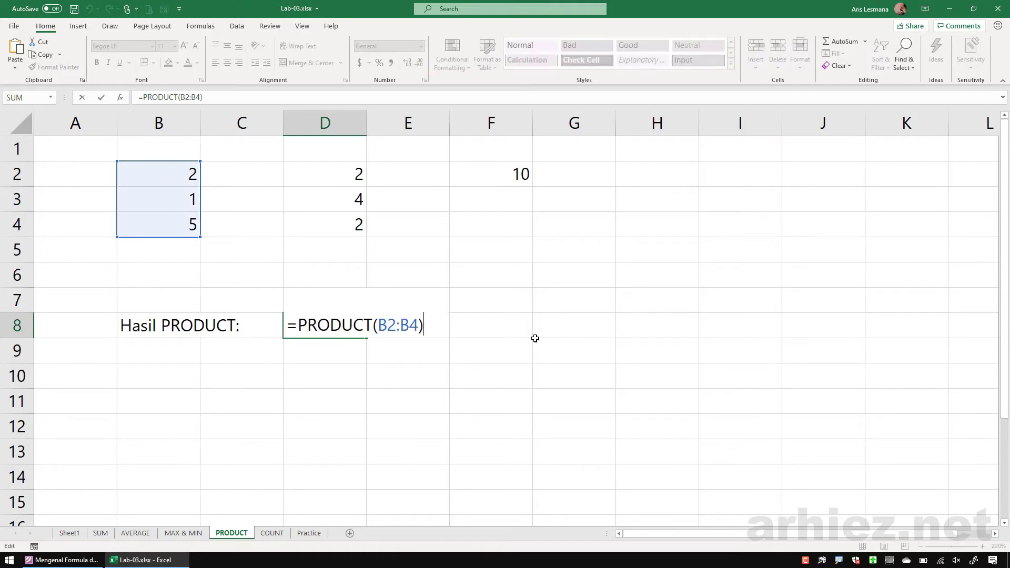
key(BackSpace)
text(,)
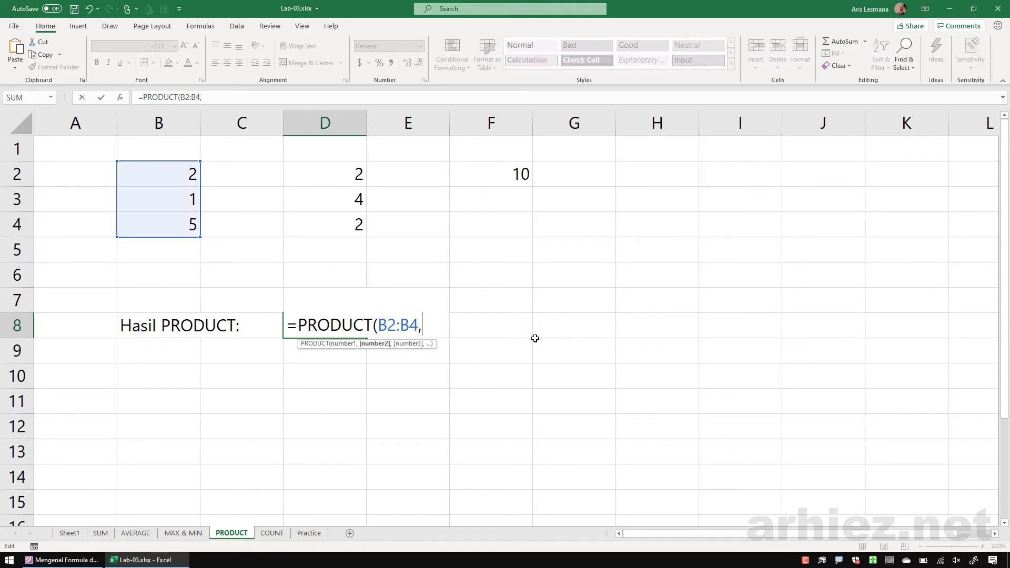
drag(333, 175, 336, 232)
text(,)
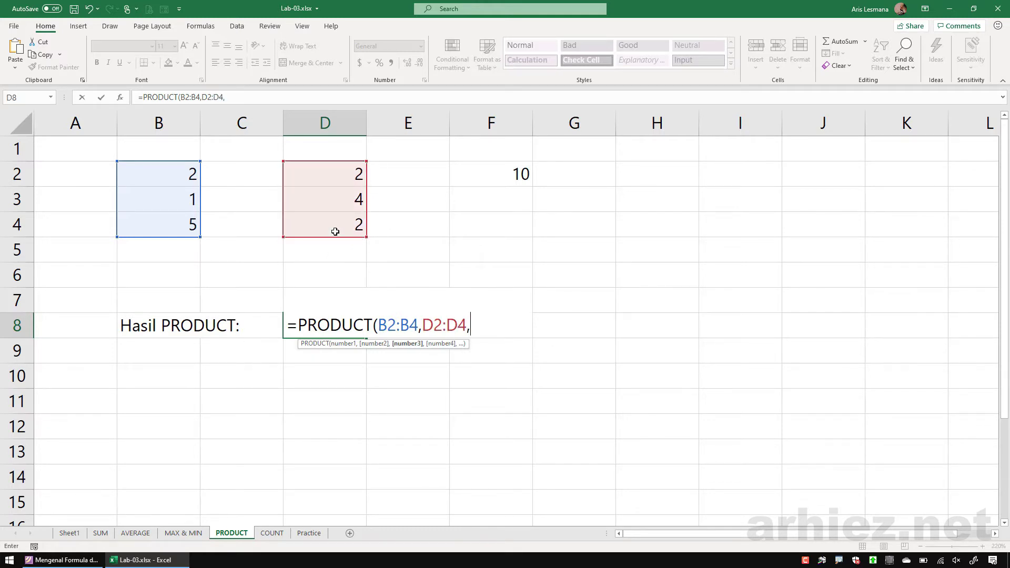
click(492, 173)
text())
key(Return)
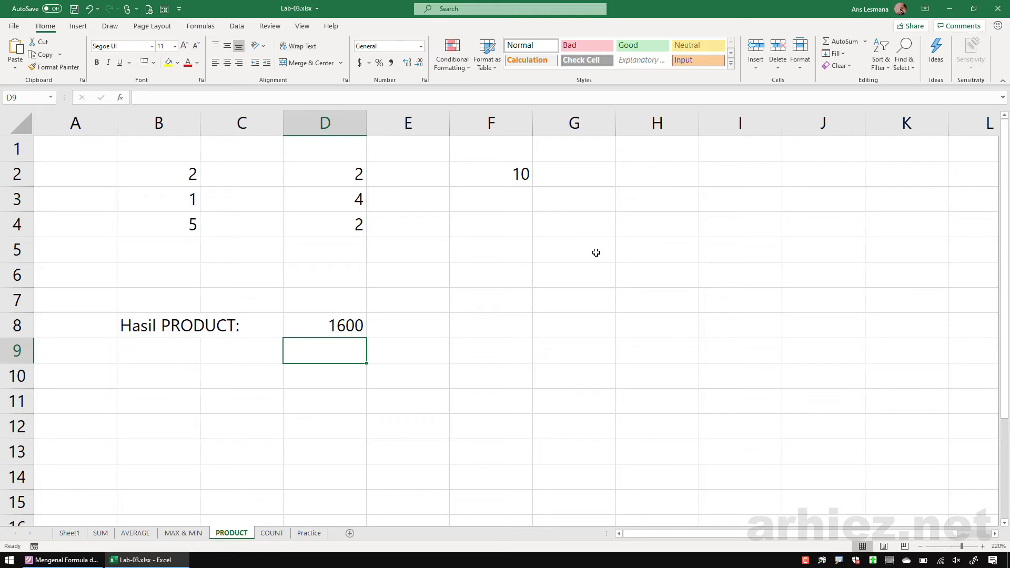
Review the SUM to PRODUCT syntax slide in Foxit Phantom, and return to the PRODUCT formula in Excel
click(71, 563)
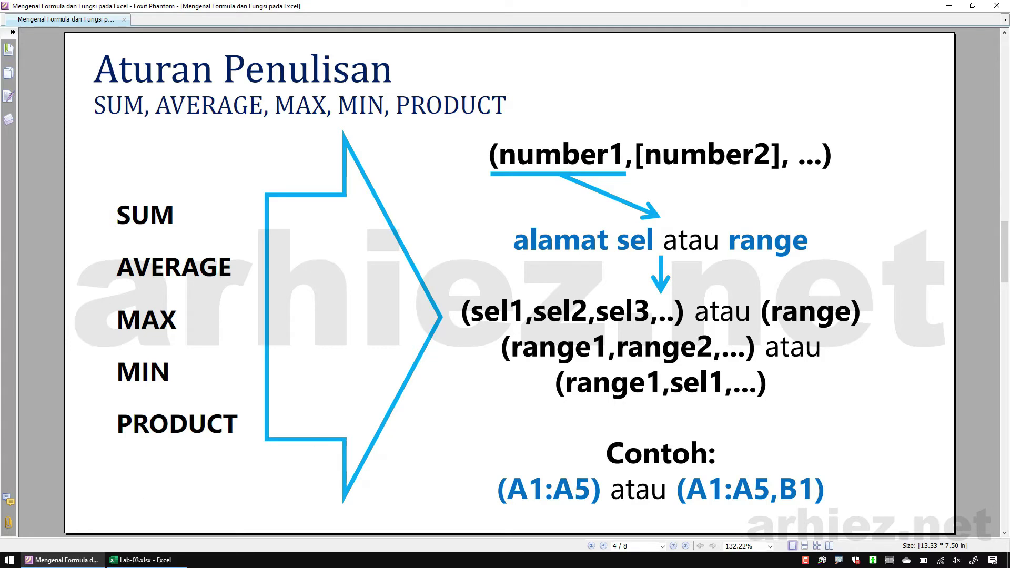
click(141, 560)
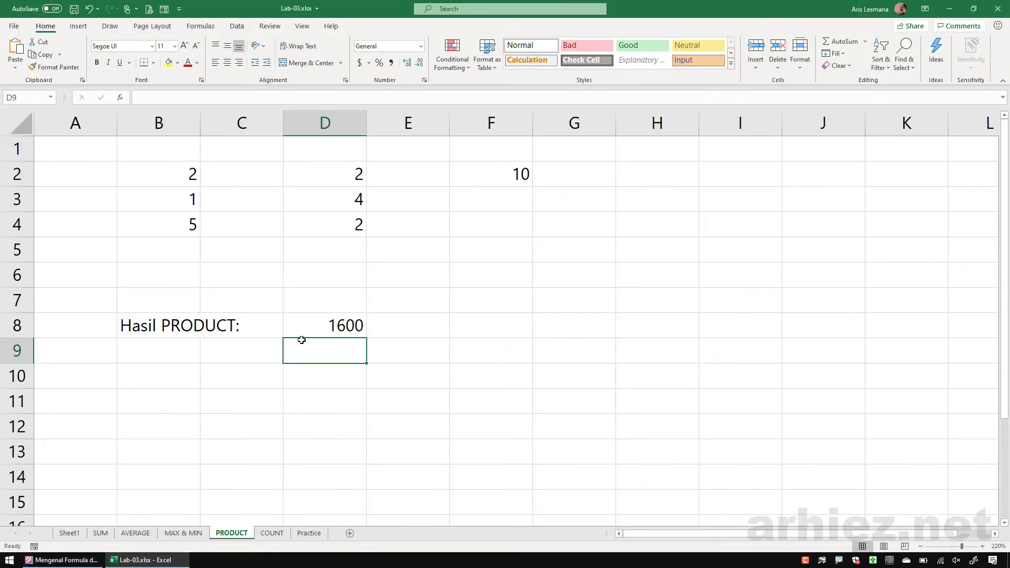
click(316, 327)
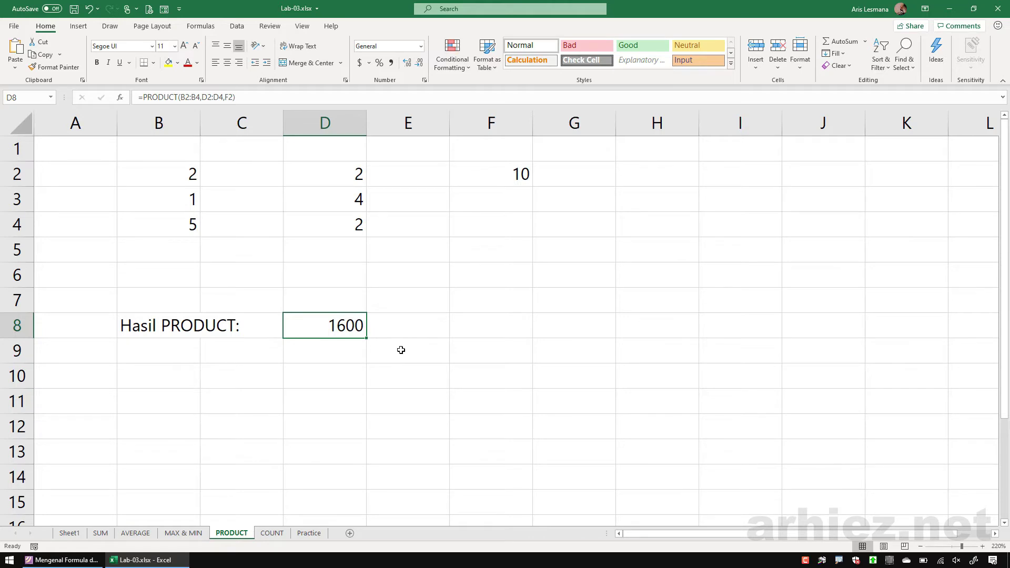
Open the SUM sheet and examine which ranges and cells the formula in C8 references
click(101, 533)
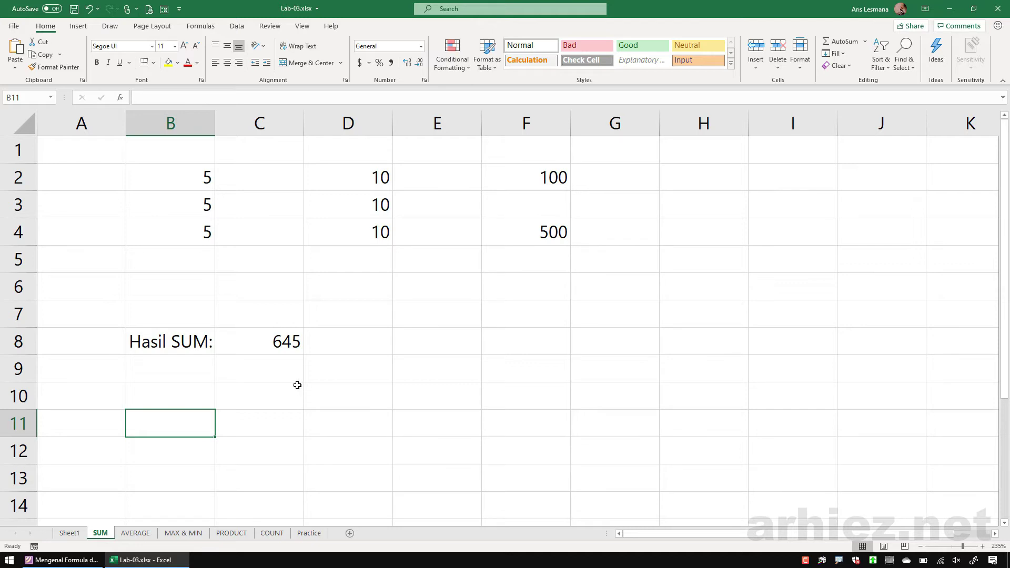
click(261, 343)
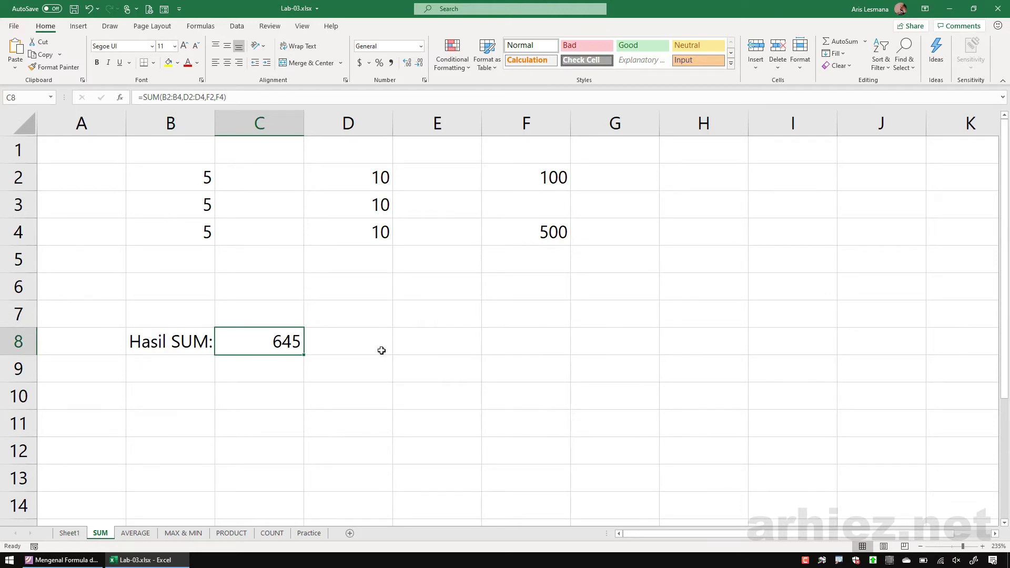
click(177, 208)
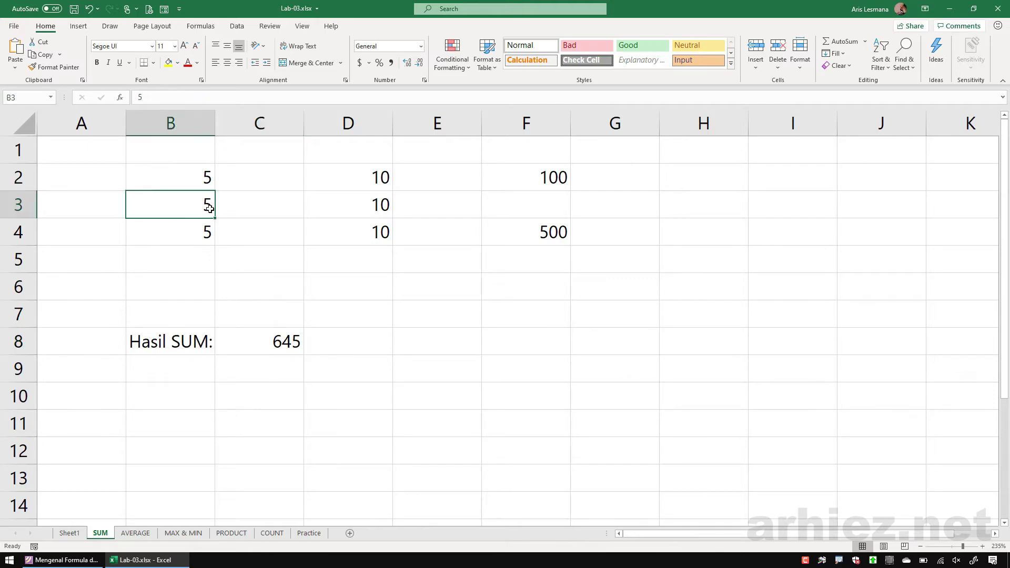
click(357, 209)
click(266, 345)
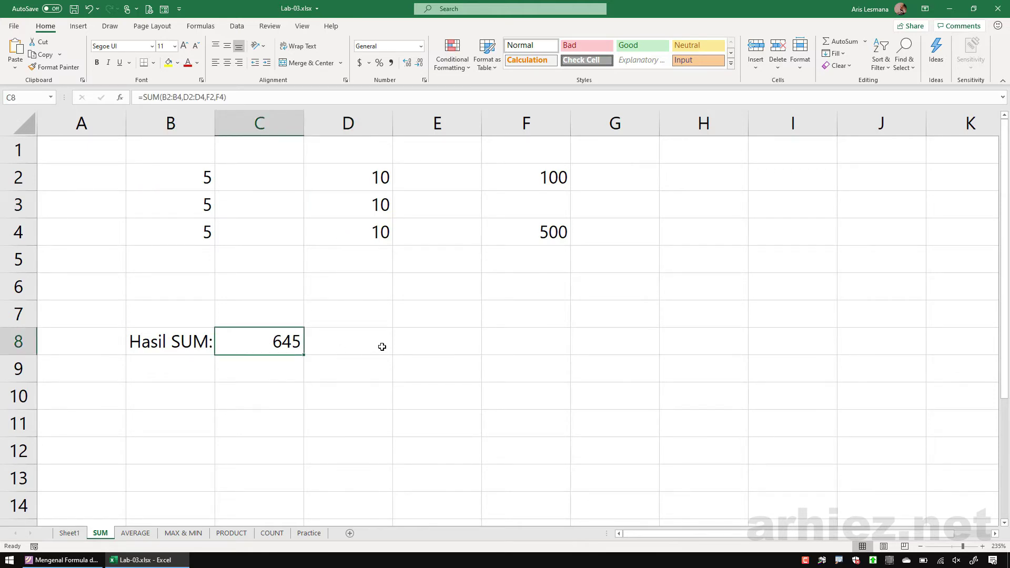
key(F2)
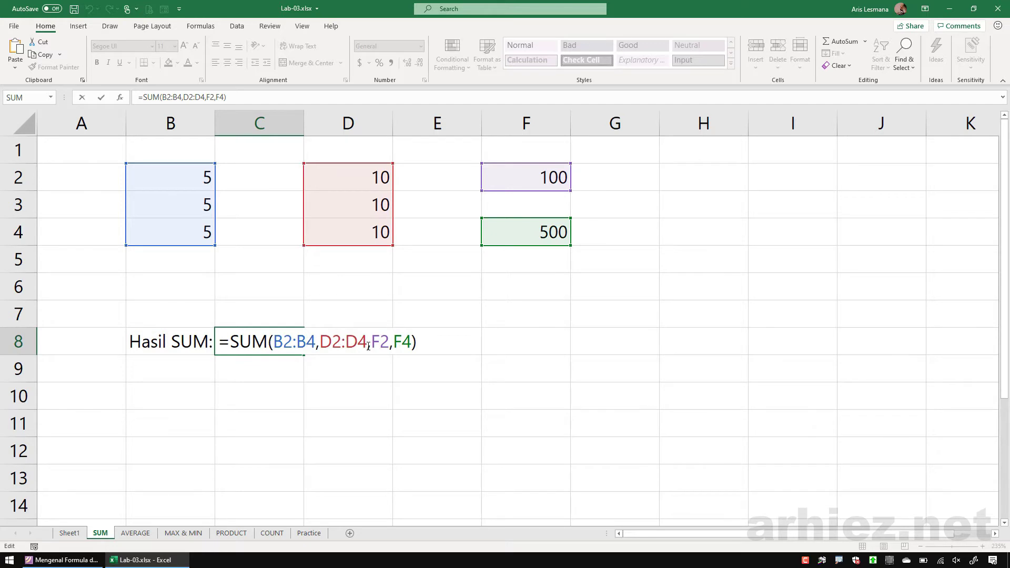
key(Escape)
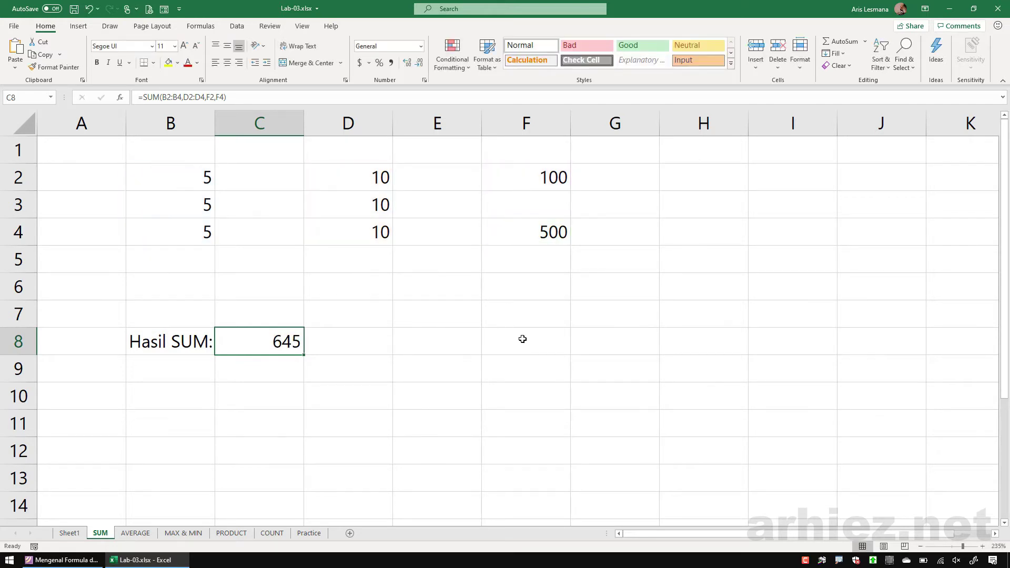
Change cell F2 on the SUM sheet to 1500, check the SUM result in C8, and undo the change
click(531, 178)
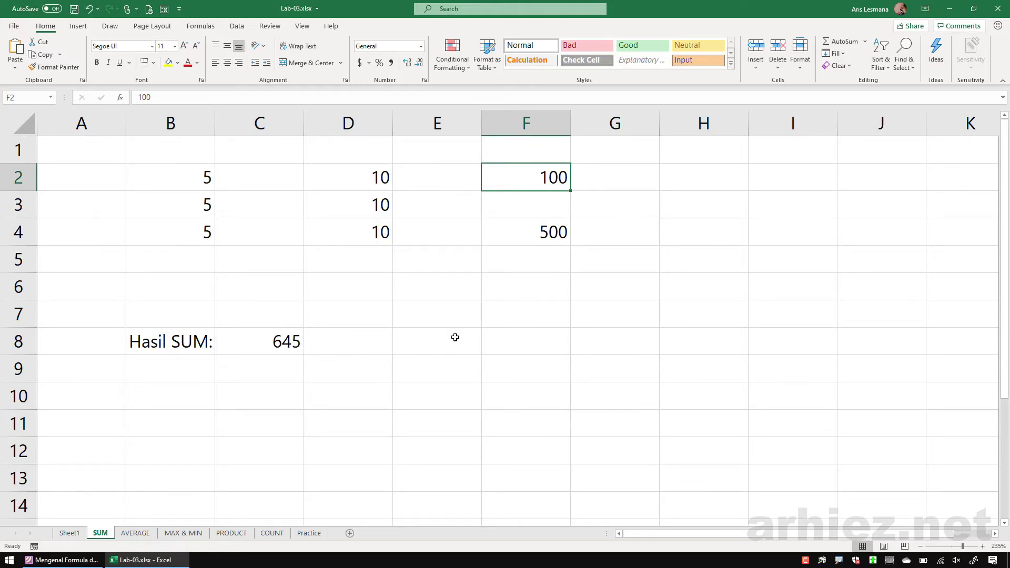
click(521, 232)
click(532, 177)
key(F2)
key(BackSpace)
key(BackSpace)
key(BackSpace)
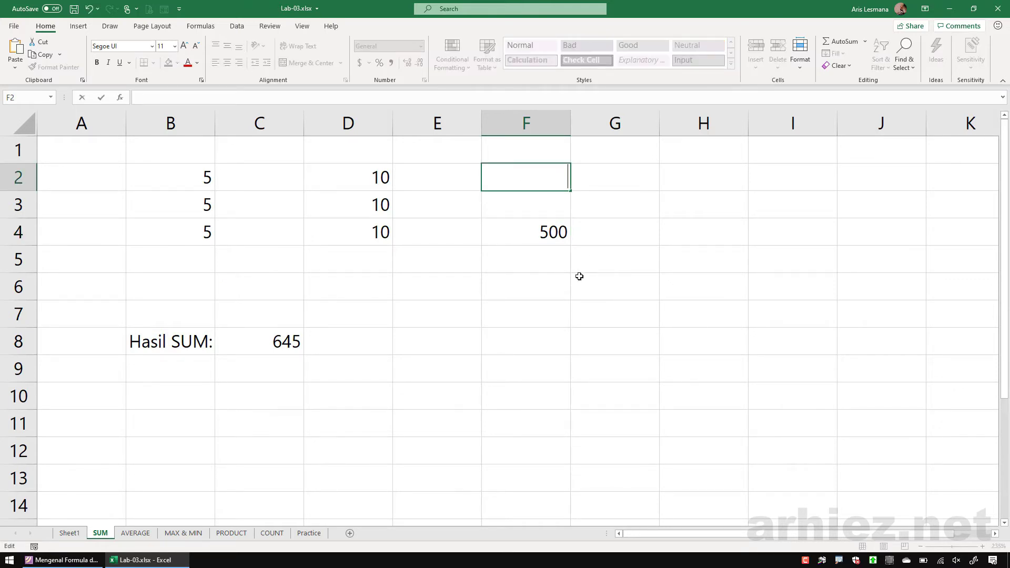
text(1500)
key(Return)
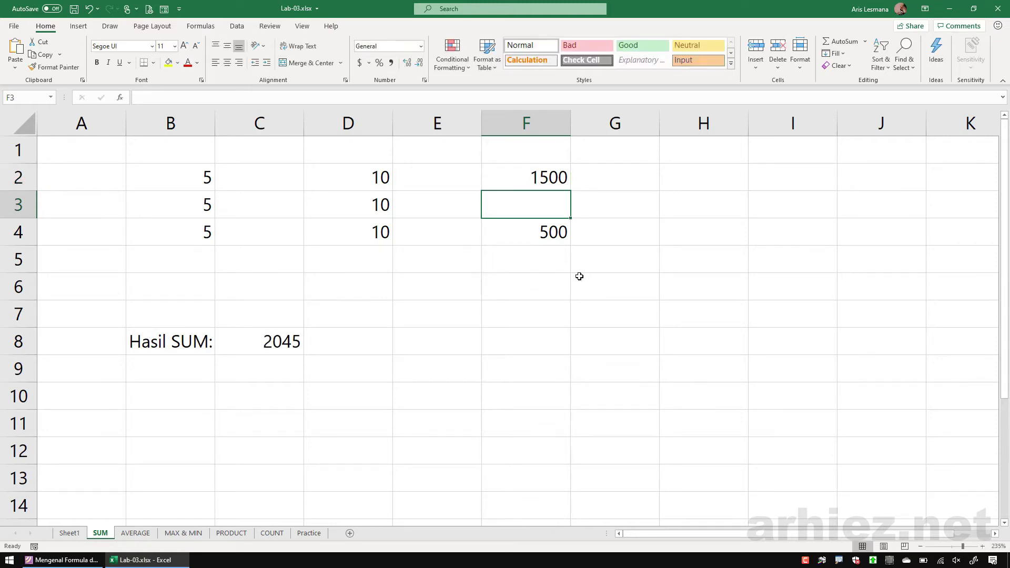
click(268, 342)
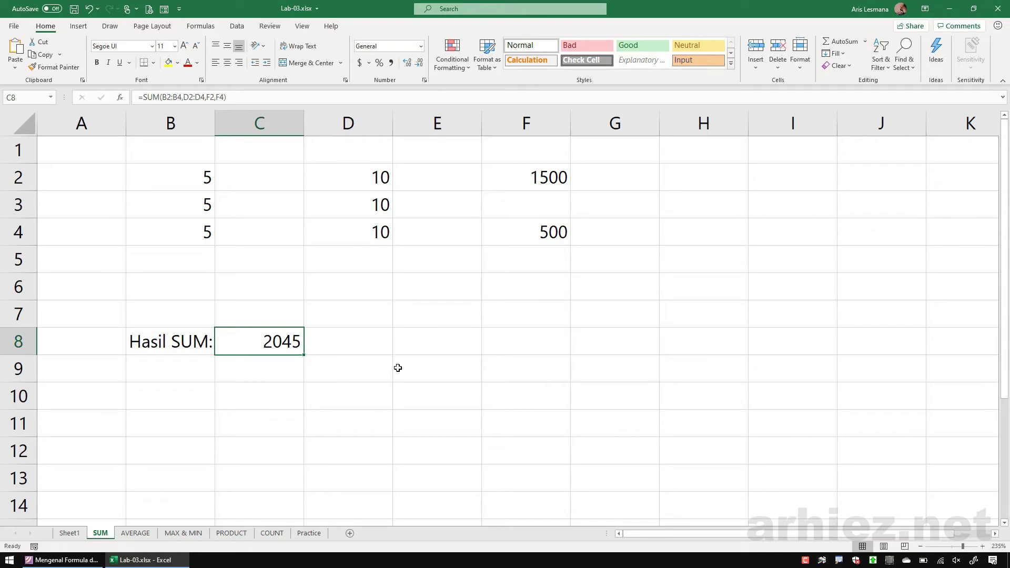
key(ctrl+z)
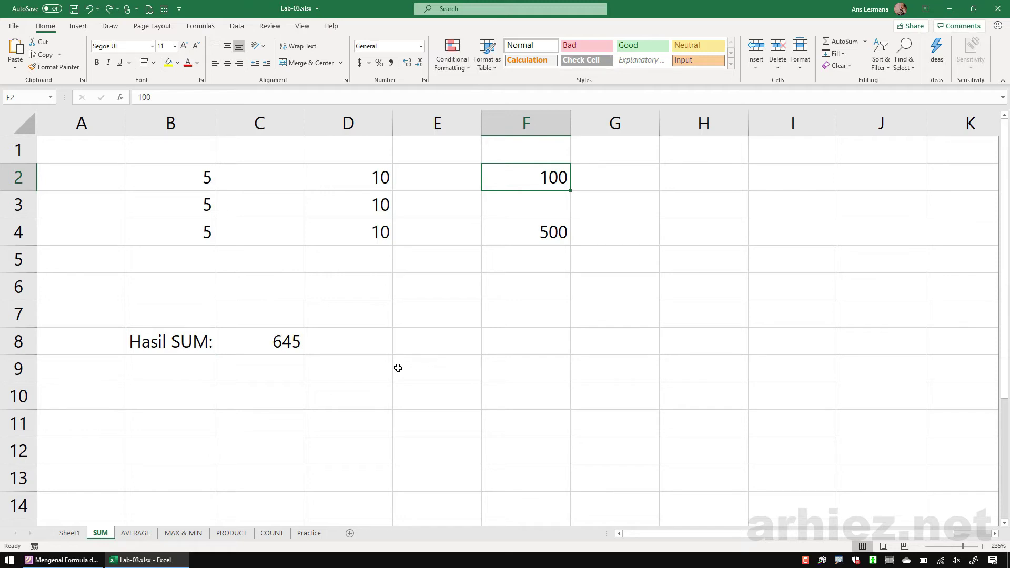
click(300, 406)
Switch to the Foxit Phantom slides and review the COUNT and COUNTA writing rules on page 5
click(63, 562)
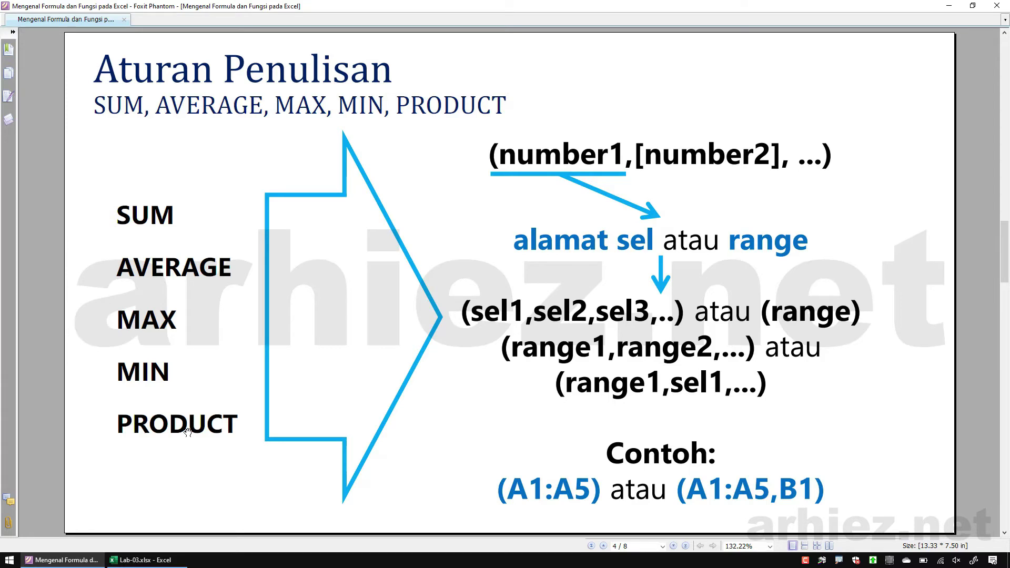
scroll(188, 433, down, 1)
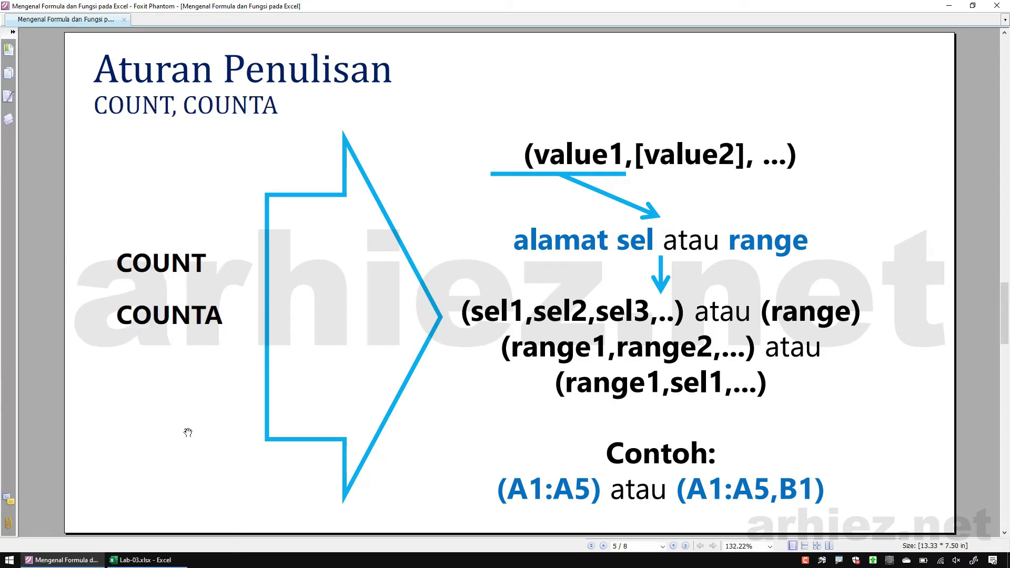
scroll(188, 433, down, 1)
scroll(187, 433, up, 1)
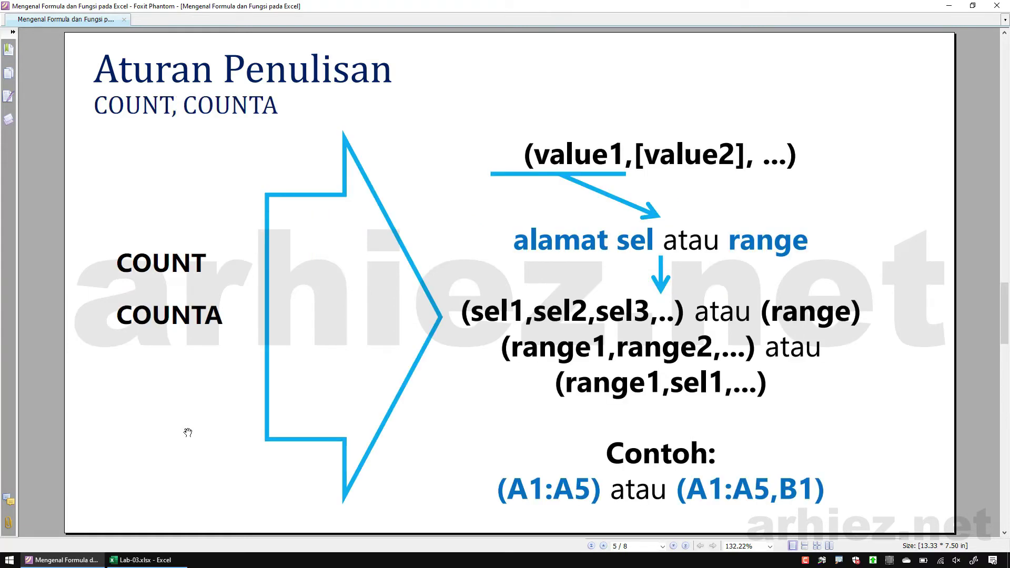
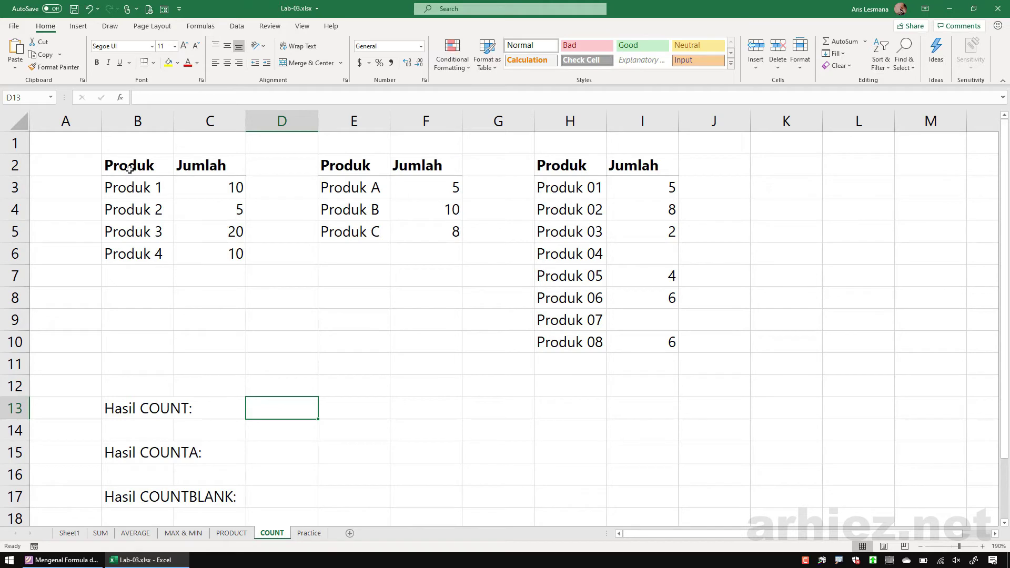
Enter a COUNT formula in D13 on the COUNT sheet for the Jumlah values in C3:C6
drag(130, 167, 221, 258)
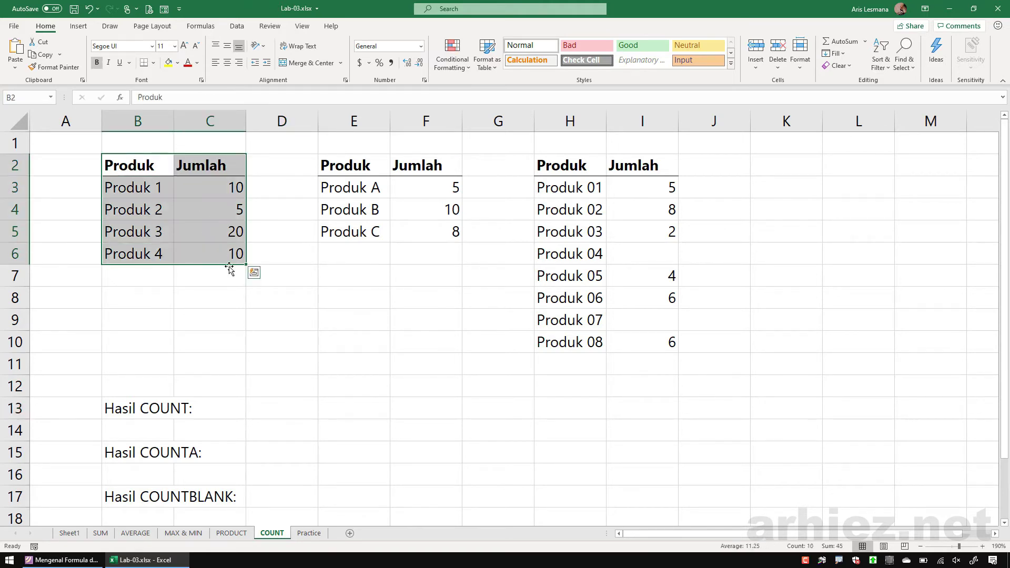
click(290, 412)
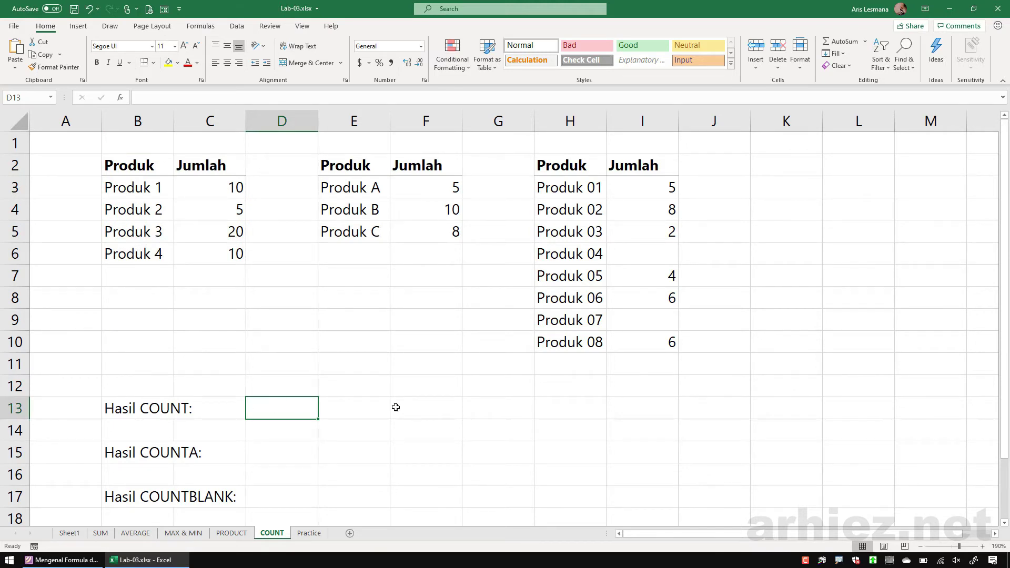
text(=)
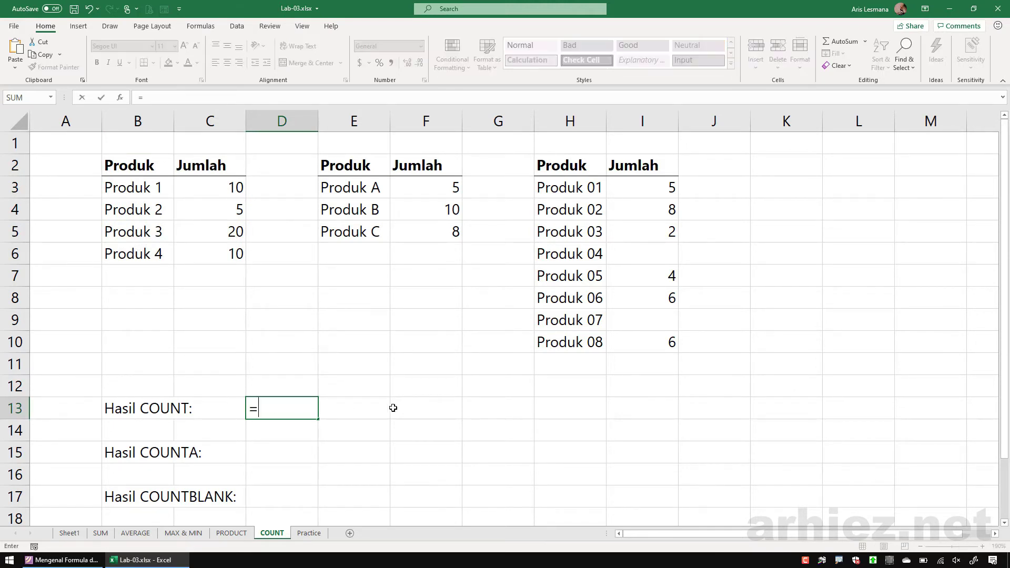
text(count)
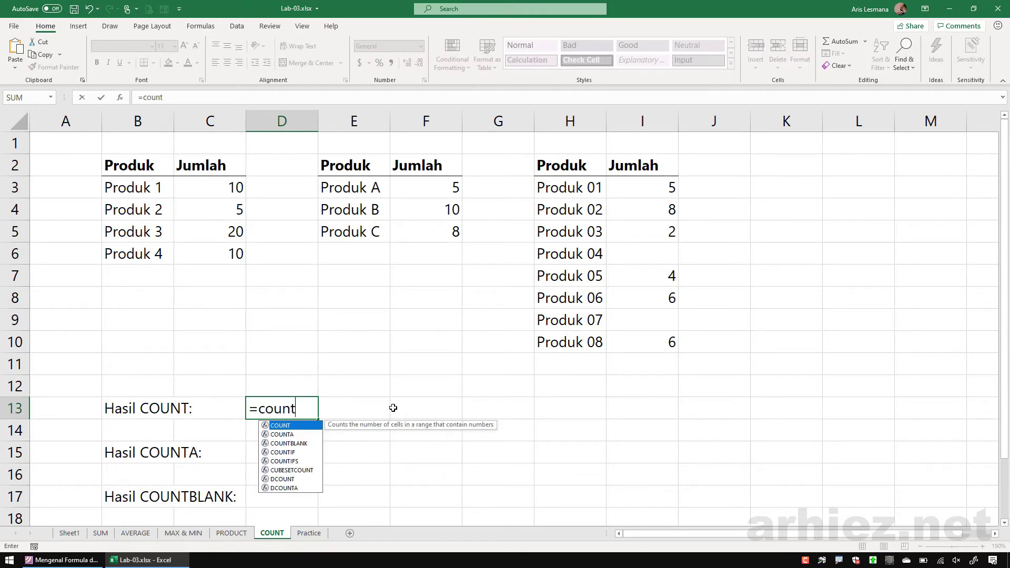
text(()
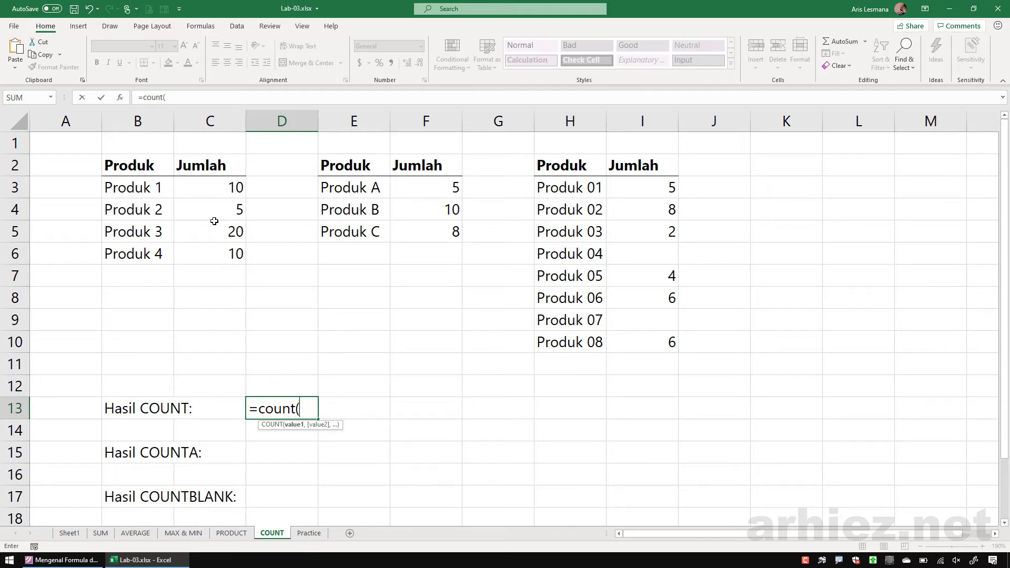
drag(209, 187, 210, 255)
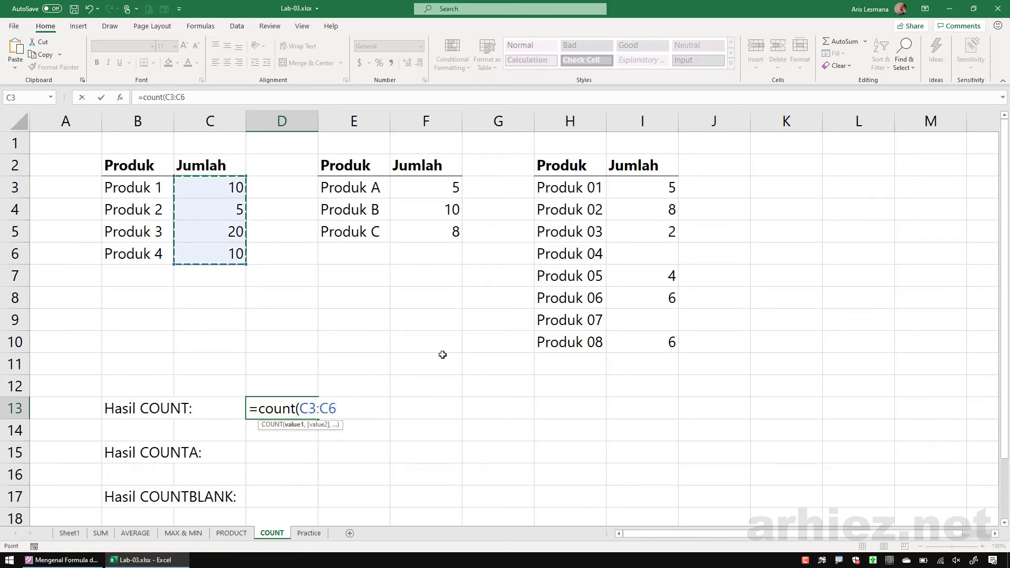
text())
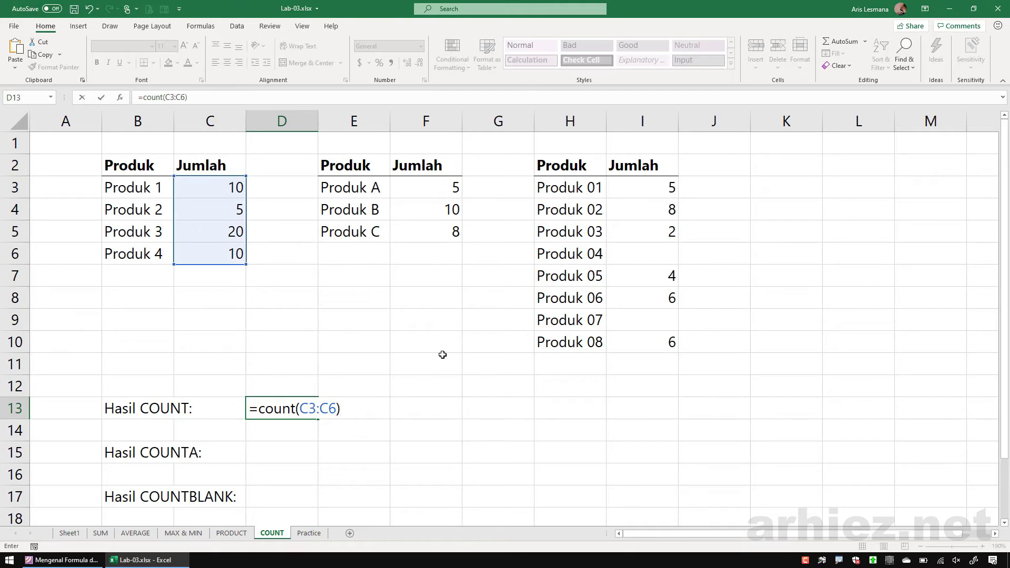
key(Return)
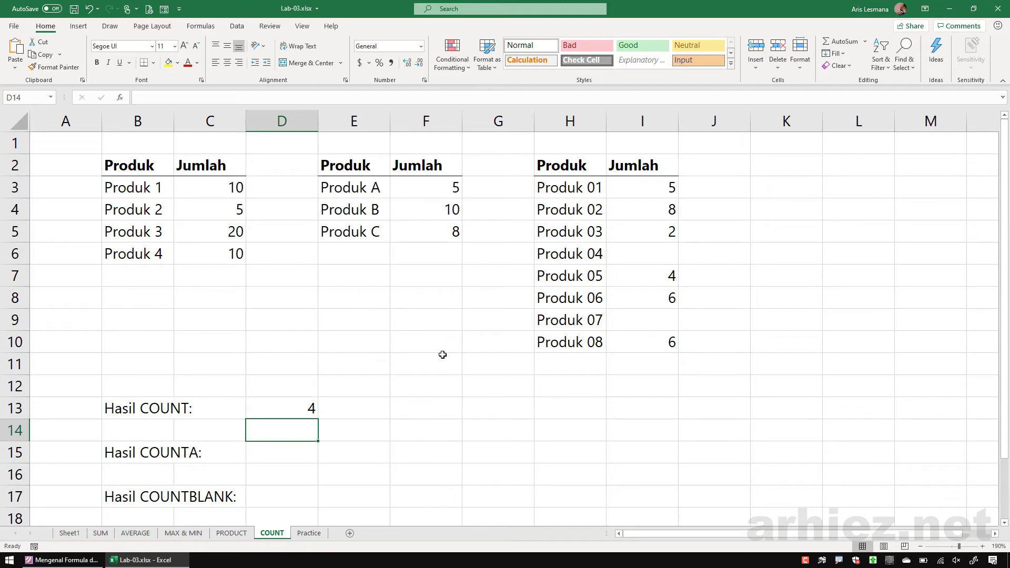
Switch to the Foxit Phantom slides, review the basic function definitions on page 2, and return to Excel
drag(210, 185, 208, 255)
drag(134, 190, 141, 253)
click(61, 560)
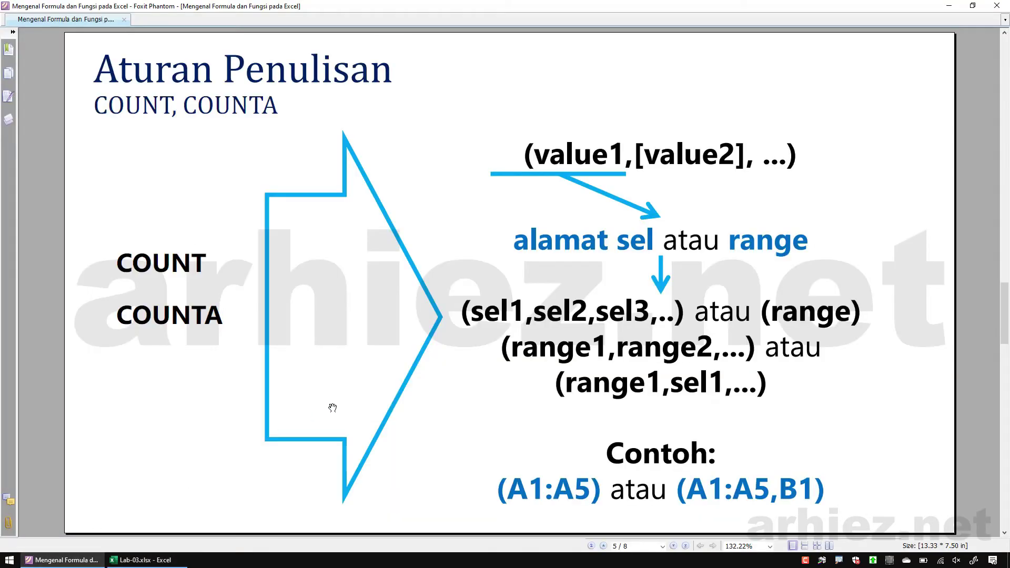
scroll(332, 409, up, 1)
scroll(333, 408, up, 1)
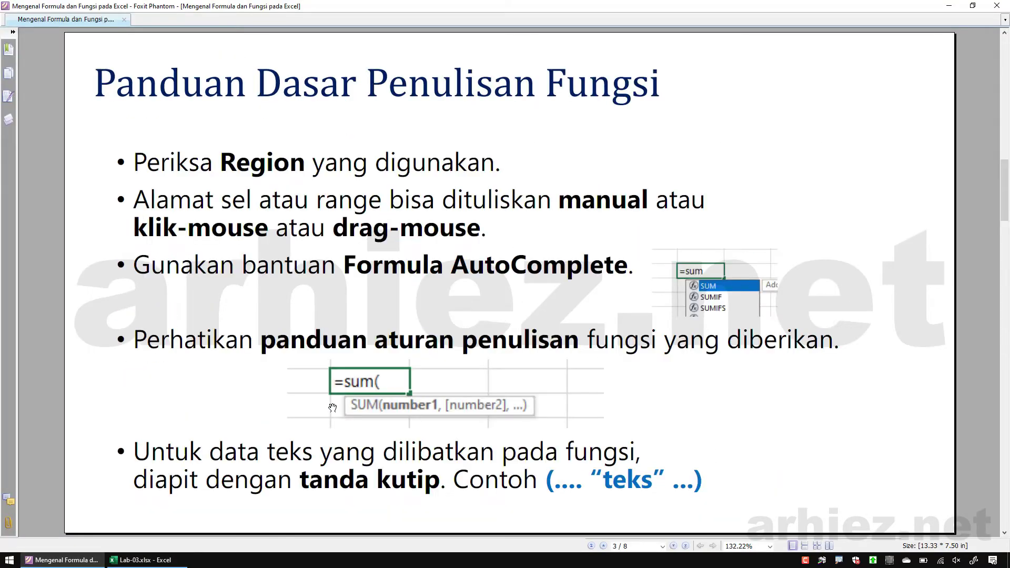
scroll(332, 408, up, 1)
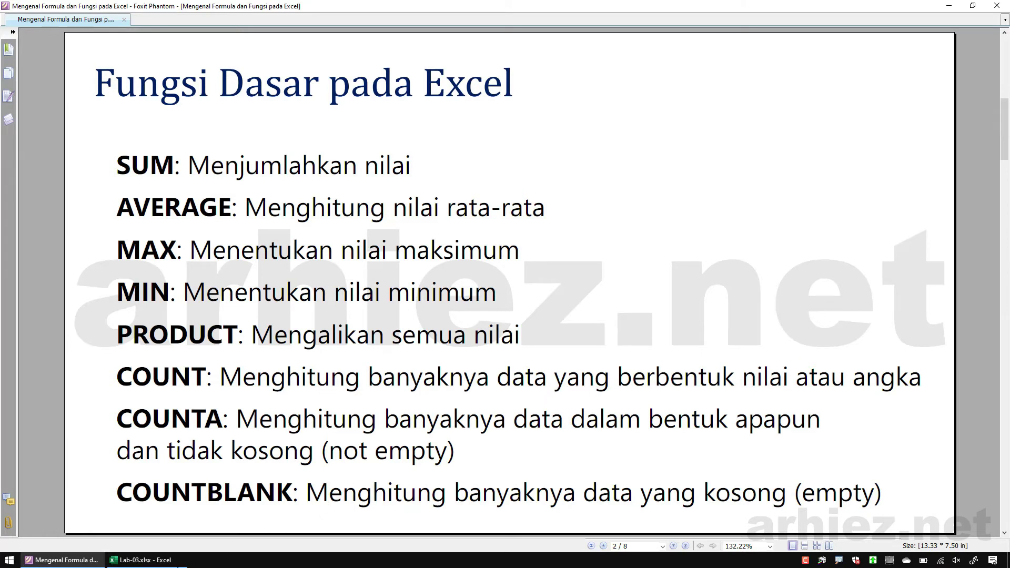
click(140, 560)
Examine which range the COUNT formula in D13 references, leaving the formula as it is
click(285, 410)
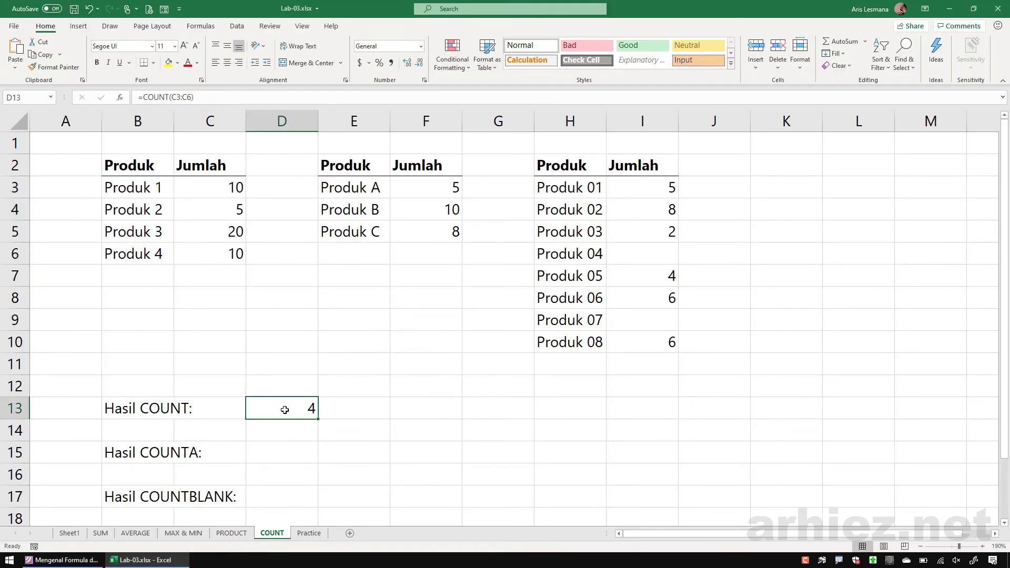
double_click(285, 410)
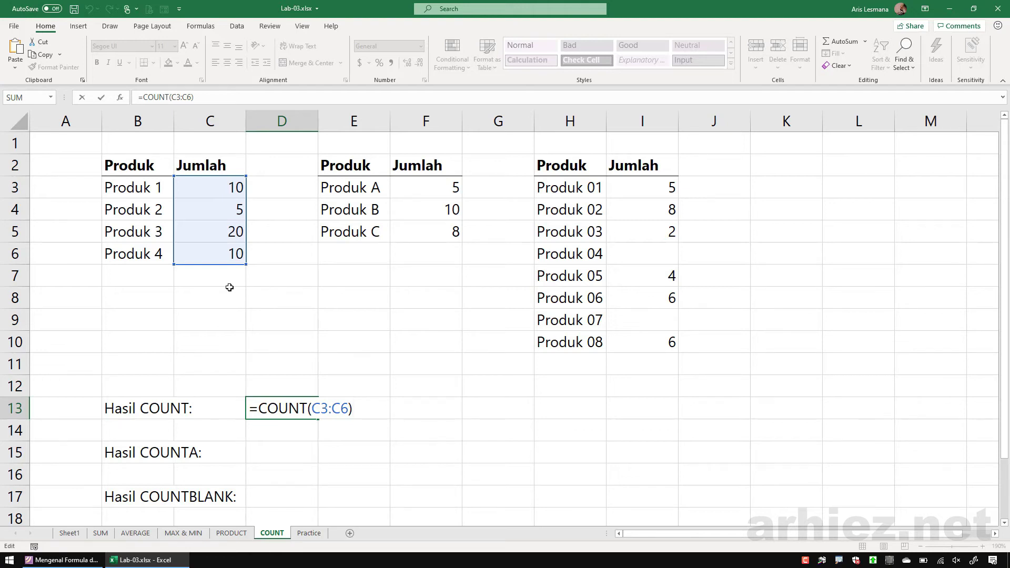
key(ctrl+Return)
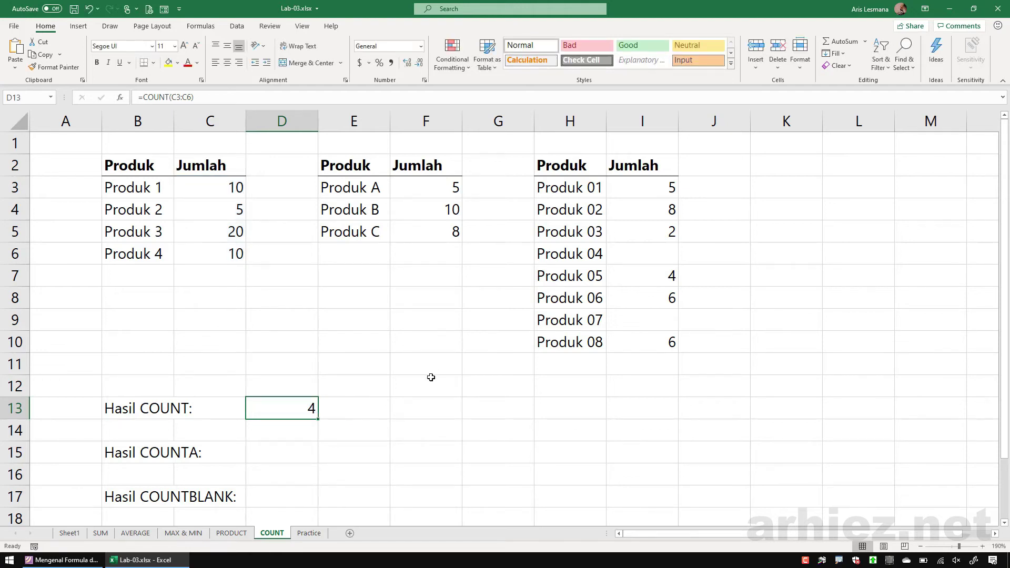
Try COUNT on the product names in B3:B6 in cell D13, and undo the change
key(F2)
key(BackSpace)
key(BackSpace)
key(BackSpace)
key(BackSpace)
key(BackSpace)
key(BackSpace)
key(BackSpace)
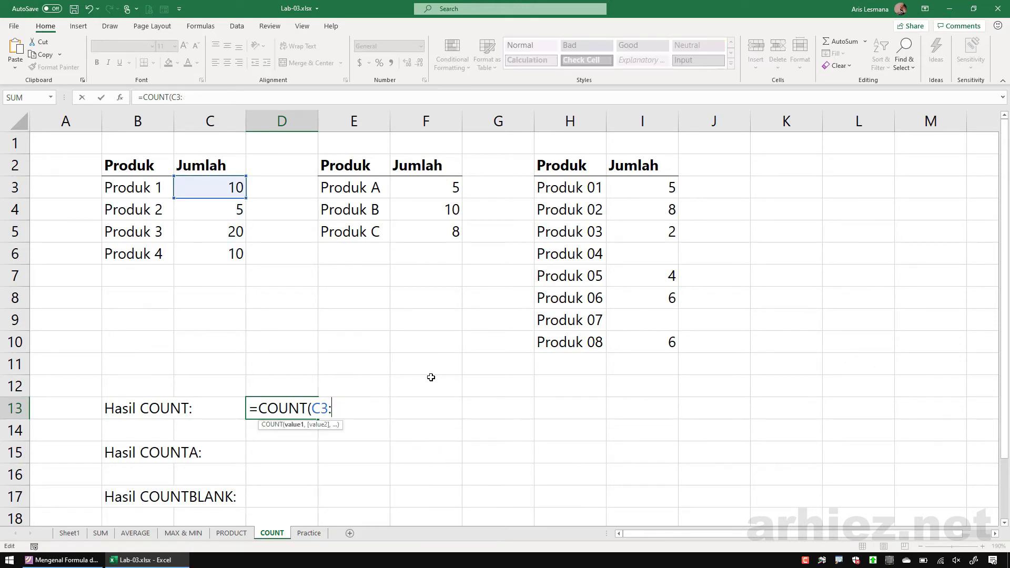
text(()
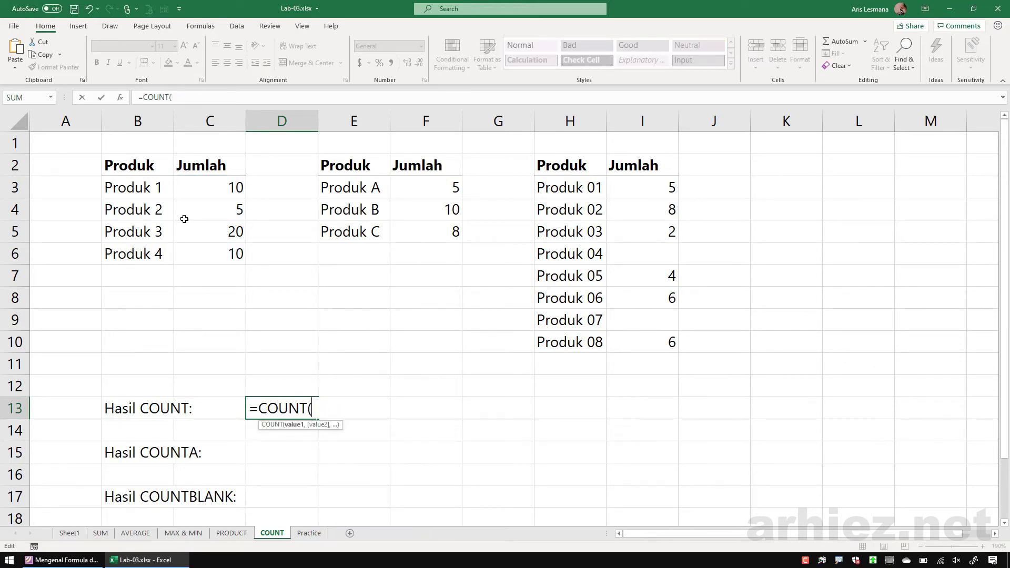
drag(131, 190, 134, 254)
text())
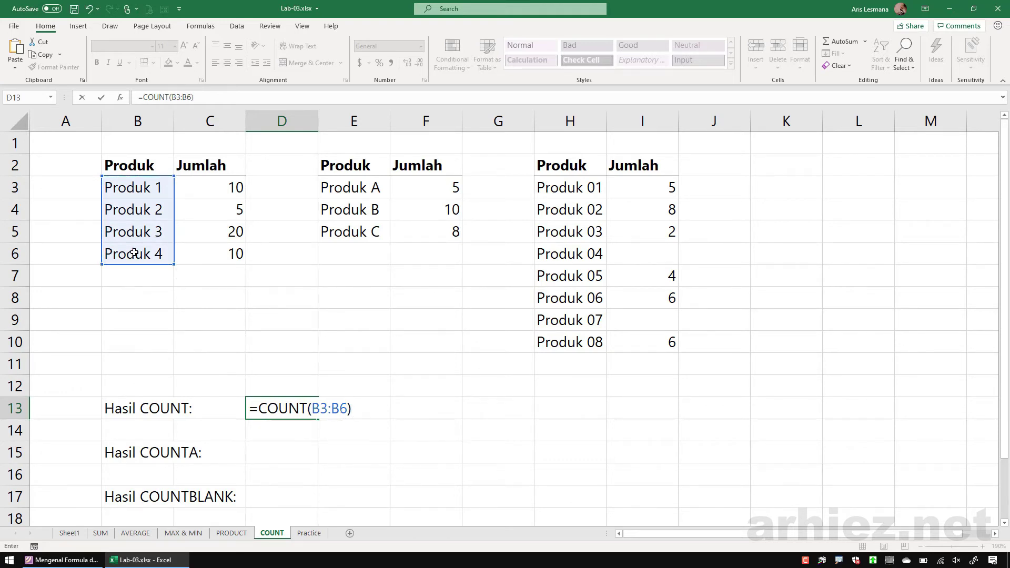
key(Return)
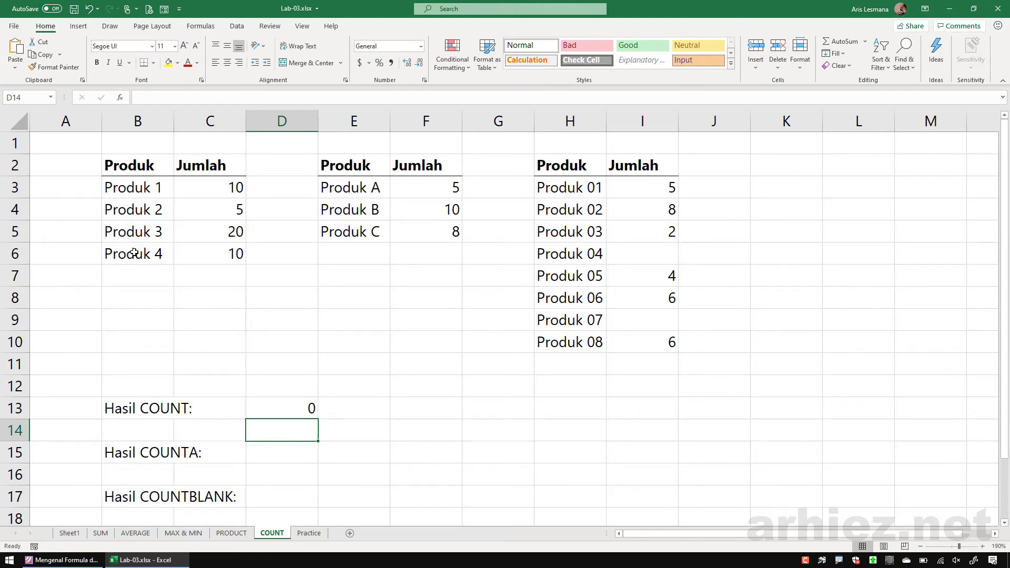
key(ctrl+z)
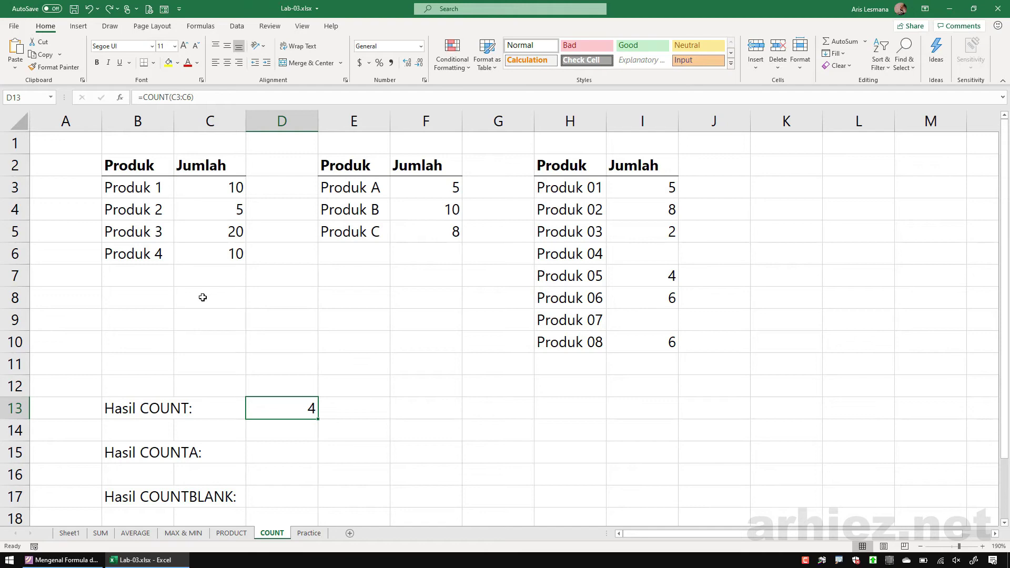
Review the COUNTA definition in the Foxit Phantom slides, and compare the text and number ranges of the product tables in Excel
drag(133, 189, 140, 250)
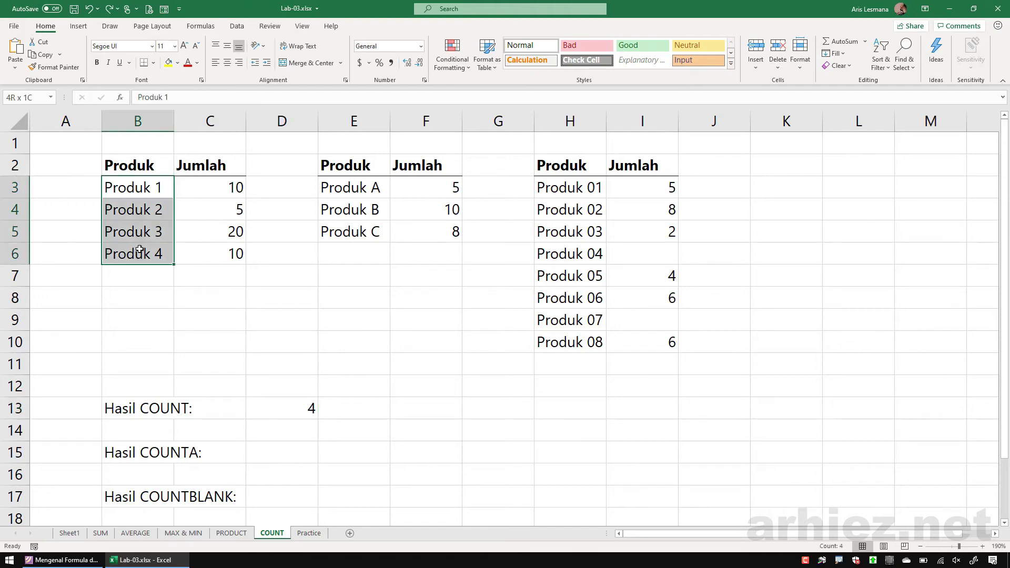
drag(333, 197, 350, 234)
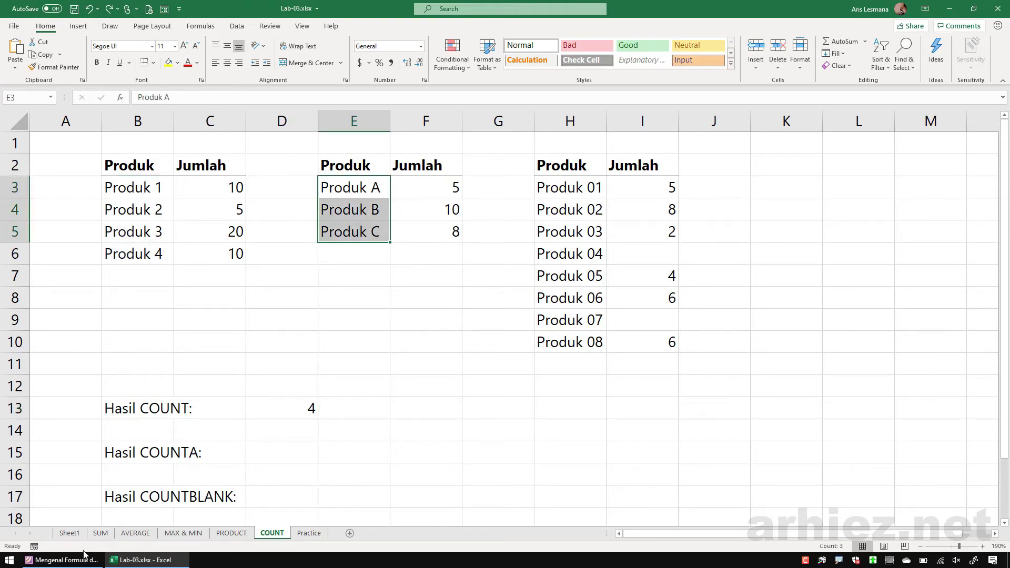
click(73, 561)
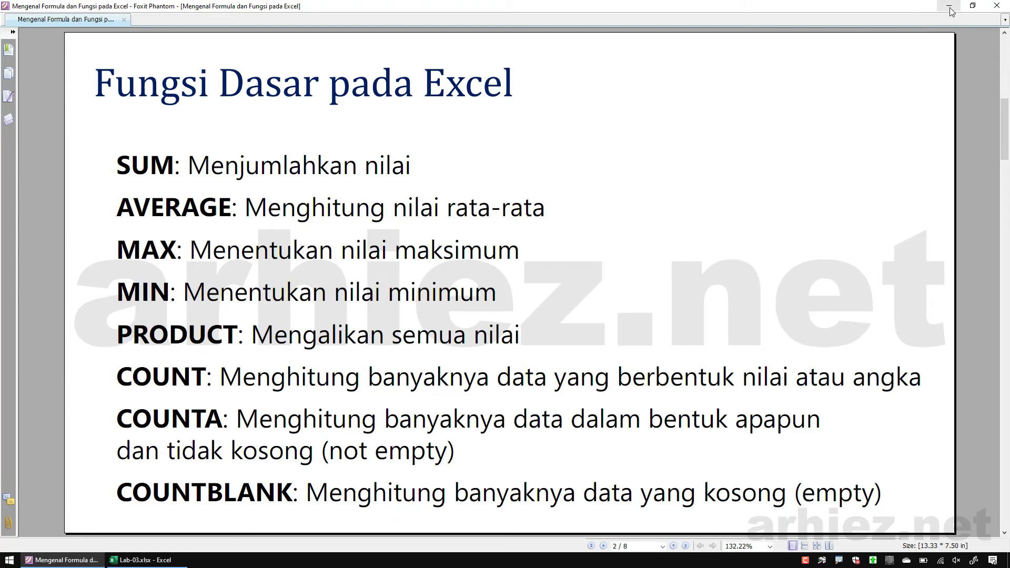
click(158, 561)
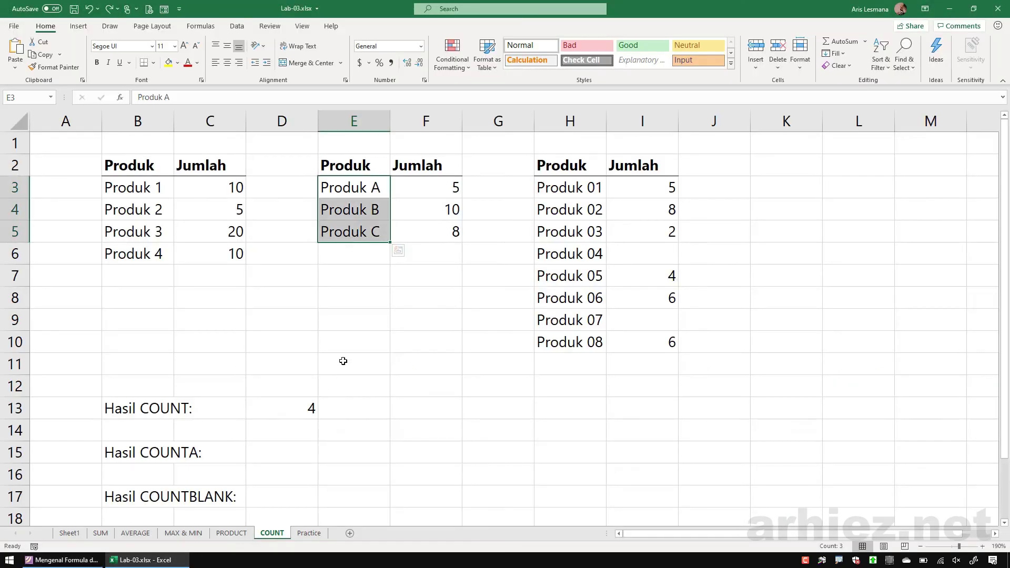
click(150, 455)
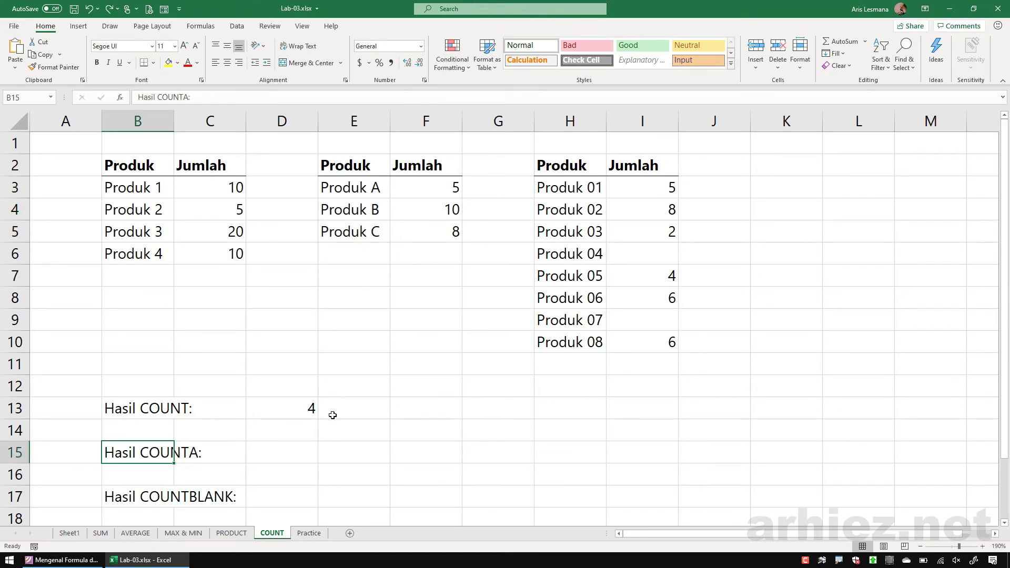
drag(208, 192, 208, 251)
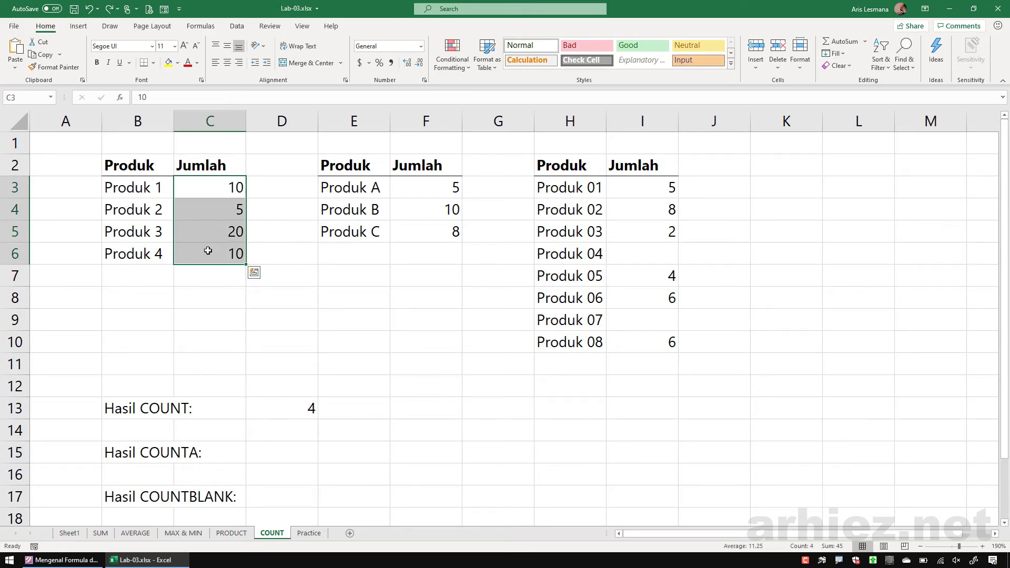
drag(134, 190, 141, 249)
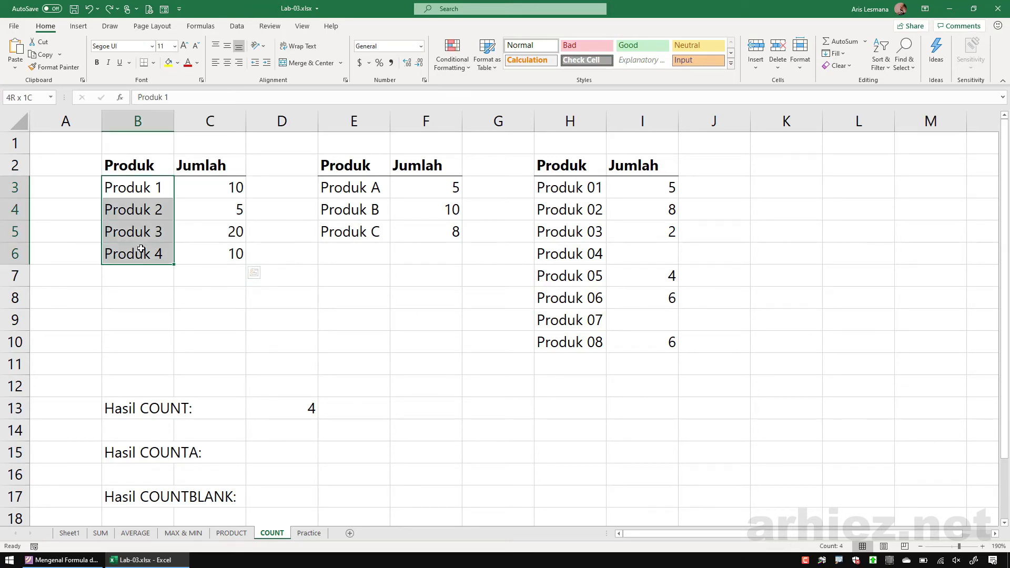
Try a COUNTA formula on C3:C6 in cell D15, and clear the cell
click(281, 452)
text(=)
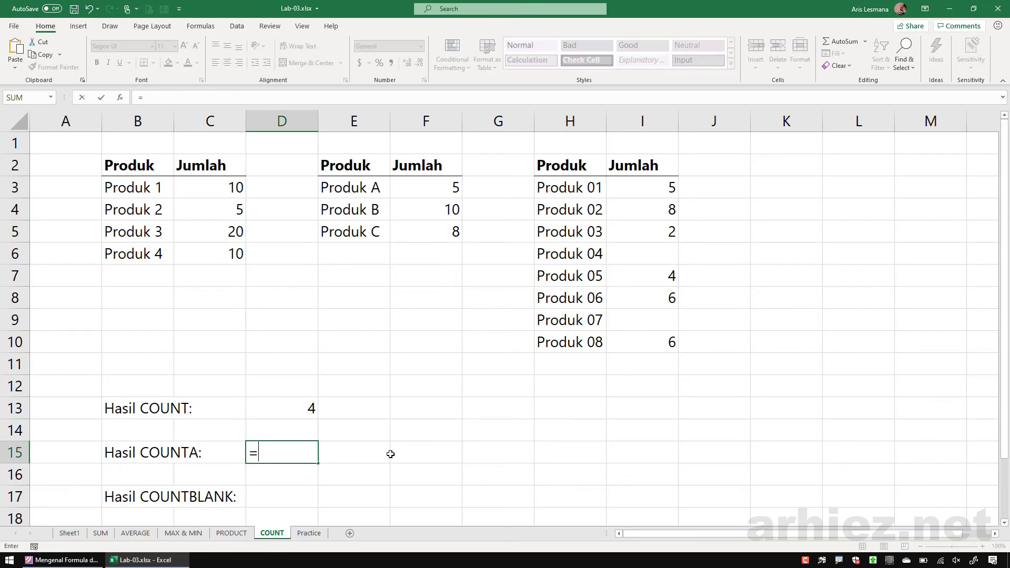
text(counta)
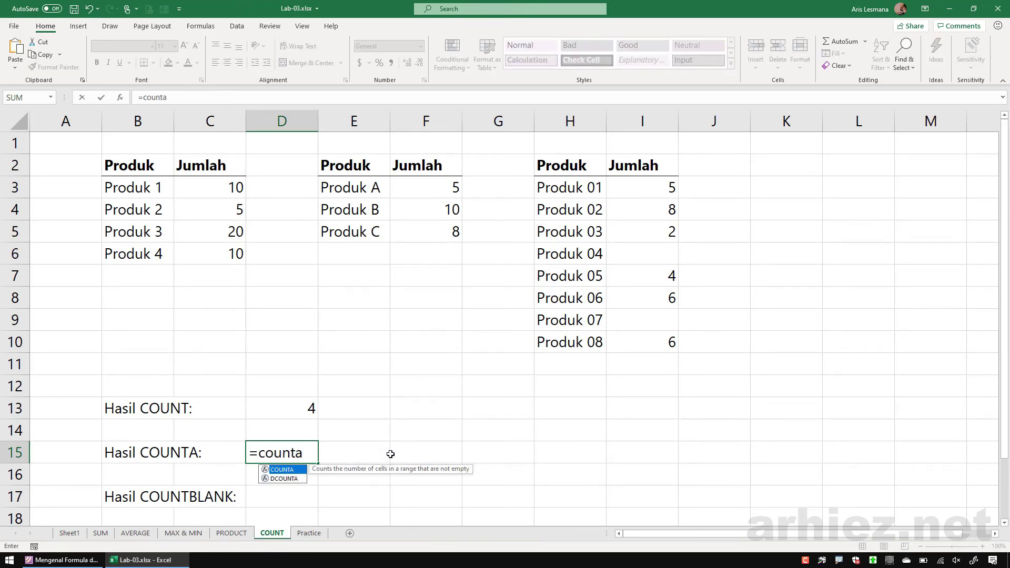
text(()
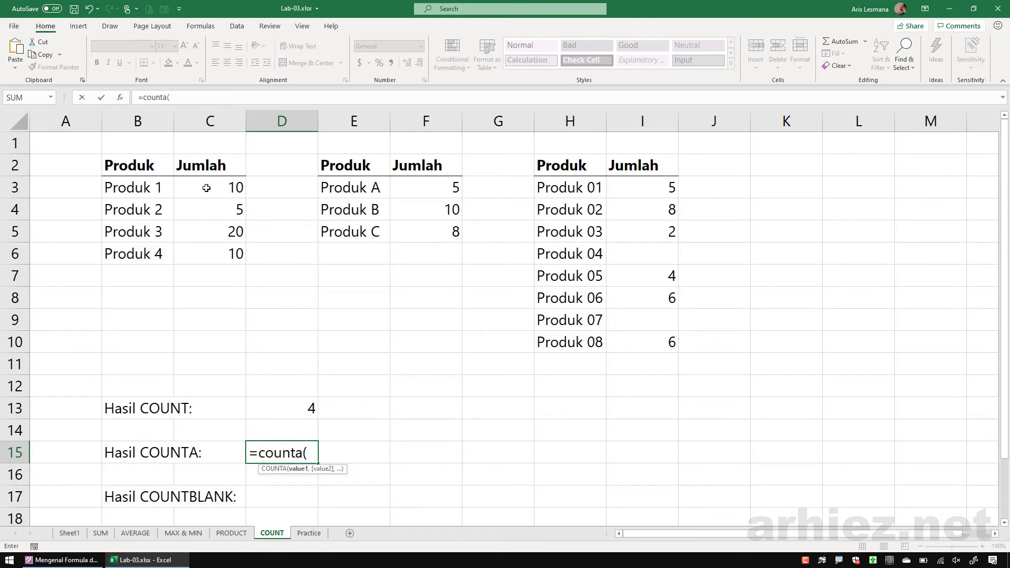
drag(206, 188, 207, 257)
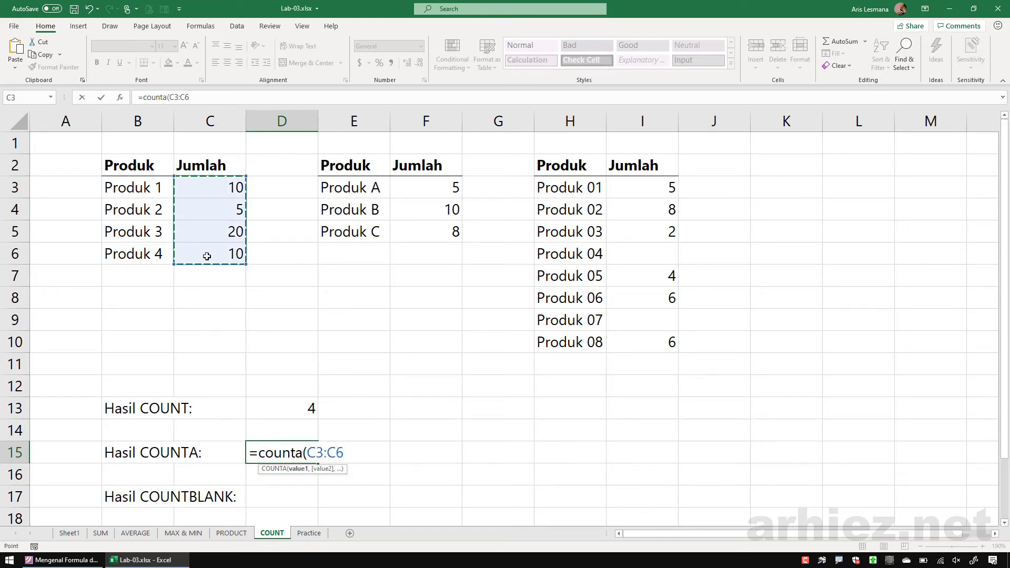
text())
key(ctrl+Return)
key(Return)
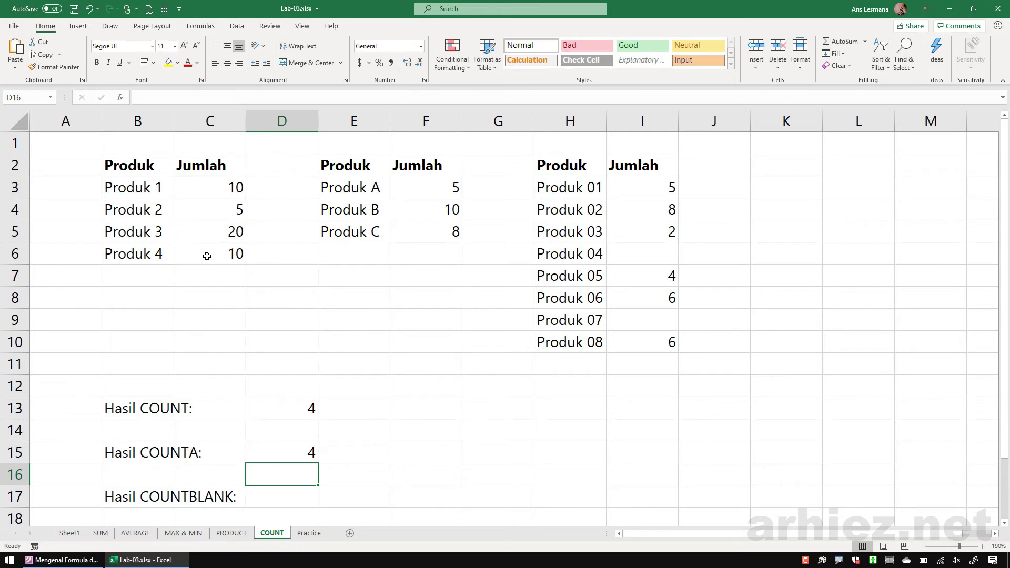
key(Up)
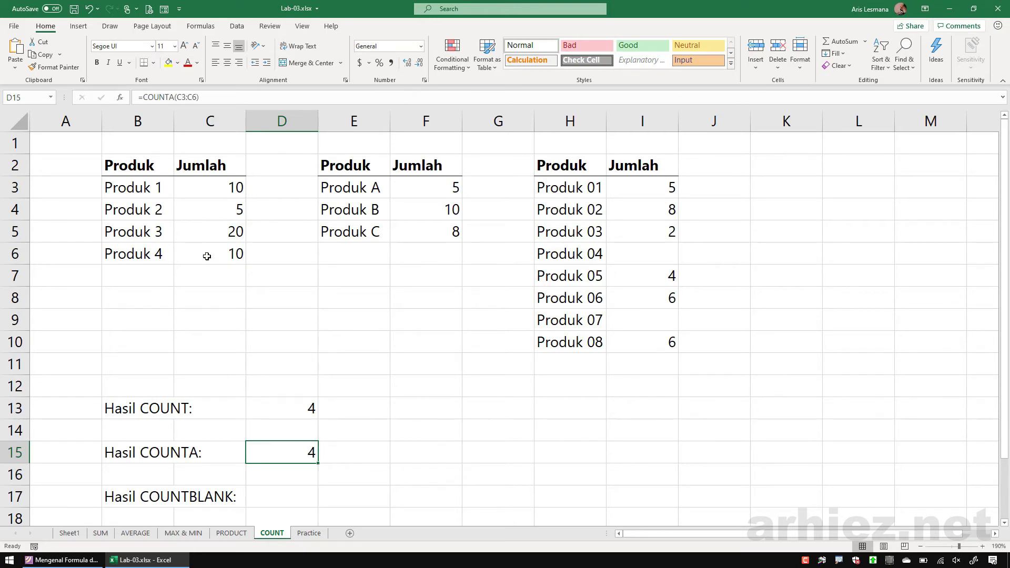
key(Delete)
Try a COUNTA formula on the product names in B3:B6 in cell D15, and clear the cell
drag(135, 188, 137, 255)
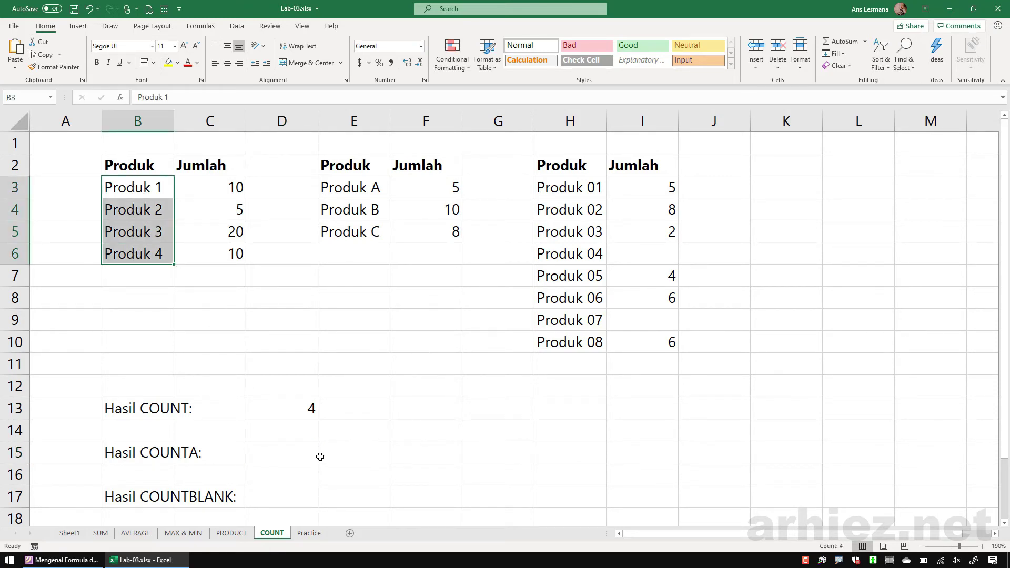
click(288, 454)
text(=c)
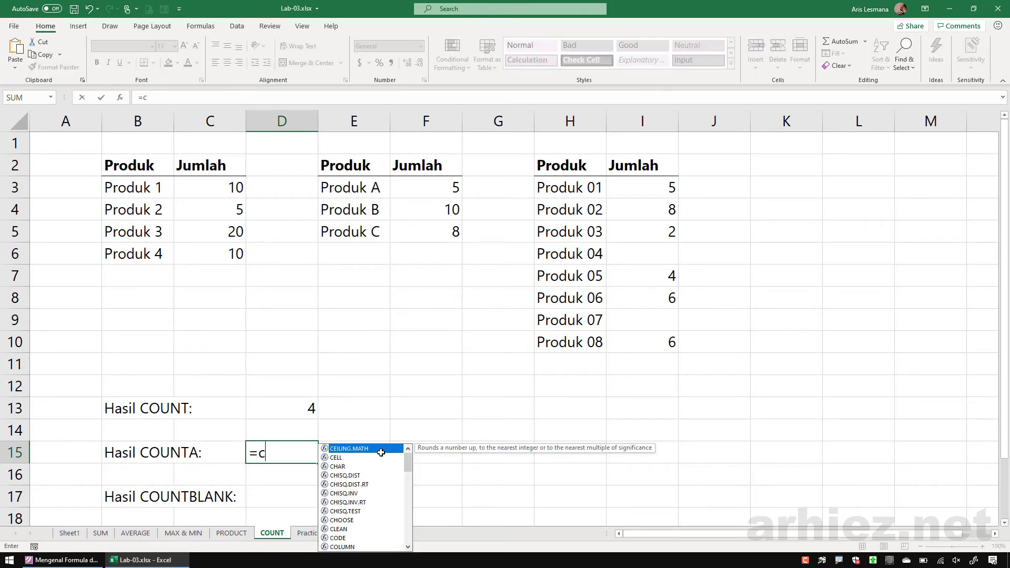
text(ounta()
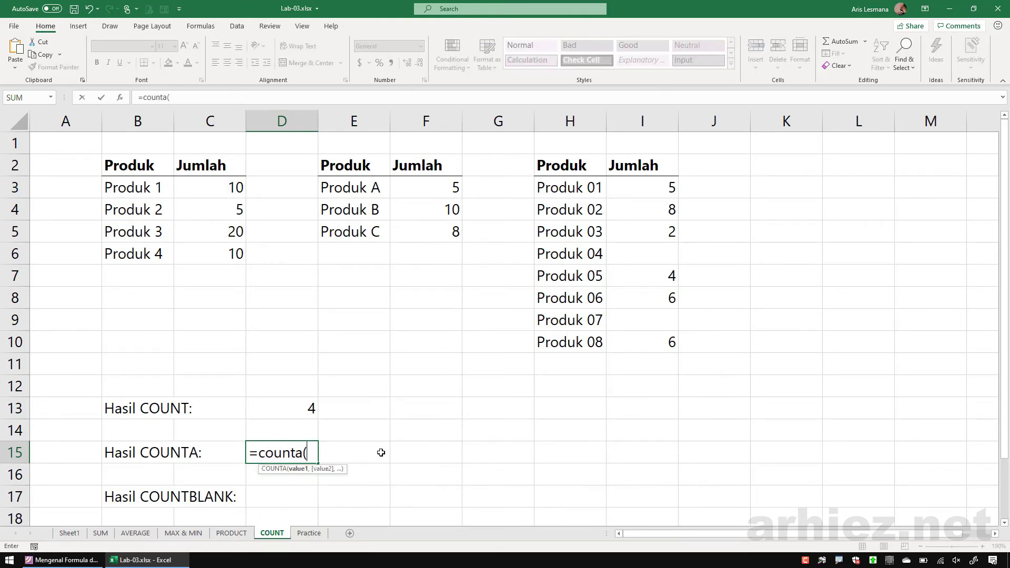
drag(142, 189, 143, 256)
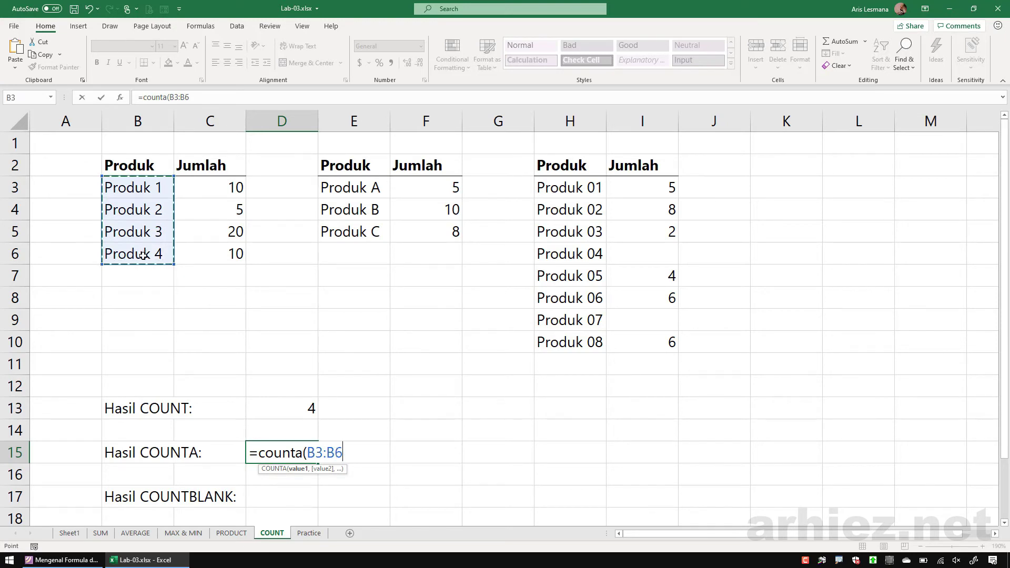
text())
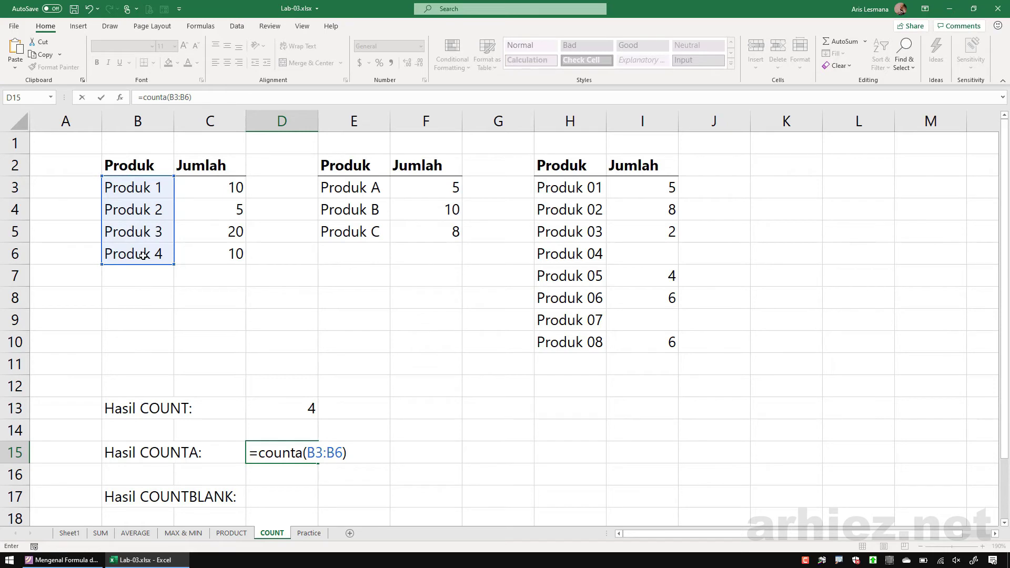
key(Return)
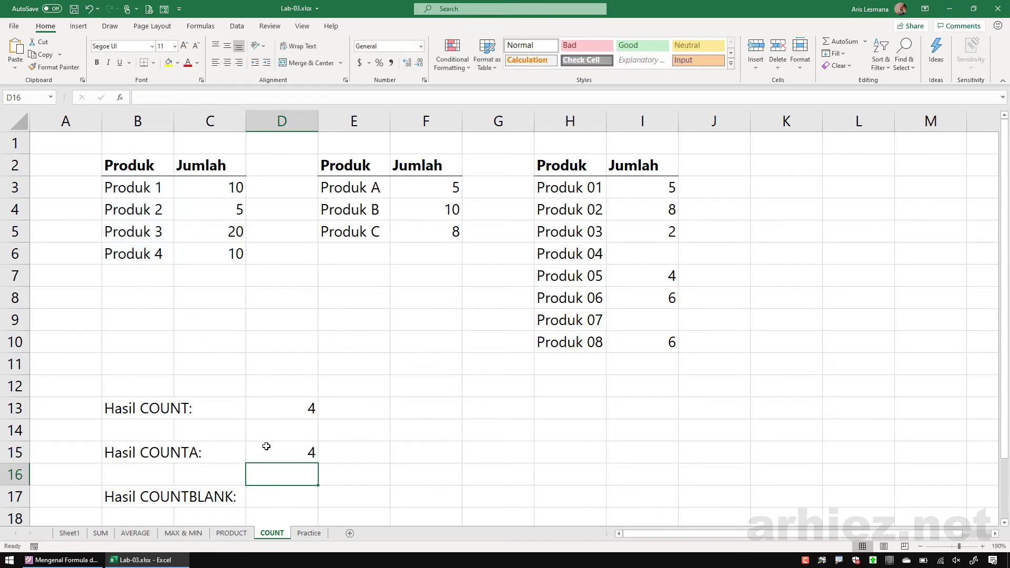
click(286, 454)
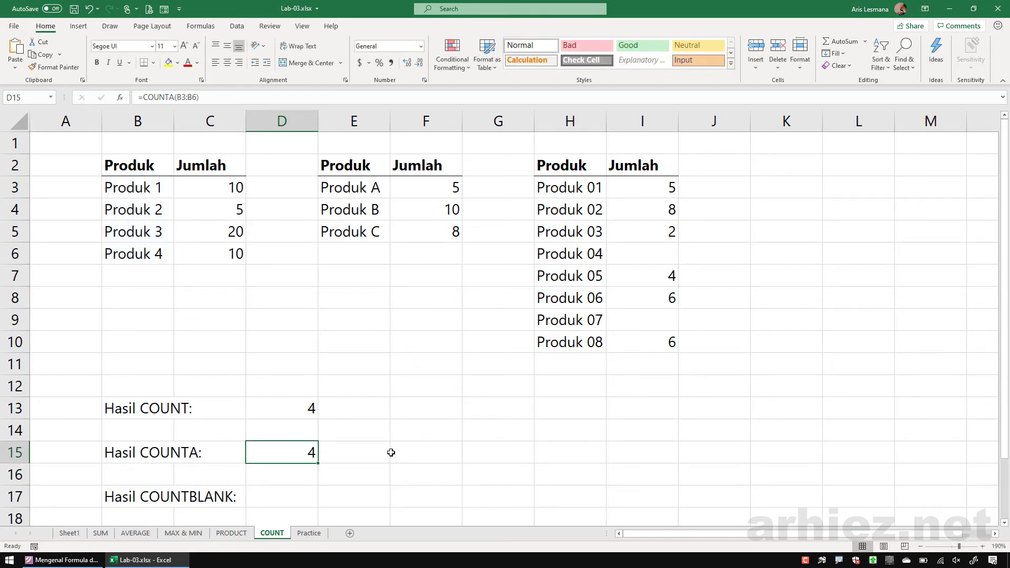
key(Delete)
Count the non-empty product names in E3:E5 with a COUNTA formula in cell D15
click(418, 343)
click(361, 186)
drag(359, 209, 354, 230)
click(397, 334)
click(286, 453)
text(=counta)
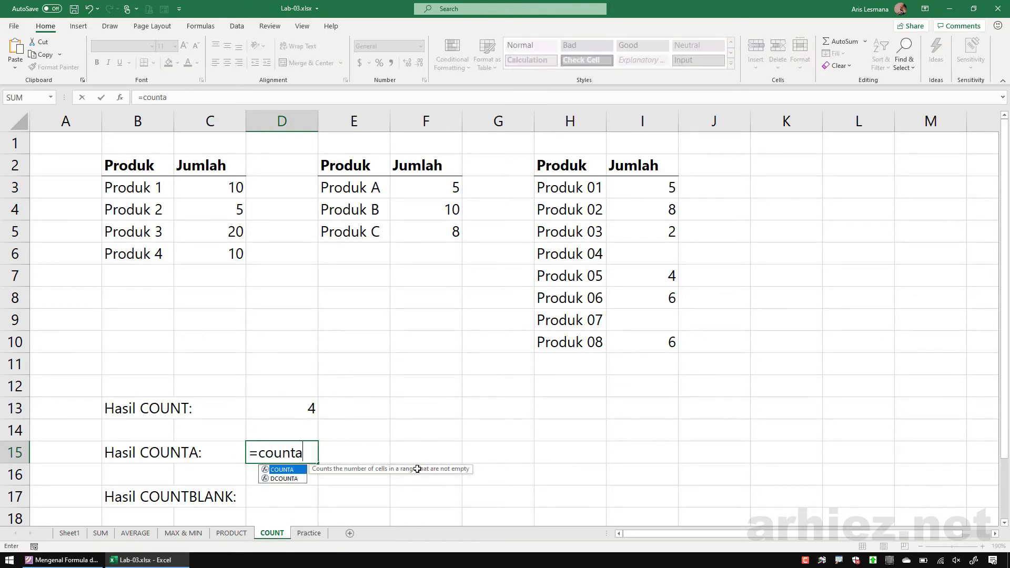
text(()
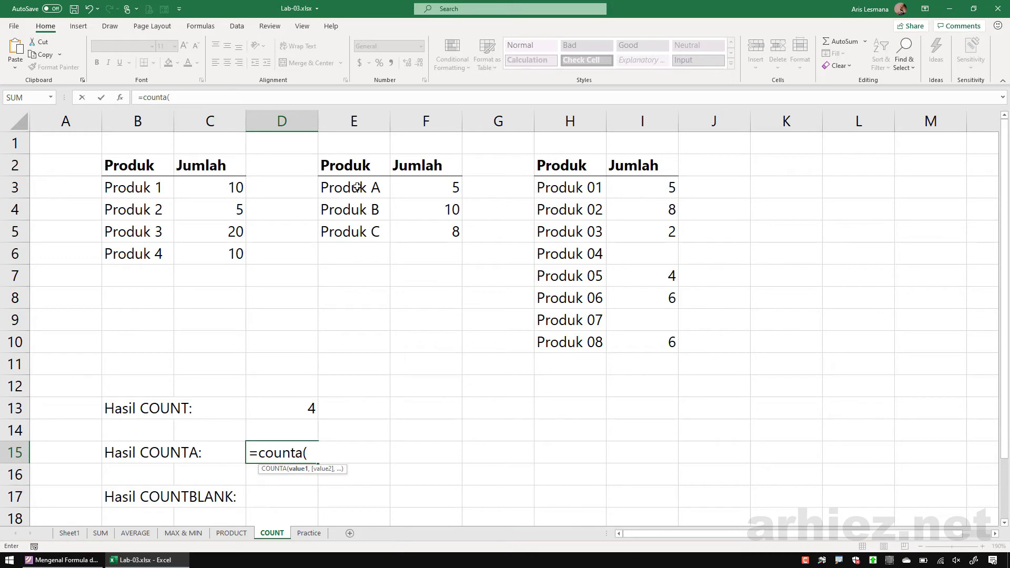
drag(357, 188, 358, 234)
text())
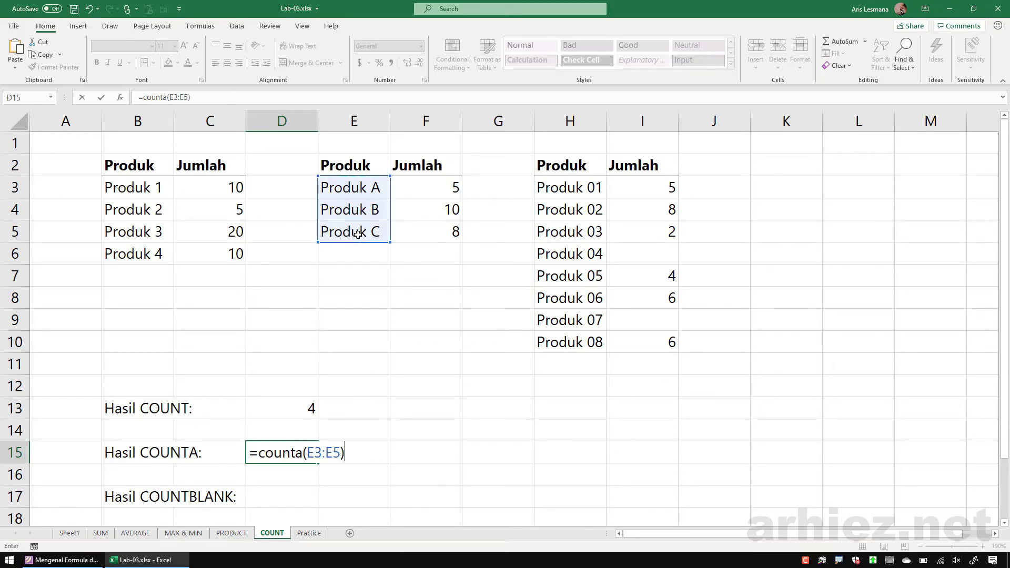
key(Return)
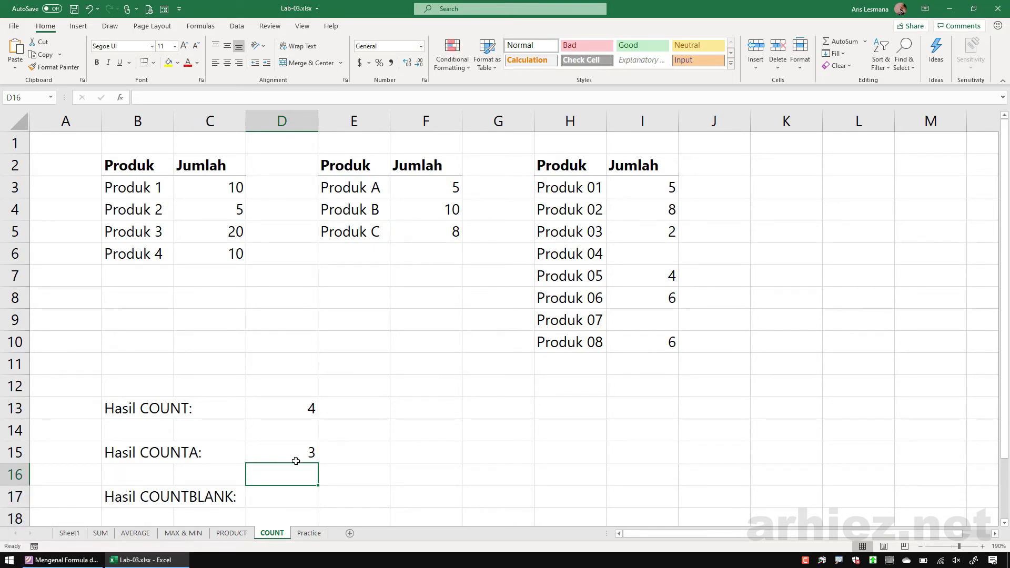
Review the COUNTBLANK definition in the Foxit Phantom slides, and examine the empty Jumlah cells of the H2:I10 table in Excel
click(61, 560)
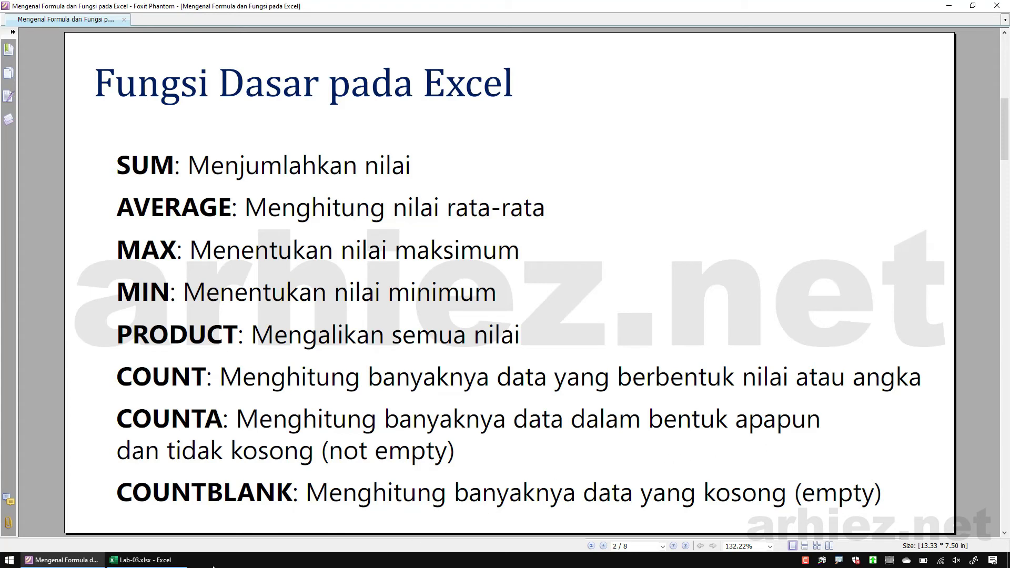
click(160, 563)
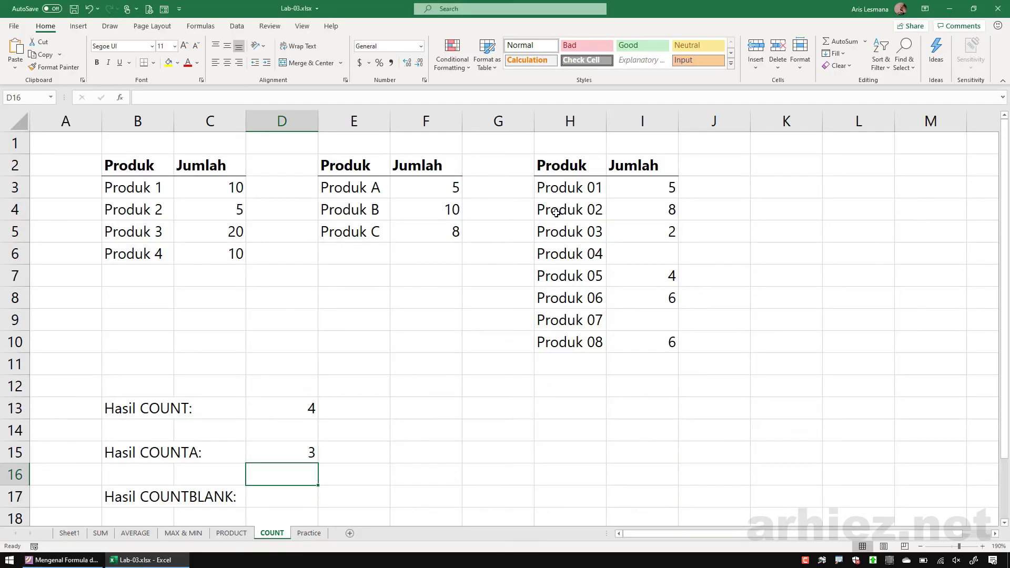
drag(566, 166, 662, 337)
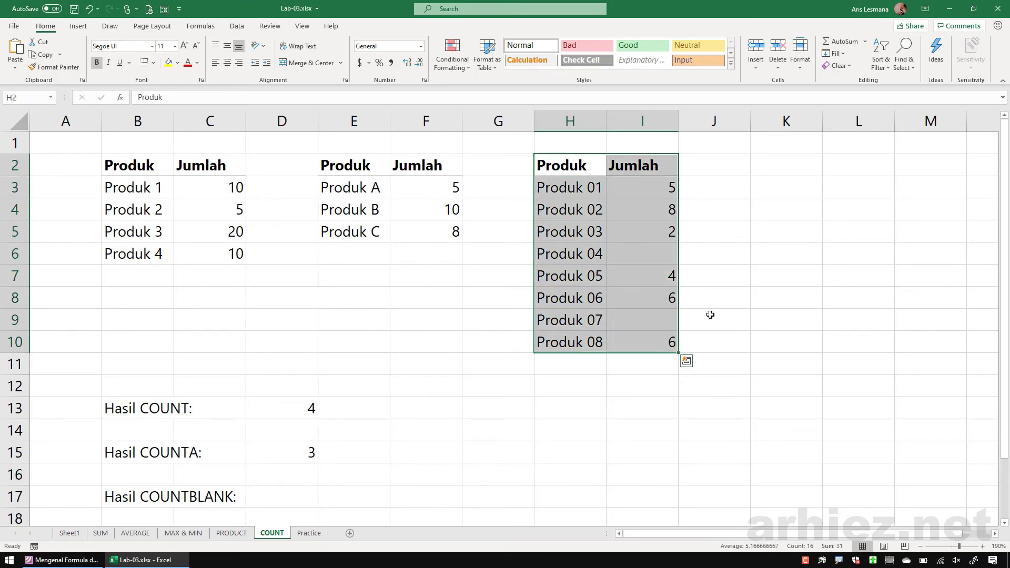
click(639, 257)
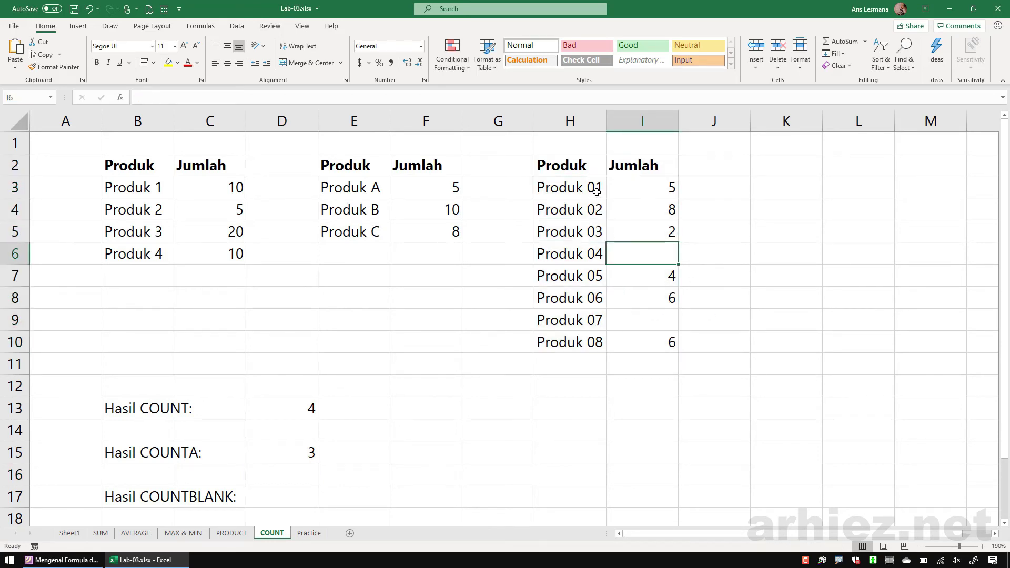
click(645, 192)
drag(645, 192, 647, 339)
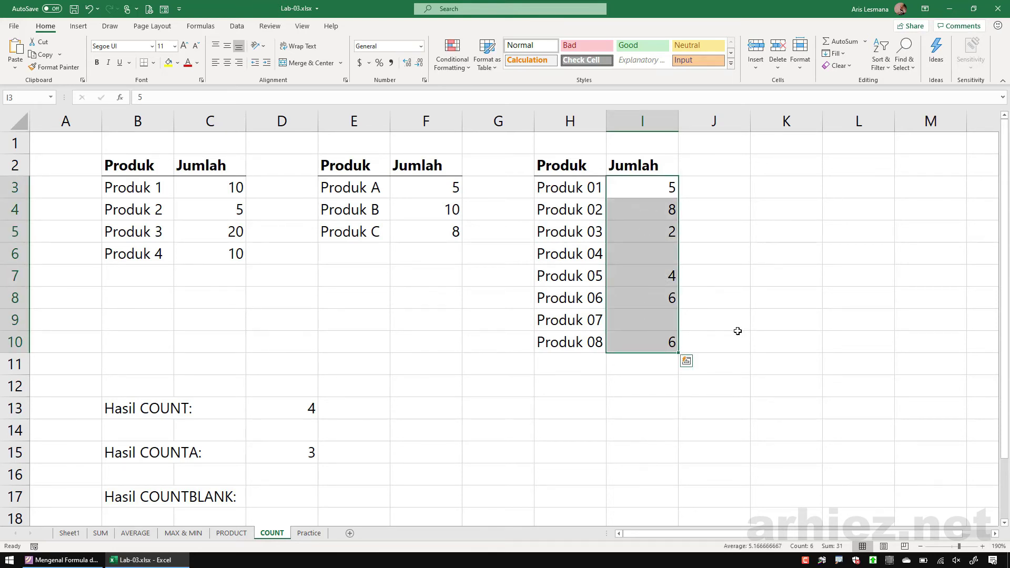
click(646, 255)
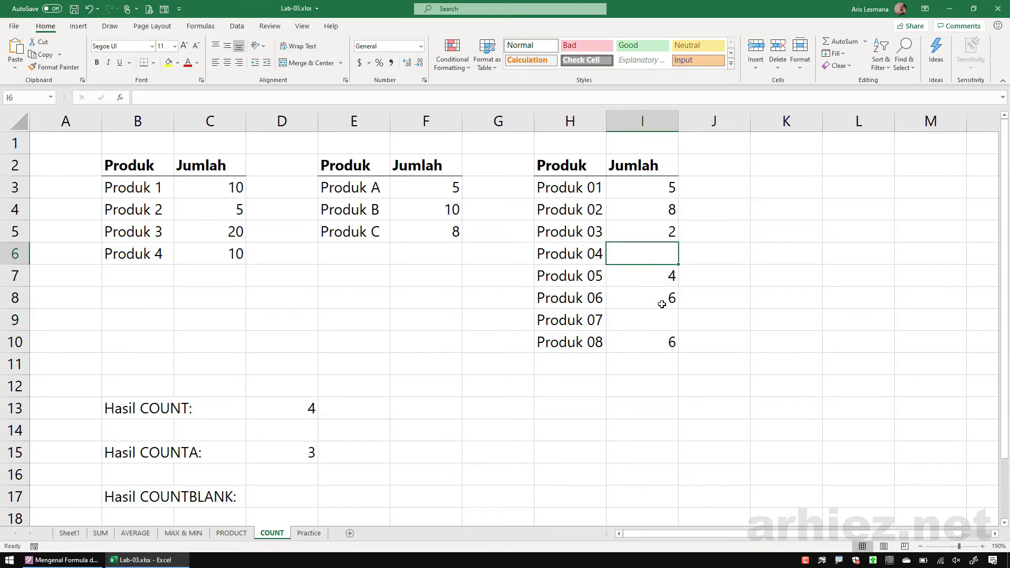
click(657, 321)
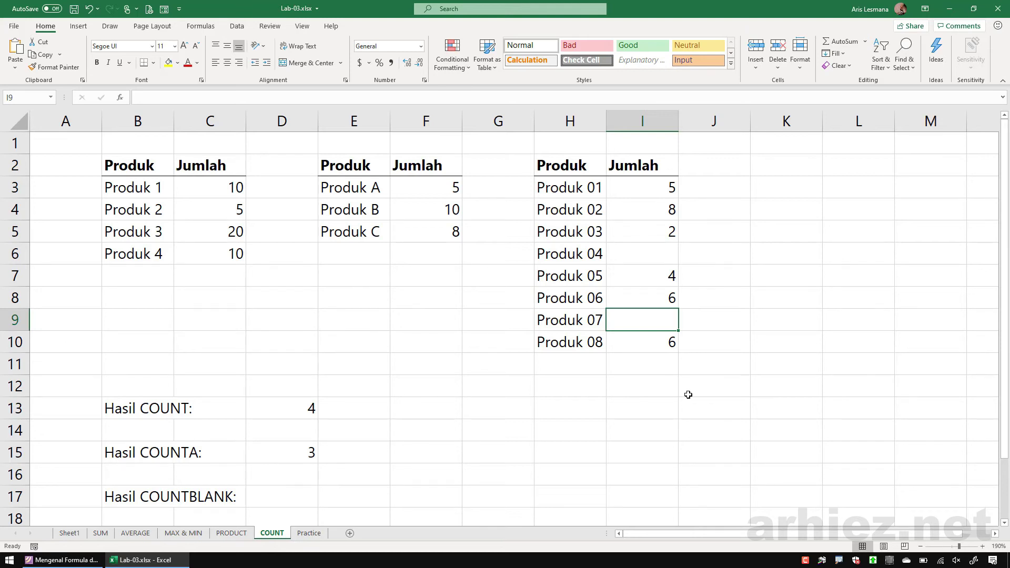
Read the COUNTBLANK syntax slide in Foxit Phantom, and return to the Excel workbook
click(65, 561)
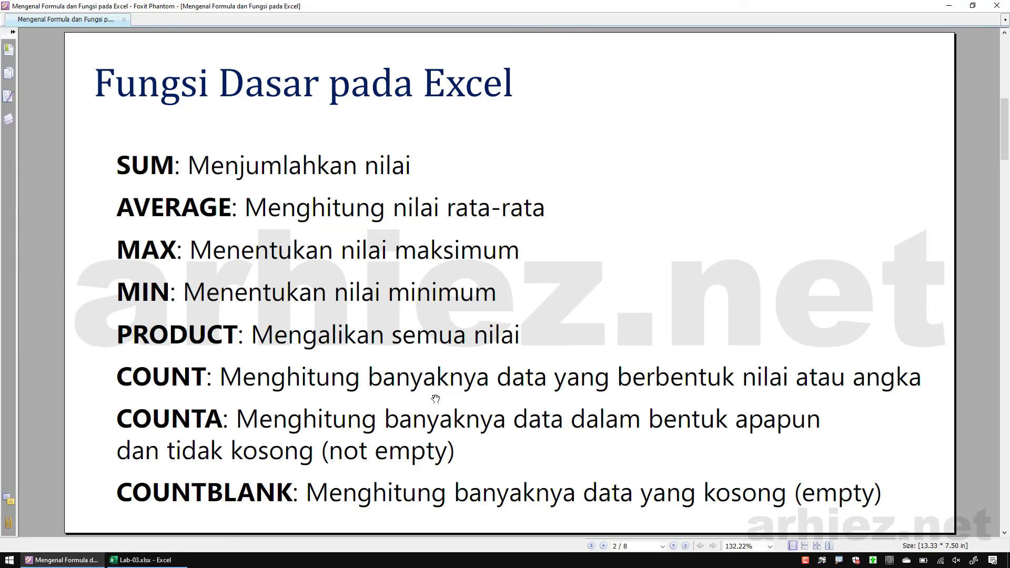
scroll(447, 391, down, 2)
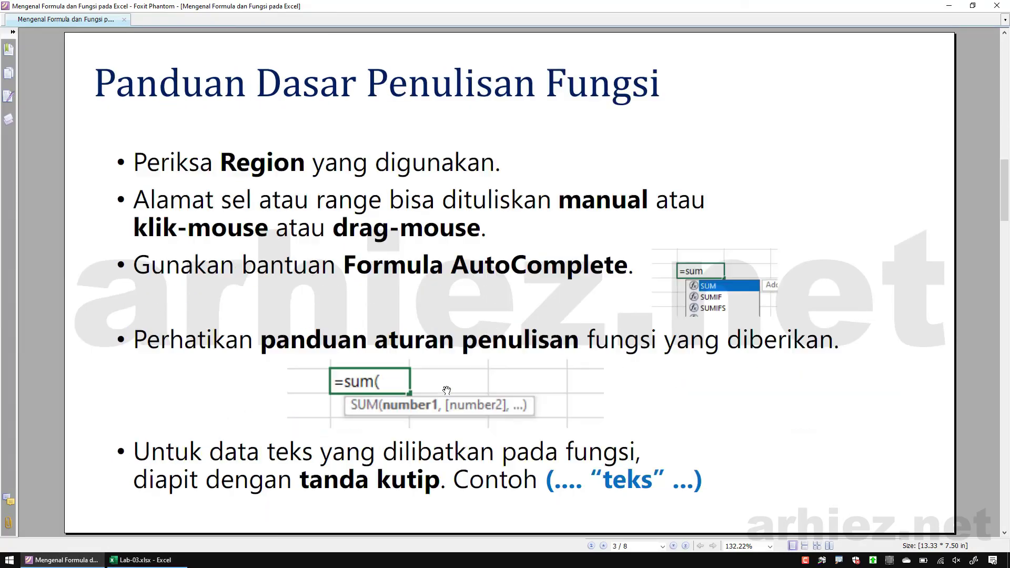
scroll(446, 390, down, 1)
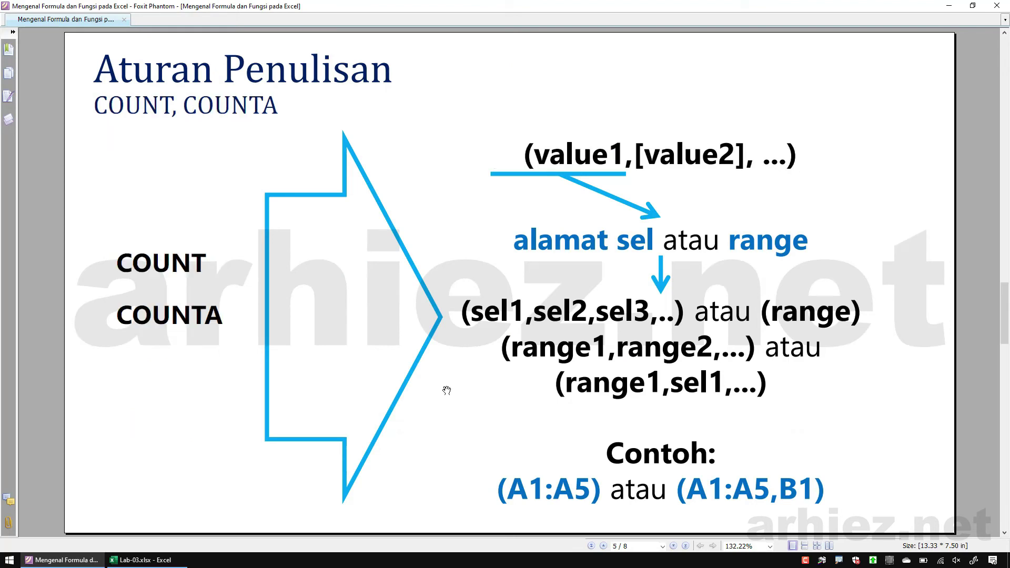
scroll(447, 390, down, 1)
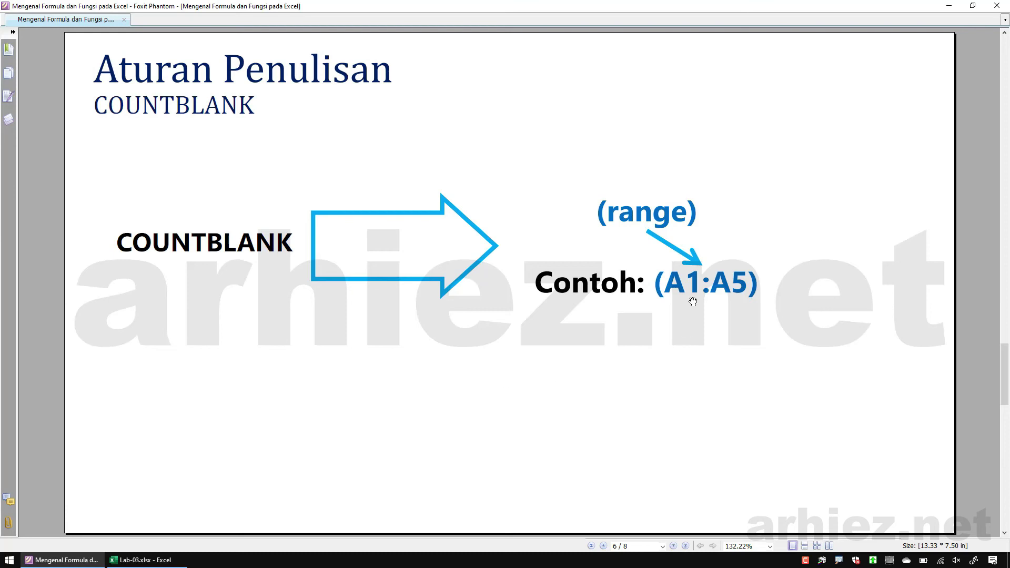
click(158, 562)
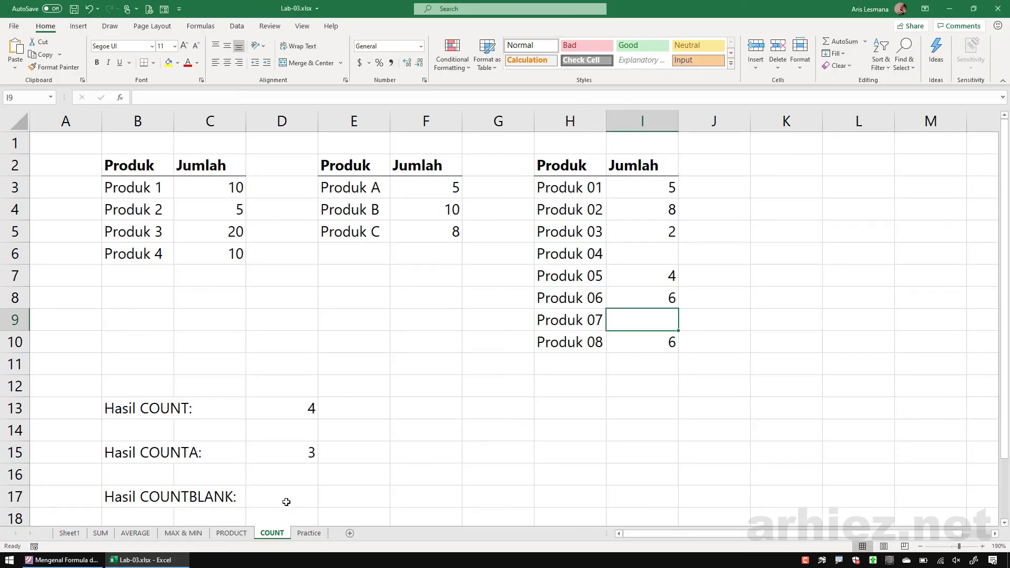
Try a COUNTBLANK formula on the Jumlah range I3:I10 in cell D17, and clear the cell
drag(630, 183, 618, 352)
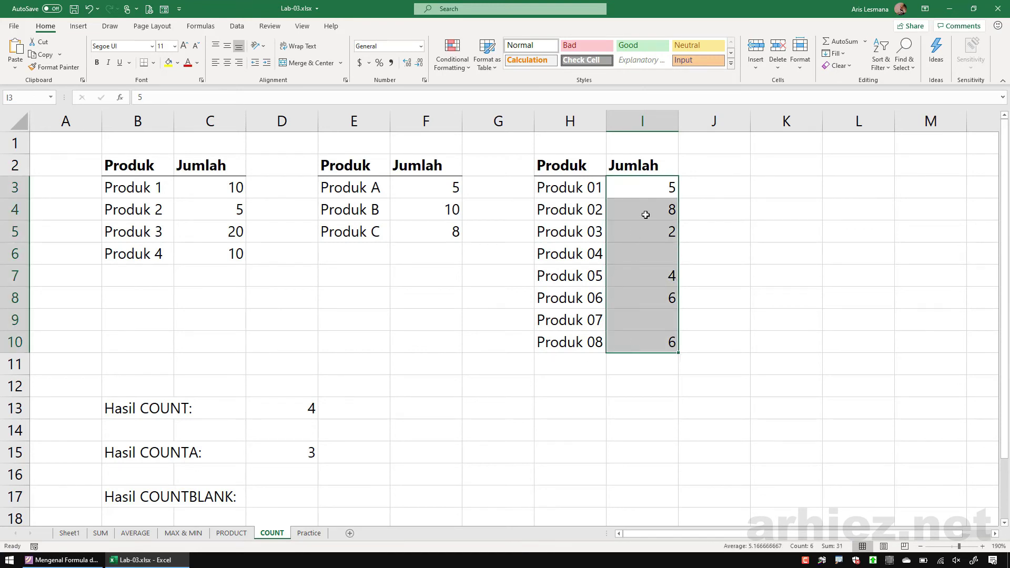
click(445, 416)
click(284, 497)
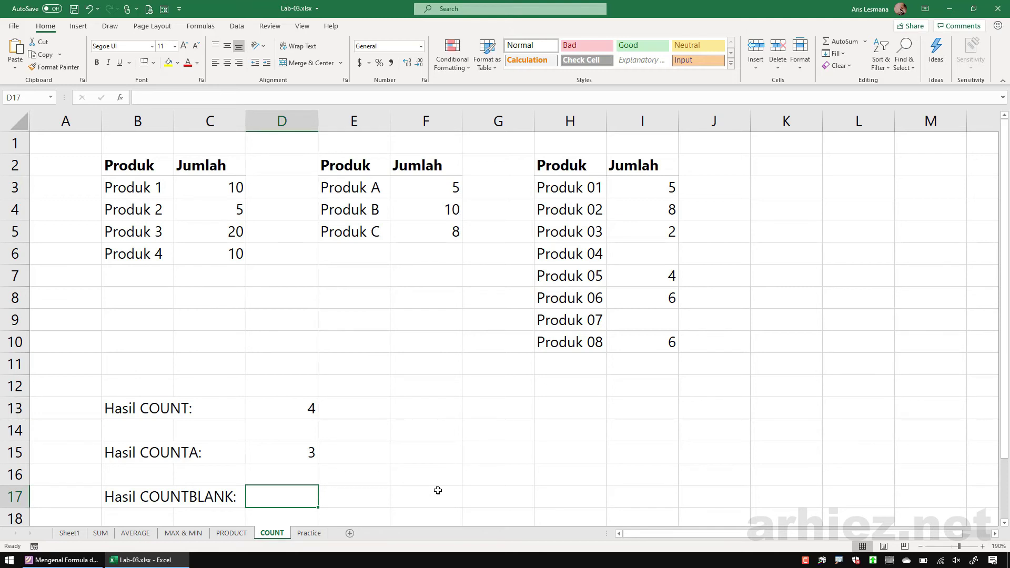
text(=c)
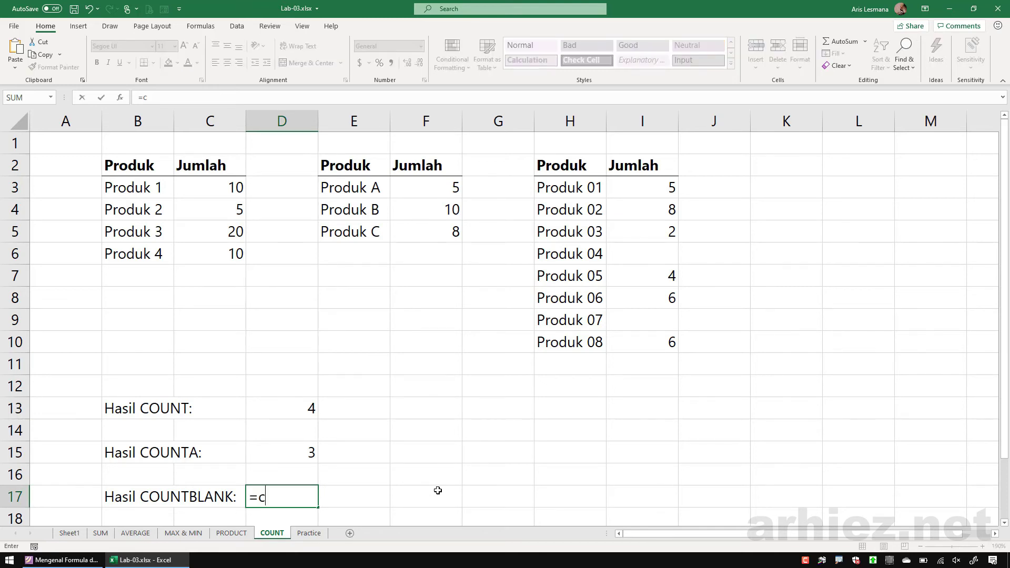
text(ountblank)
key(Tab)
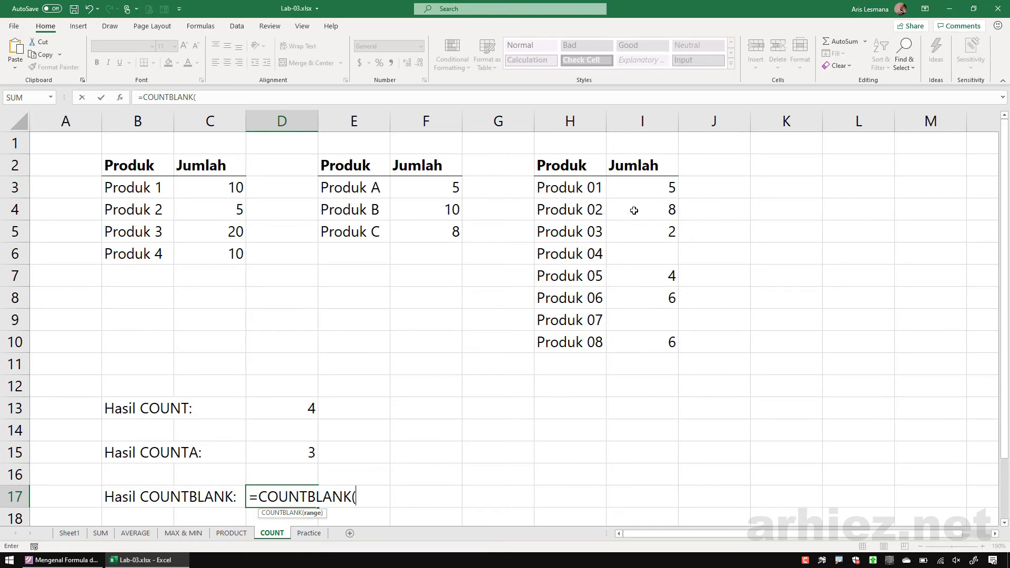
drag(640, 188, 641, 344)
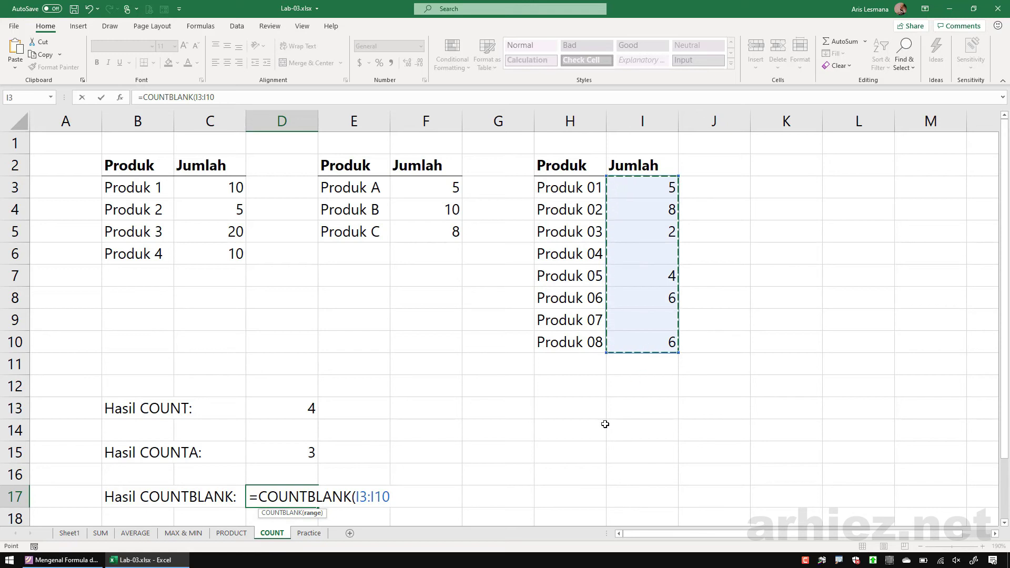
text())
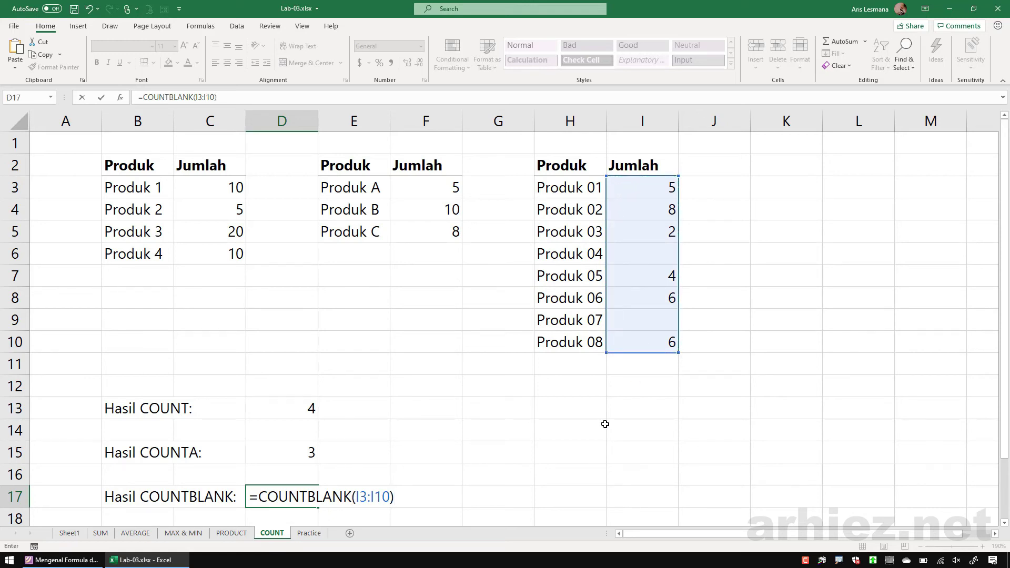
key(Return)
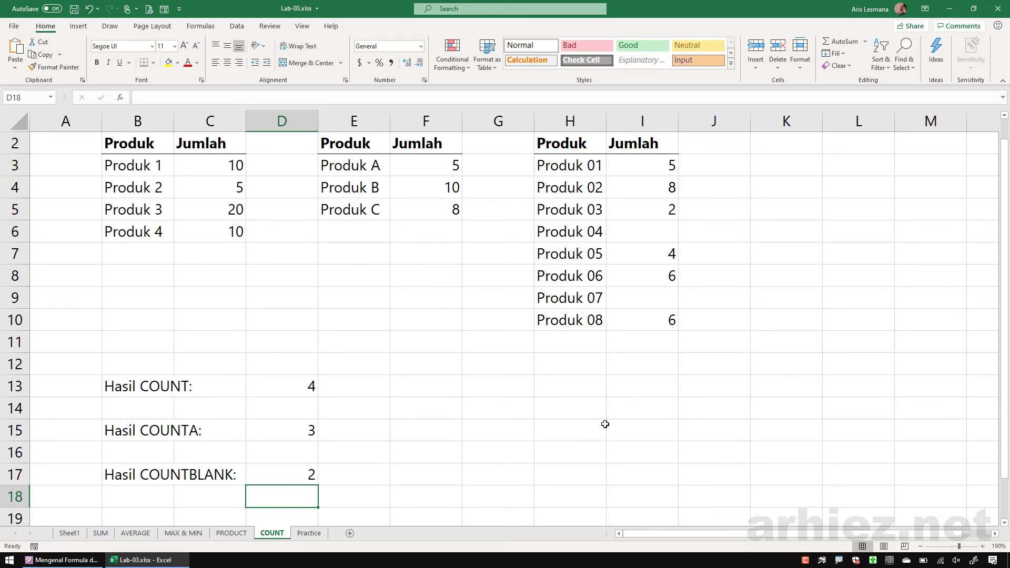
scroll(525, 427, up, 1)
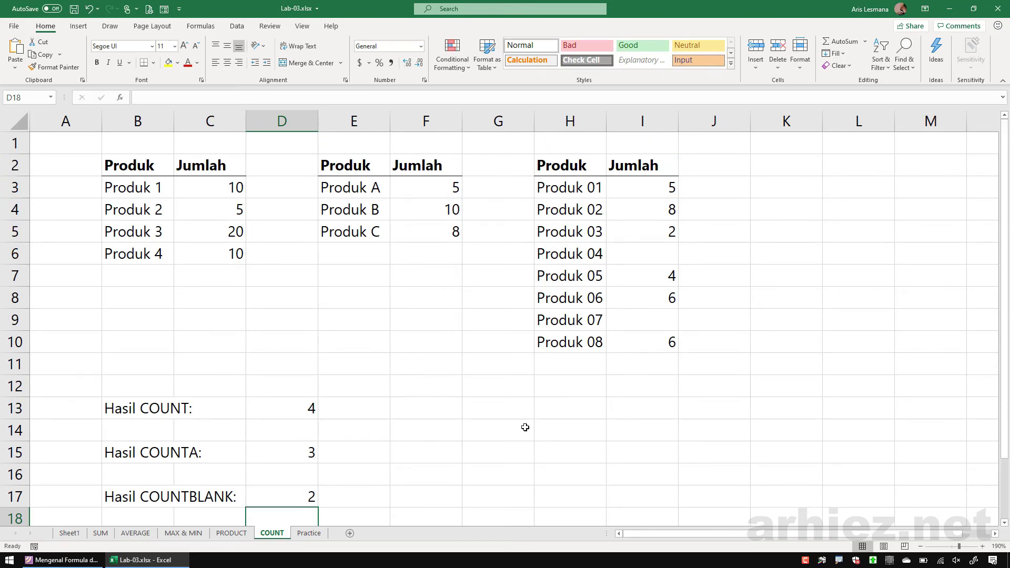
click(293, 496)
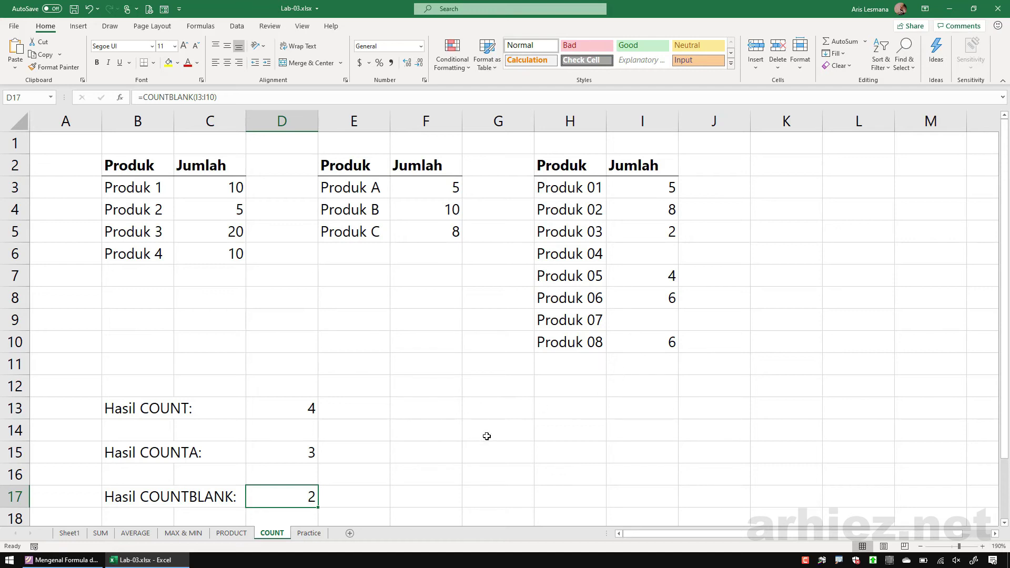
key(Delete)
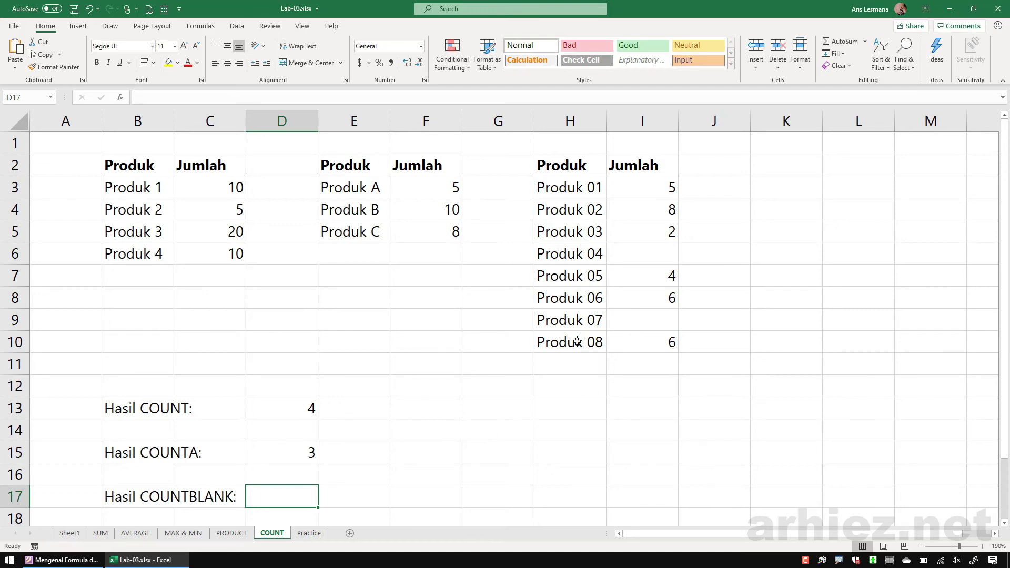
Count the blank cells in the product names range H3:H10 with a COUNTBLANK formula in cell D17
drag(570, 189, 574, 339)
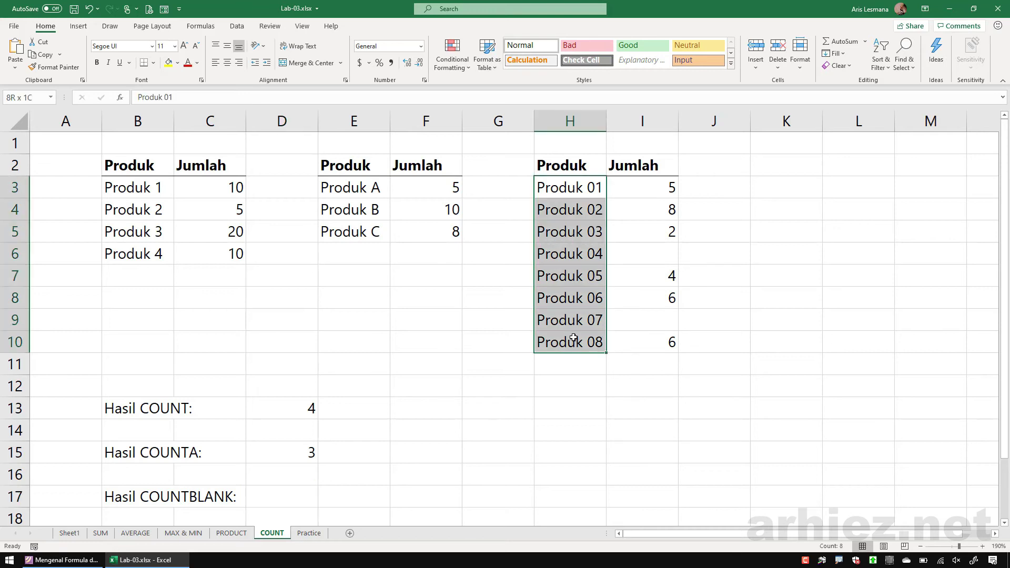
click(438, 401)
click(275, 496)
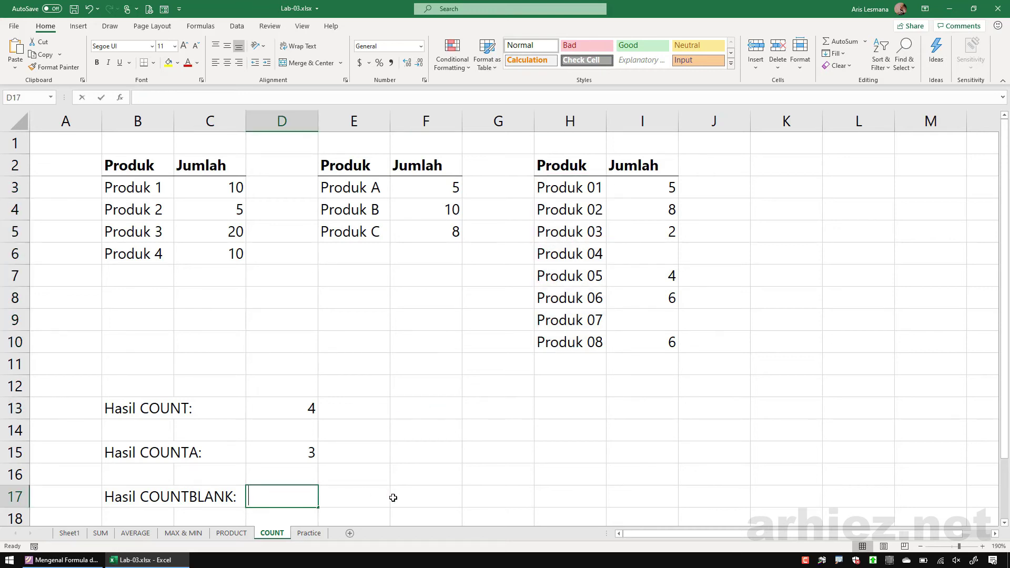
text(=count)
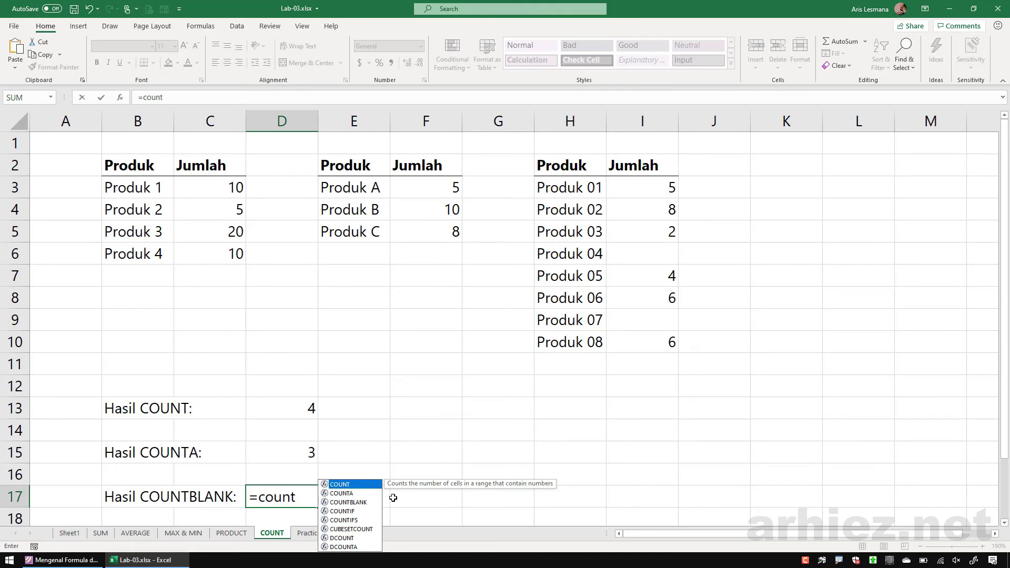
key(Down)
key(Down)
key(Tab)
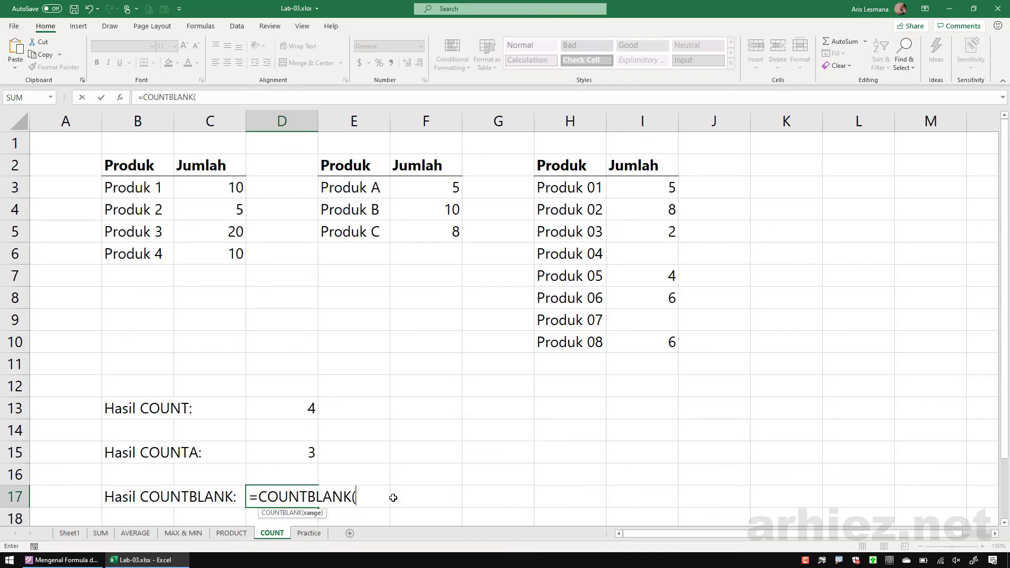
drag(574, 188, 570, 340)
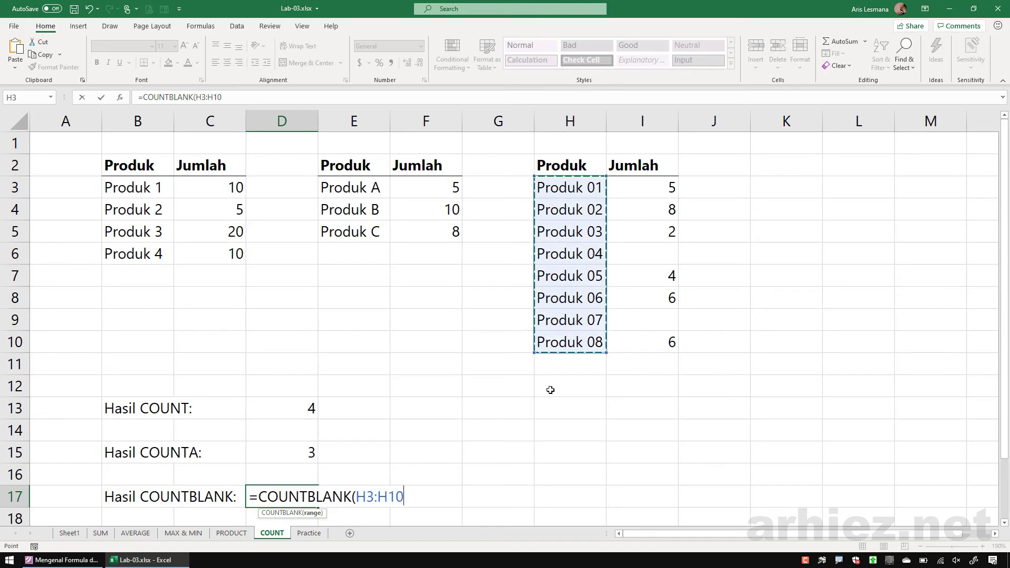
text())
key(Return)
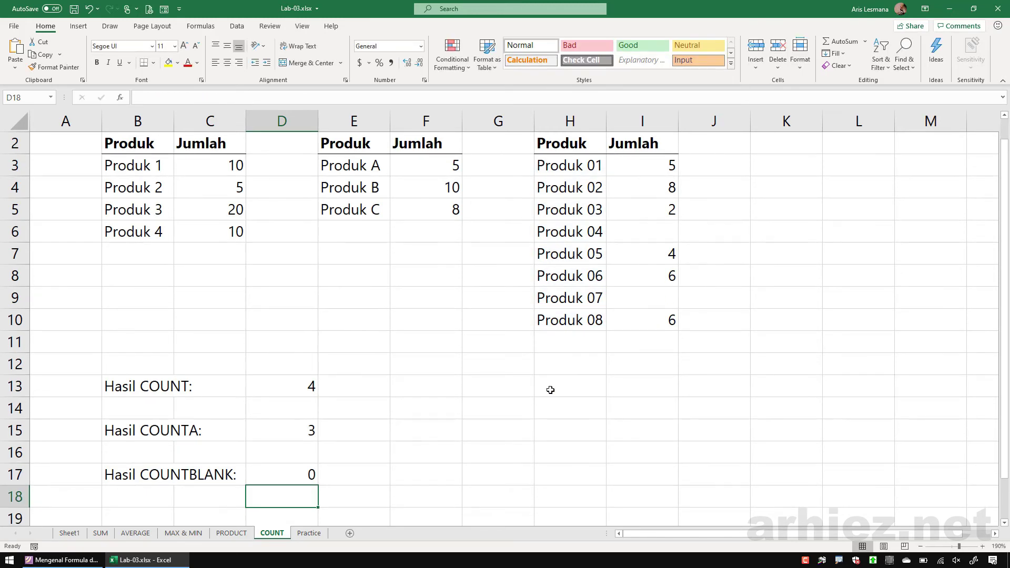
click(300, 470)
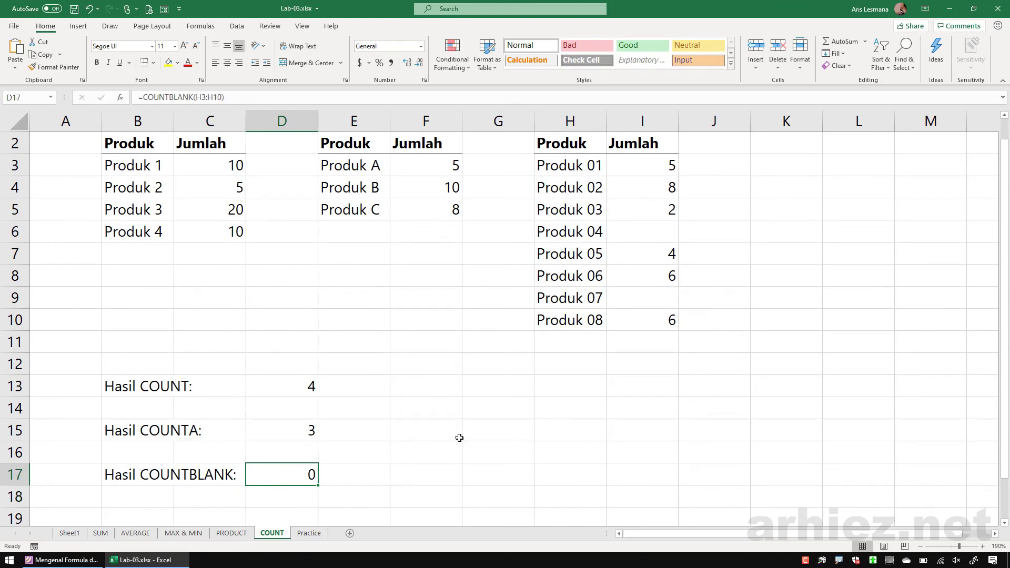
Clear the product names Produk 02, Produk 07 and Produk 04 in H4, H9 and H6 to test the COUNTBLANK formula
click(569, 165)
drag(569, 164, 569, 318)
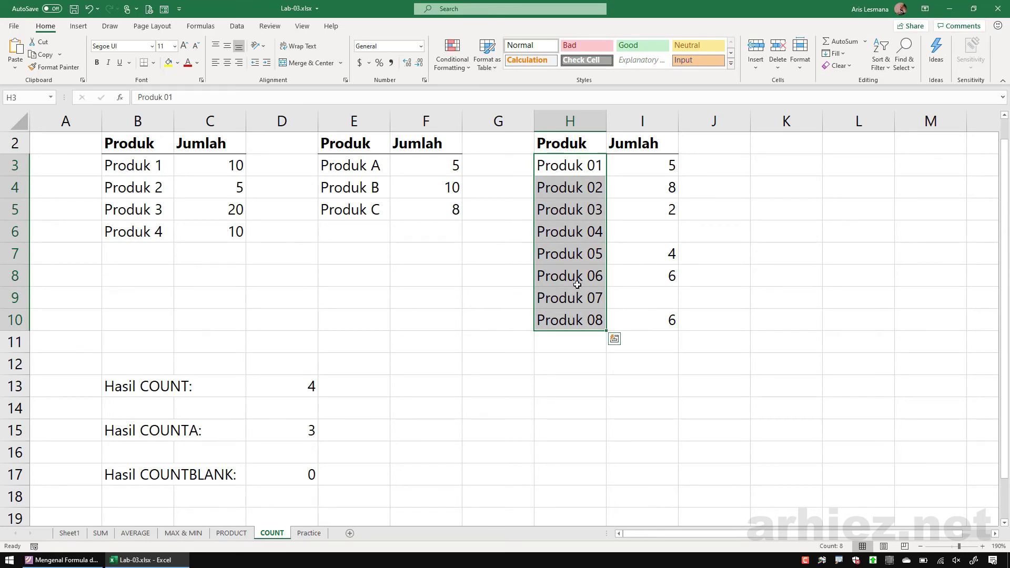
click(581, 187)
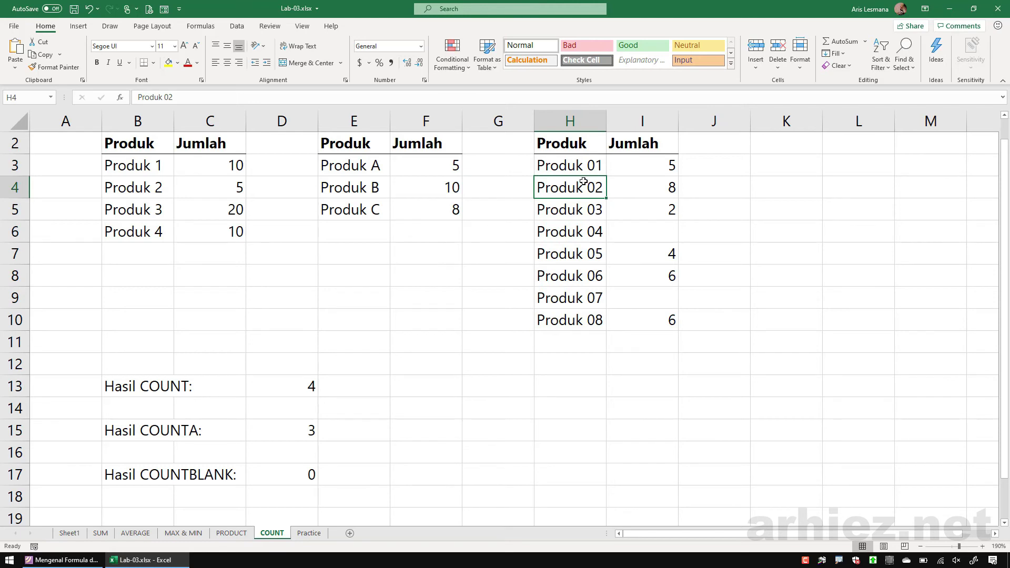
key(Delete)
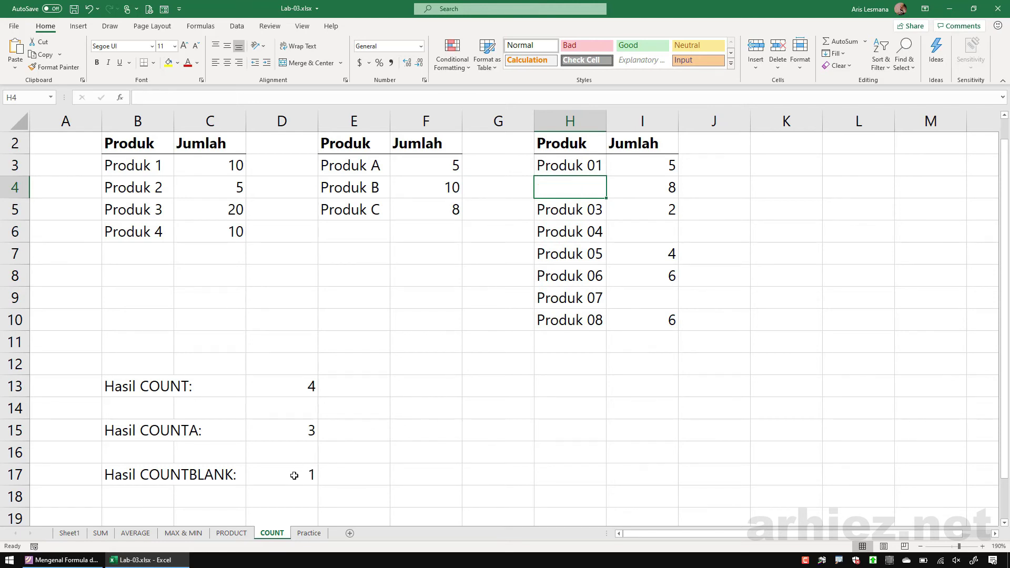
click(573, 302)
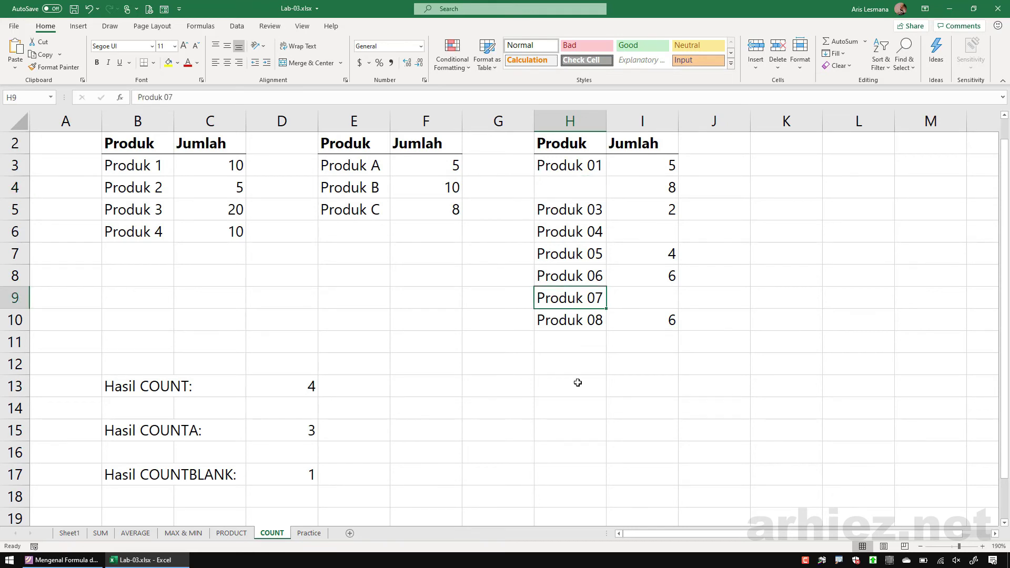
key(Delete)
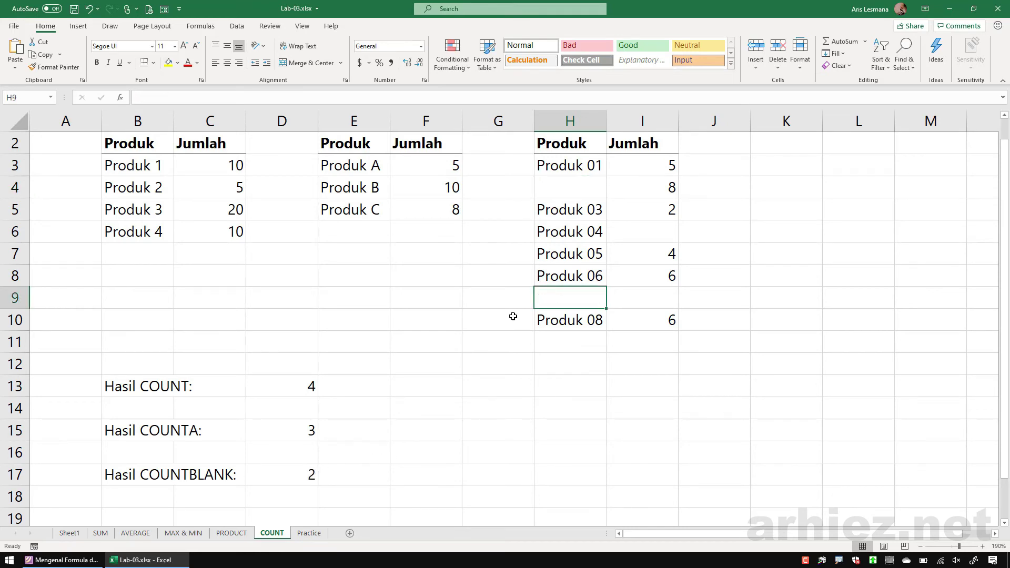
click(573, 235)
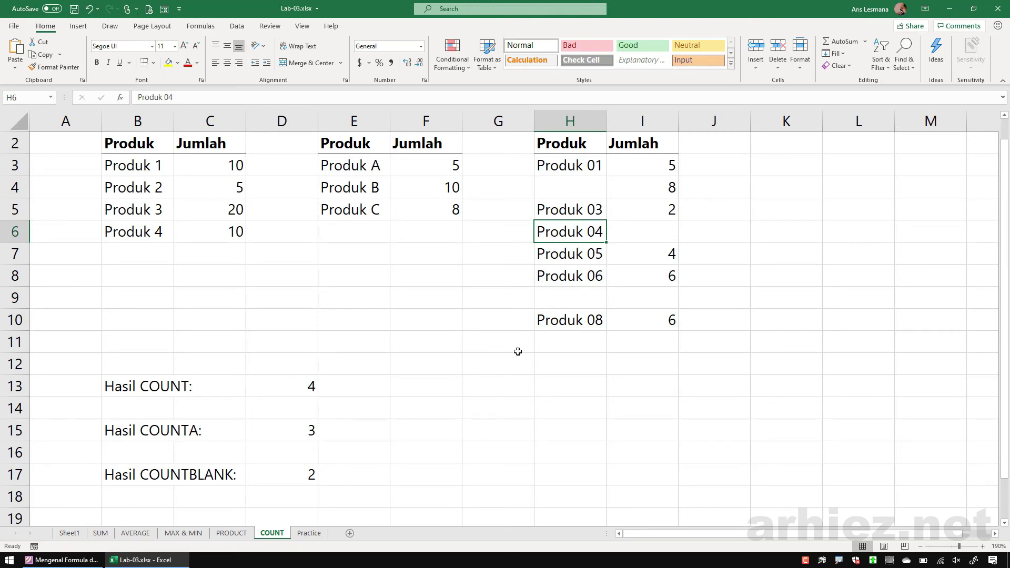
key(Delete)
click(305, 476)
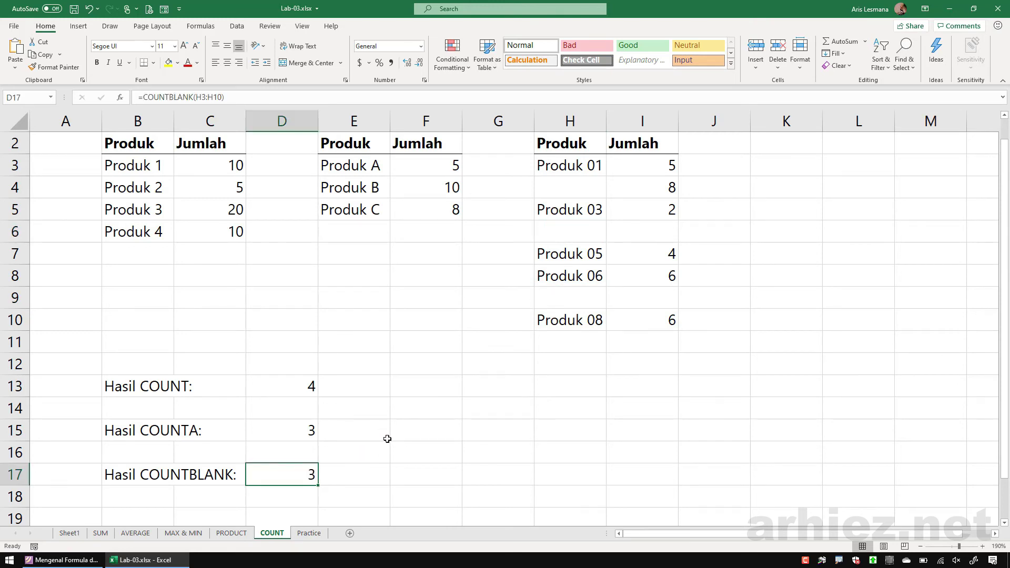
click(424, 416)
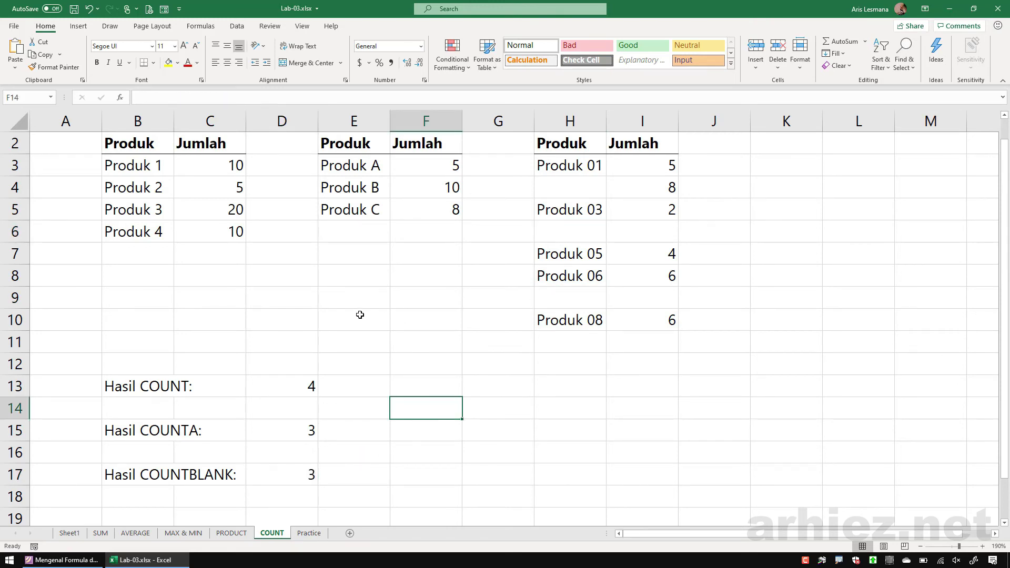
click(306, 322)
scroll(337, 337, up, 1)
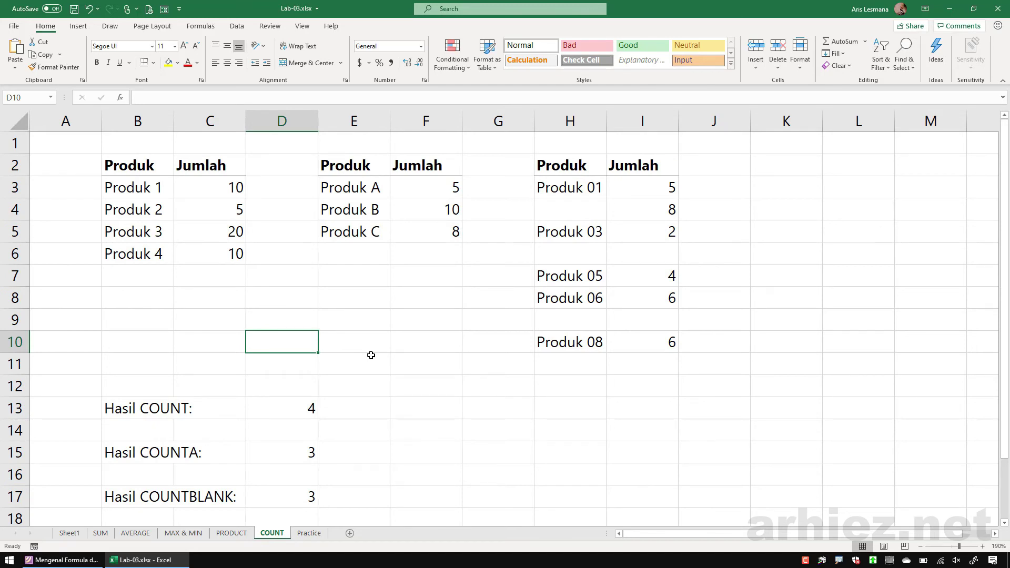
Review the basic functions list and the slides through the demo page in Foxit Phantom, and return to the Excel workbook
click(83, 559)
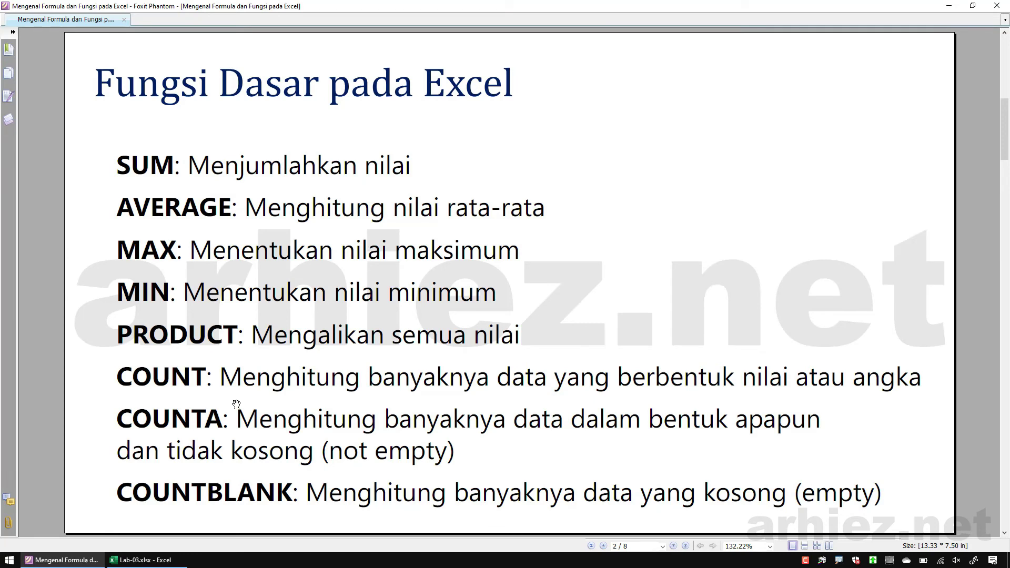
click(142, 560)
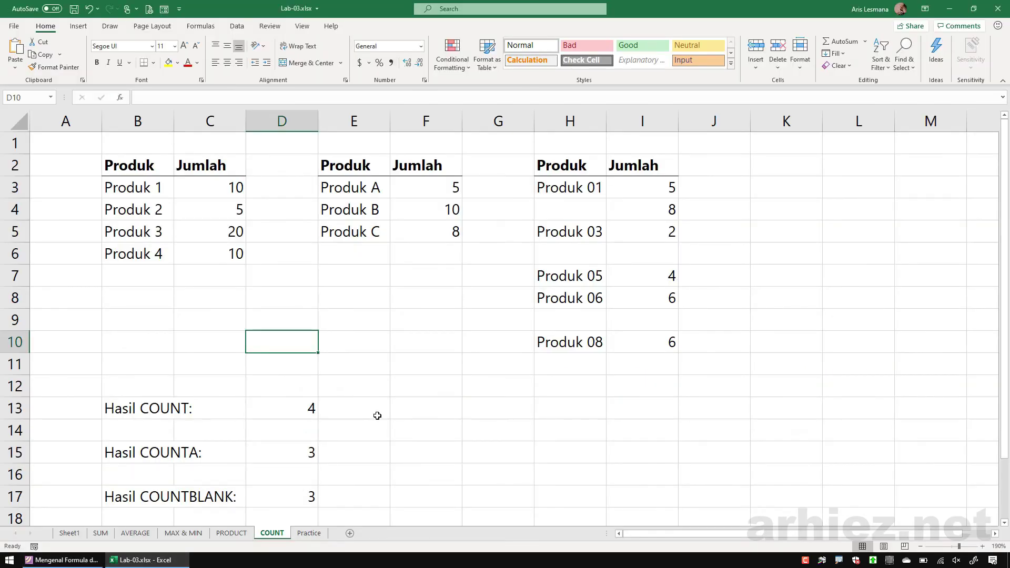
click(63, 560)
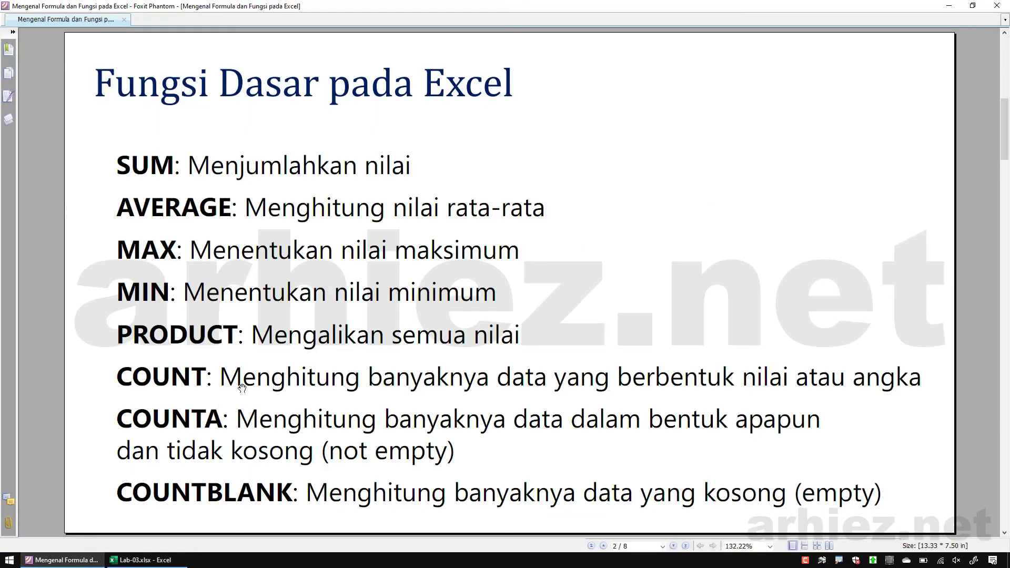
scroll(241, 387, down, 4)
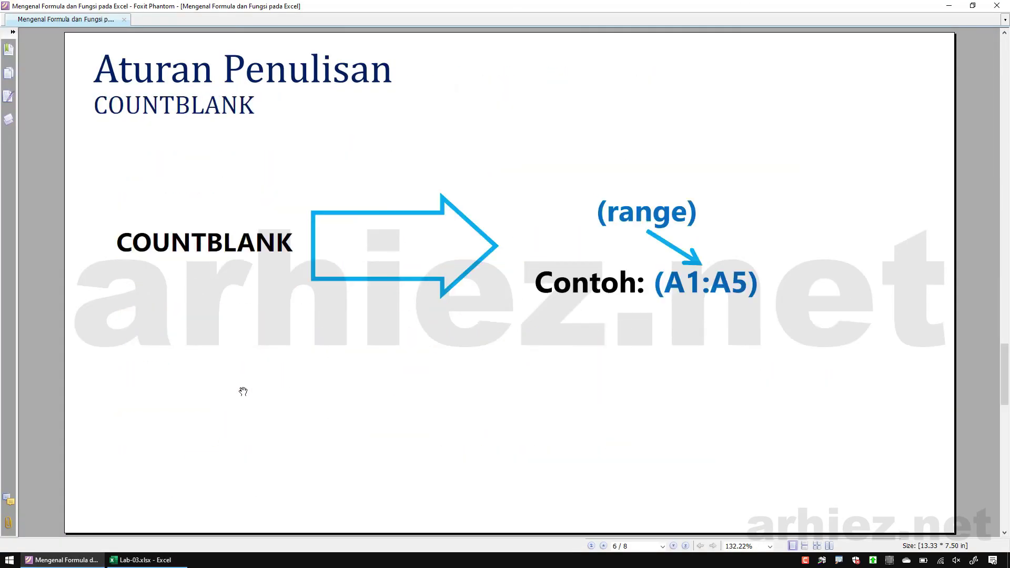
scroll(243, 392, down, 1)
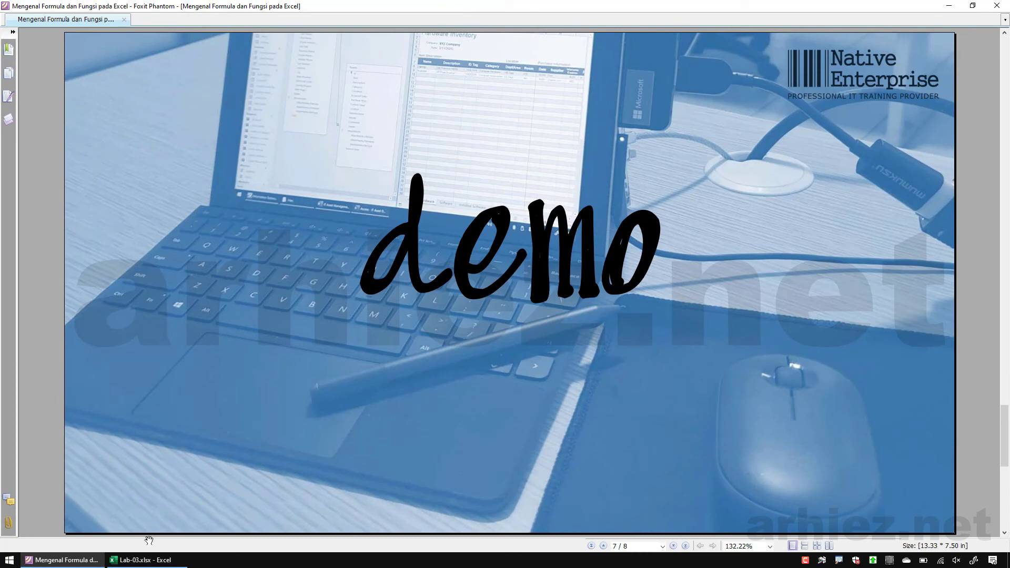
mouse_move(146, 564)
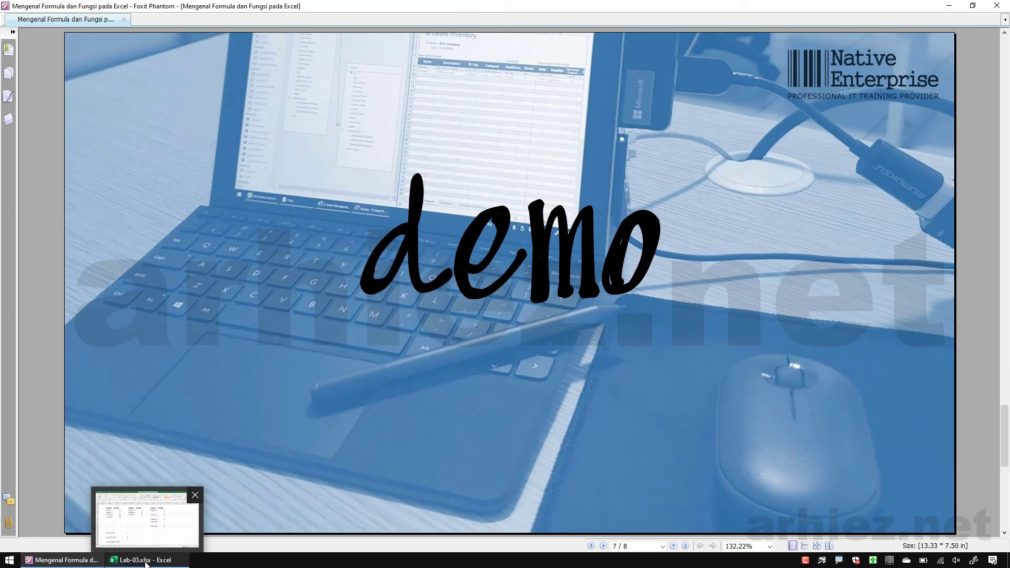
click(147, 563)
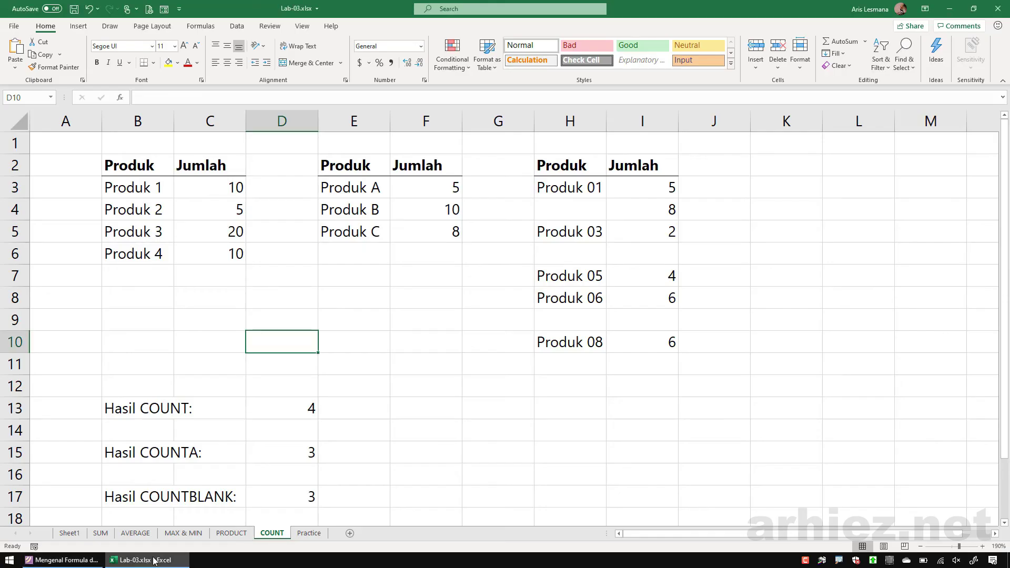
Open the Practice sheet and examine the products and their January to March sales in Tabel Penjualan
click(309, 534)
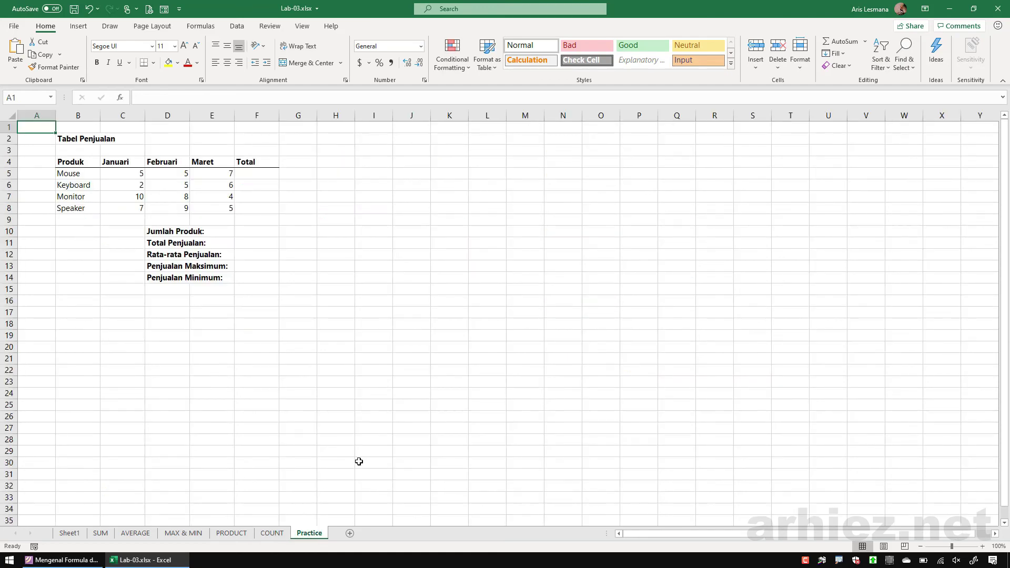
ctrl+scroll(328, 413, up, 6)
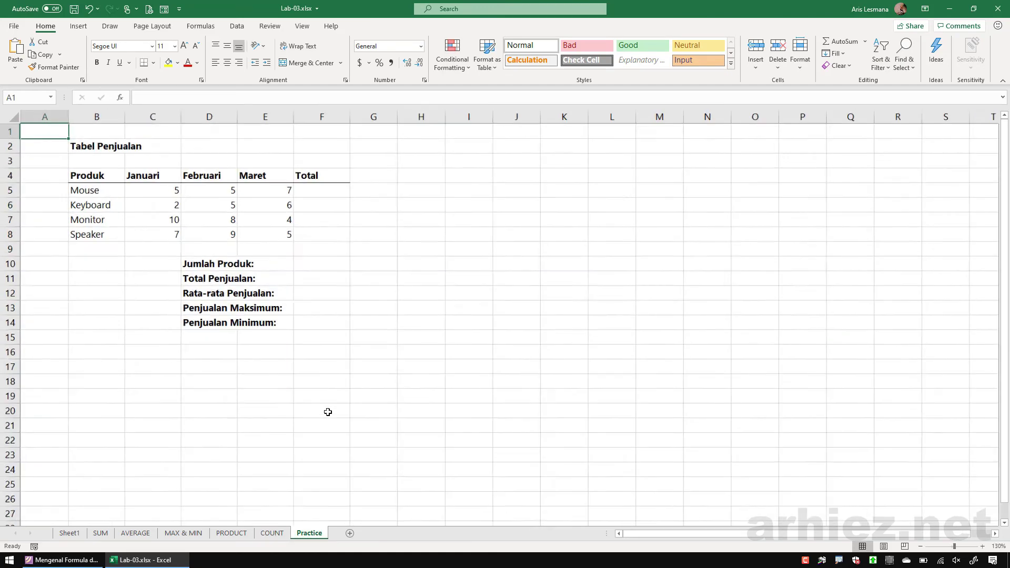
click(676, 328)
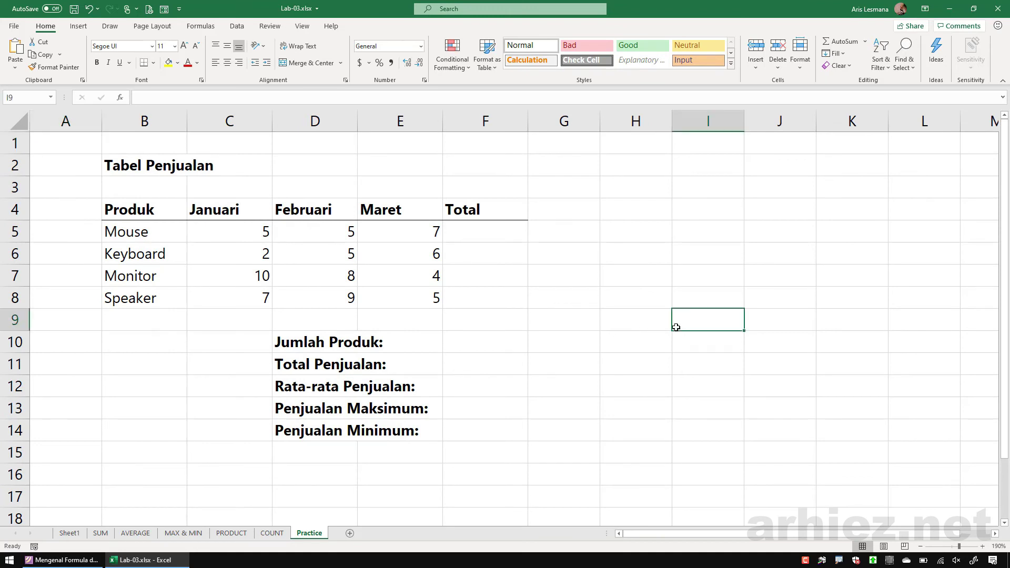
drag(143, 235, 145, 300)
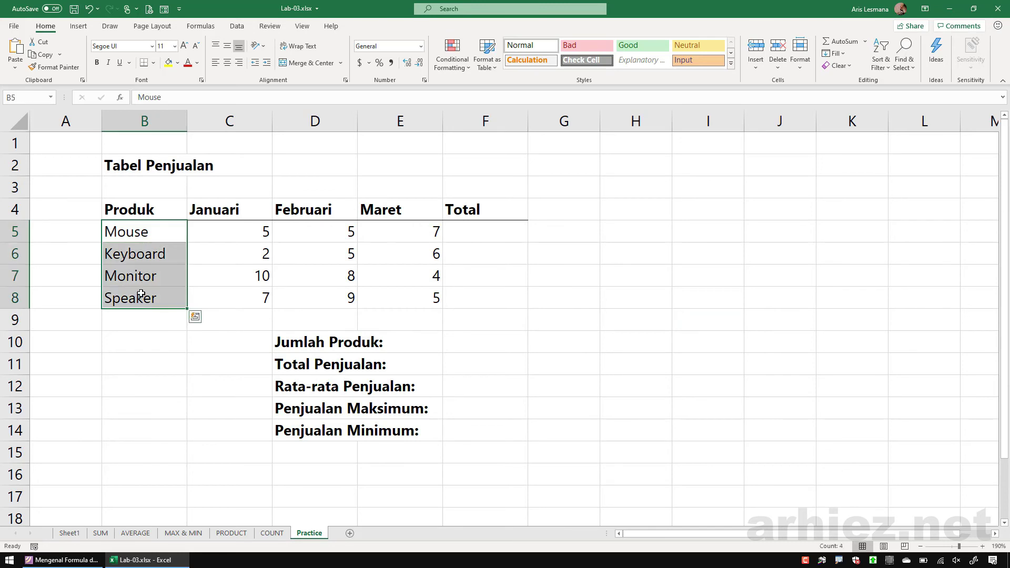
click(216, 234)
click(298, 230)
click(231, 256)
click(323, 256)
click(398, 255)
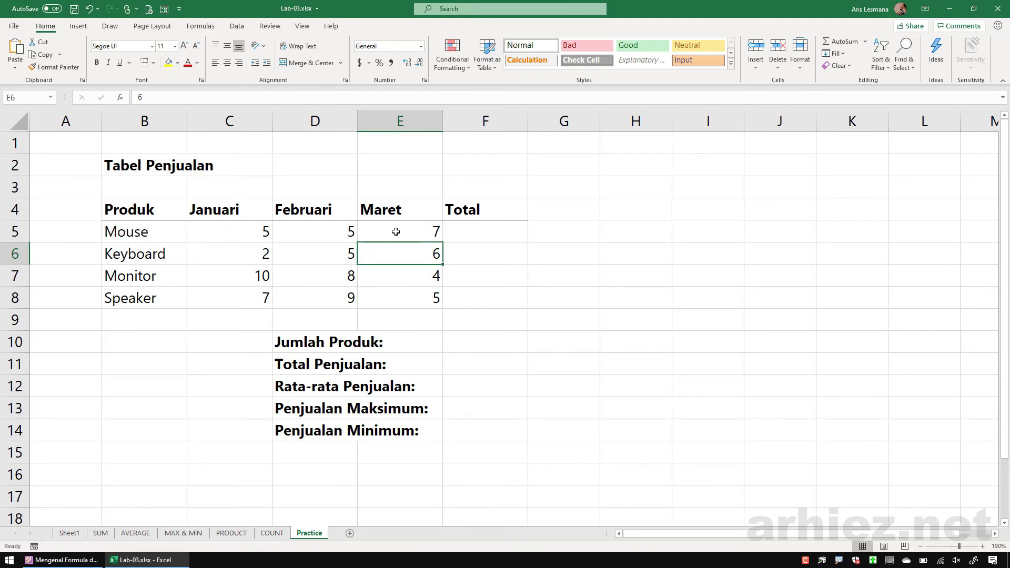
click(396, 231)
click(226, 236)
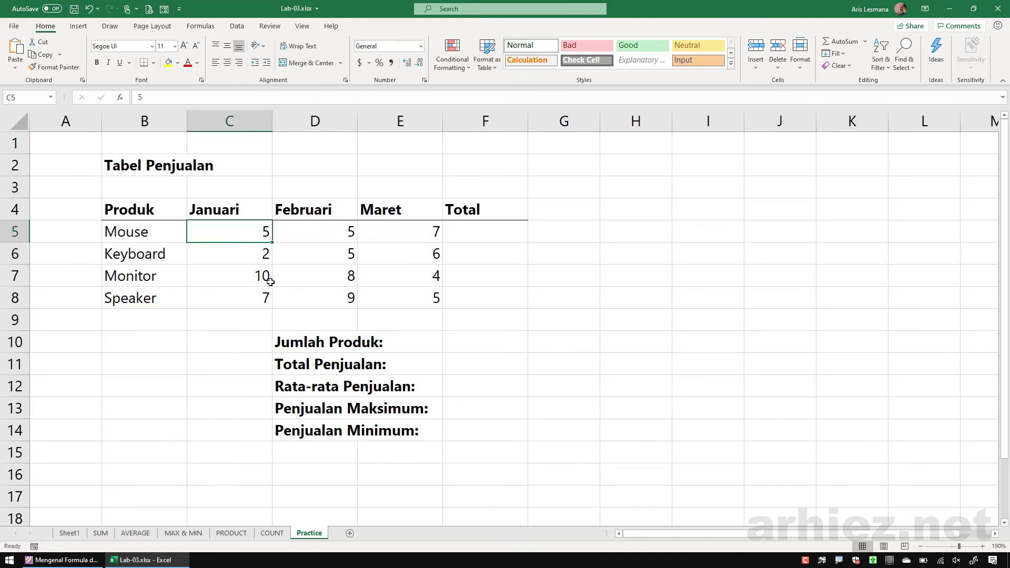
click(228, 280)
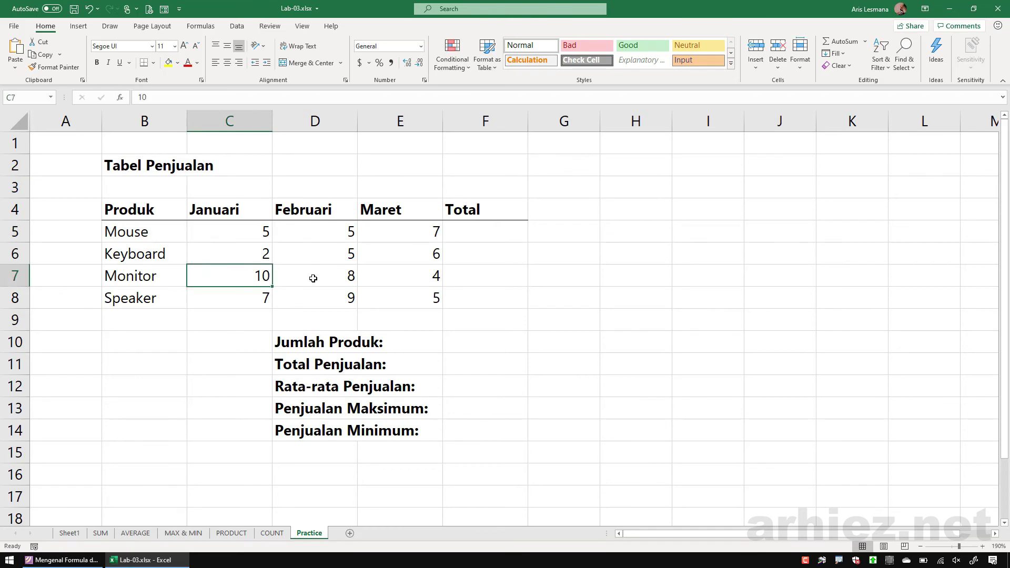
click(337, 276)
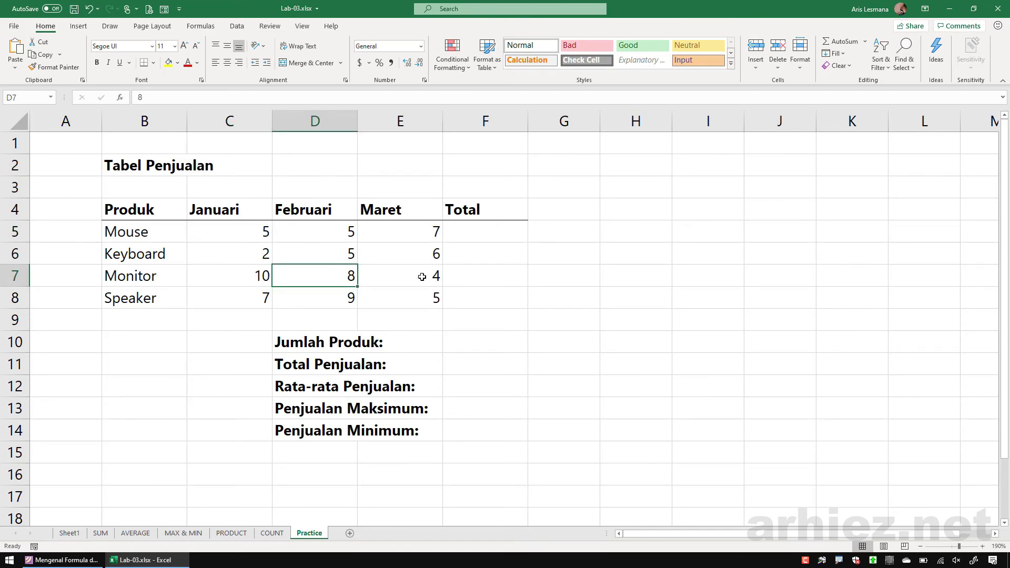
Total the January to March sales of Mouse in cell F5 with the formula =SUM(C5:E5)
click(474, 235)
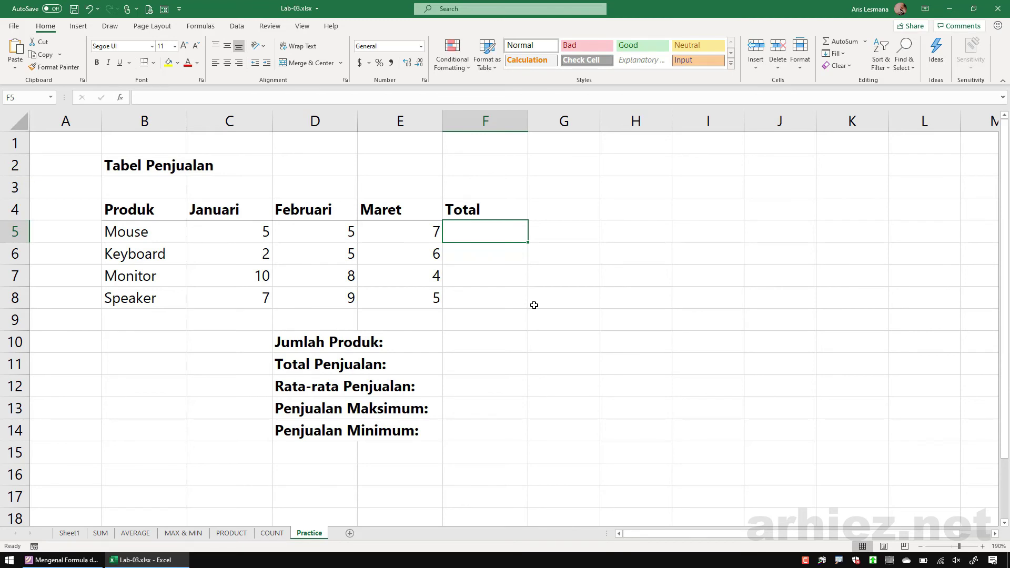
click(252, 233)
click(319, 235)
click(421, 235)
click(483, 235)
text(=s)
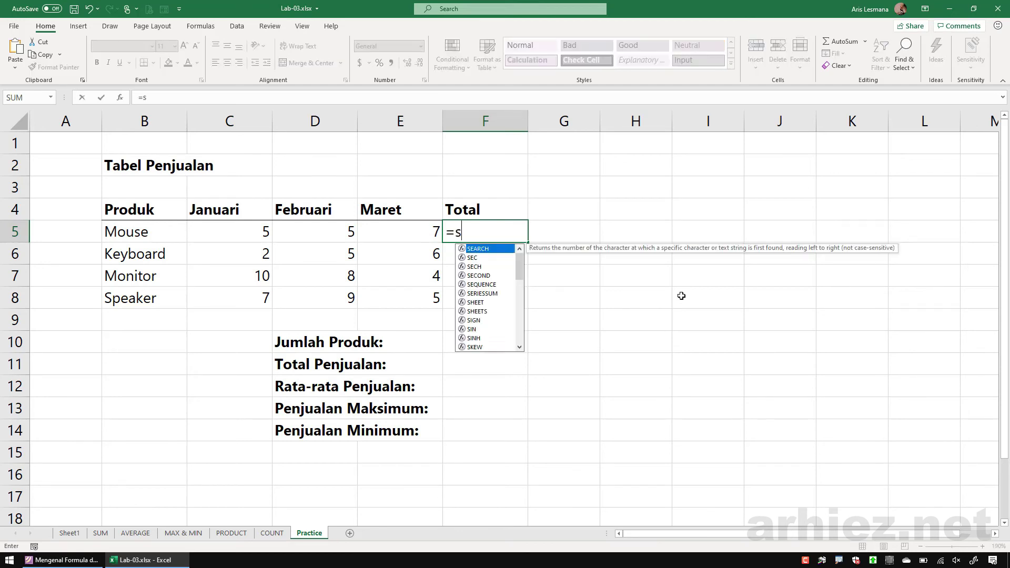
text(um()
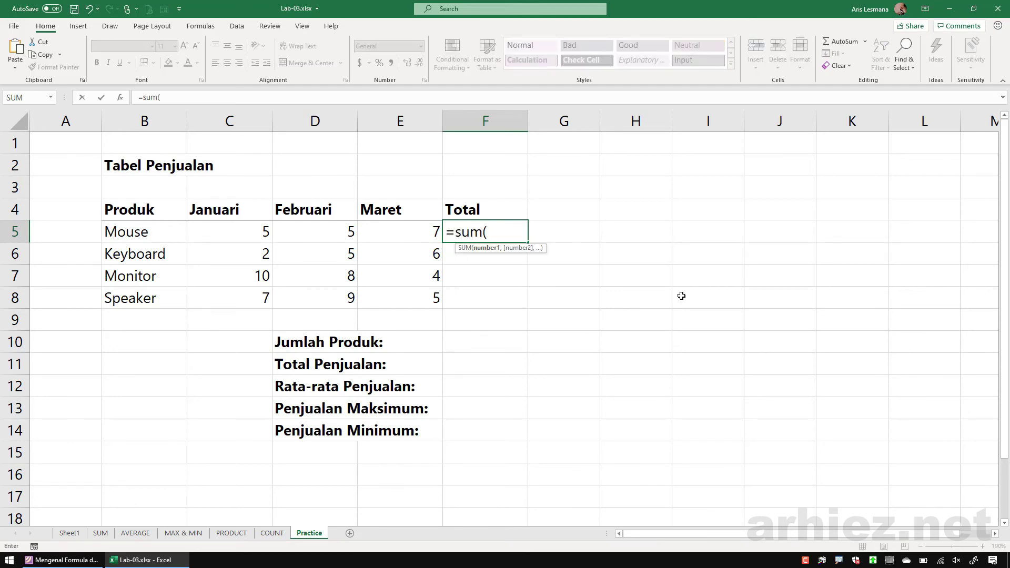
drag(240, 235, 388, 233)
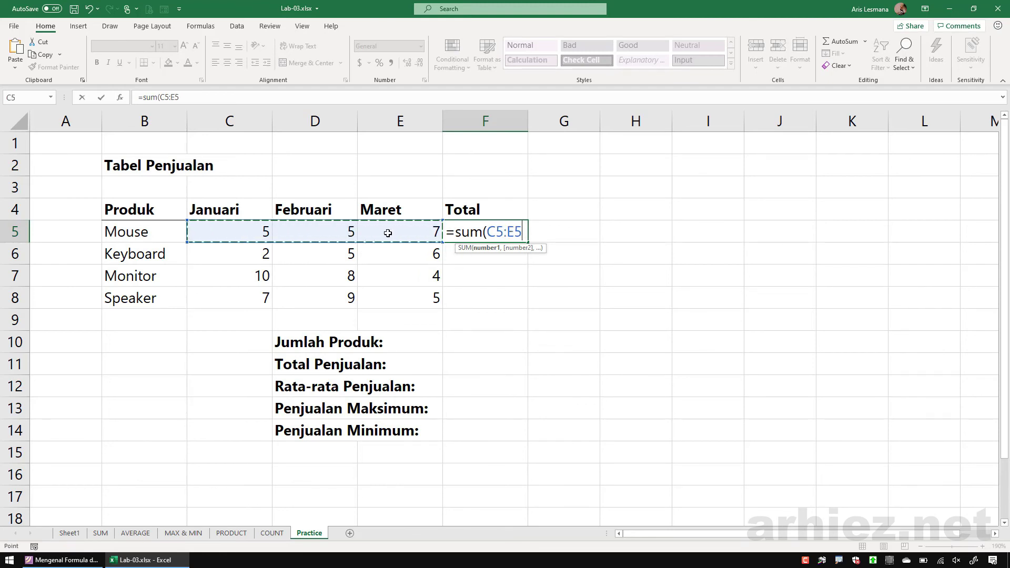
text())
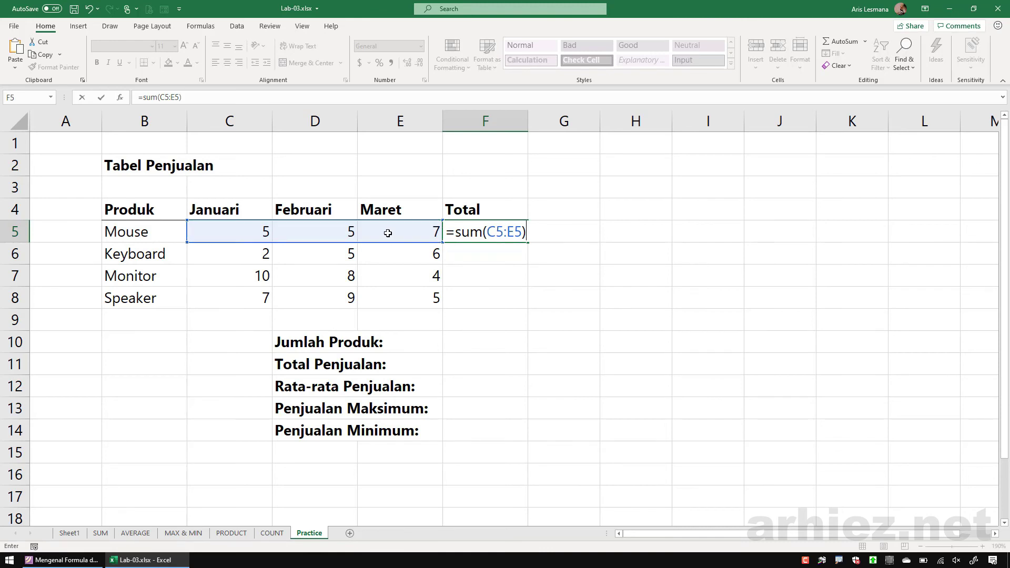
key(Return)
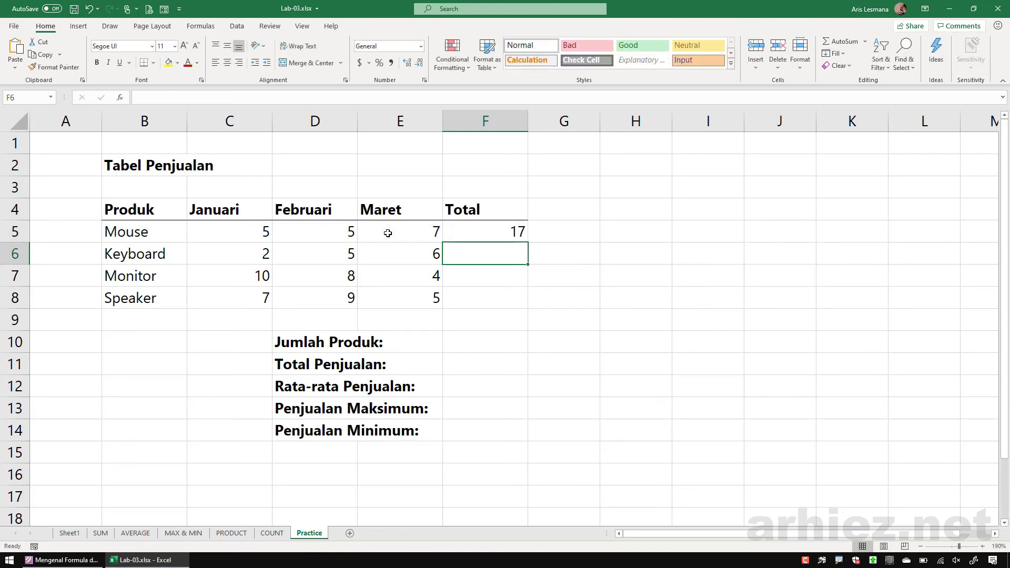
Fill the Mouse total formula from F5 down through F8 for Keyboard, Monitor and Speaker
click(476, 235)
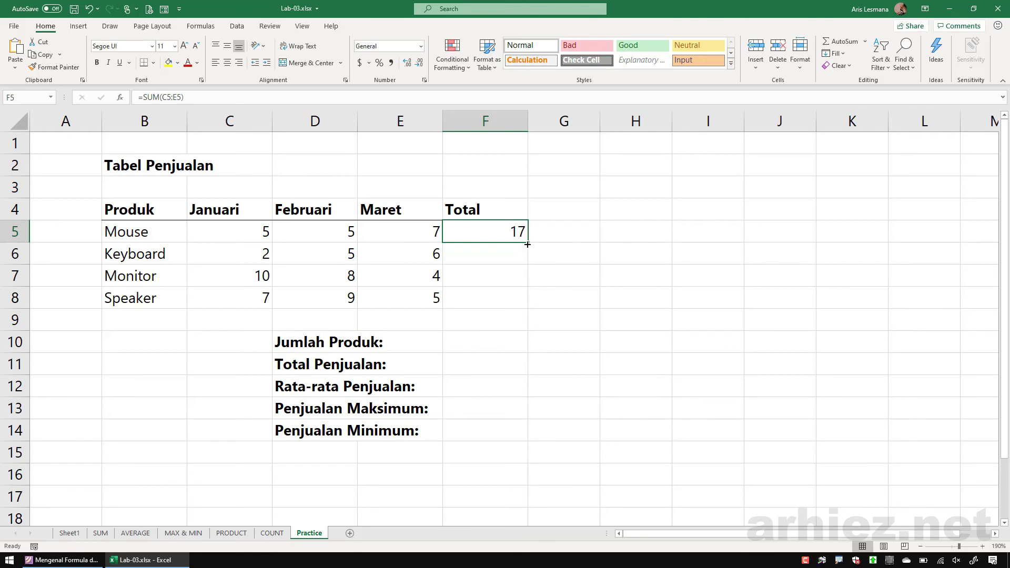
drag(527, 244, 527, 308)
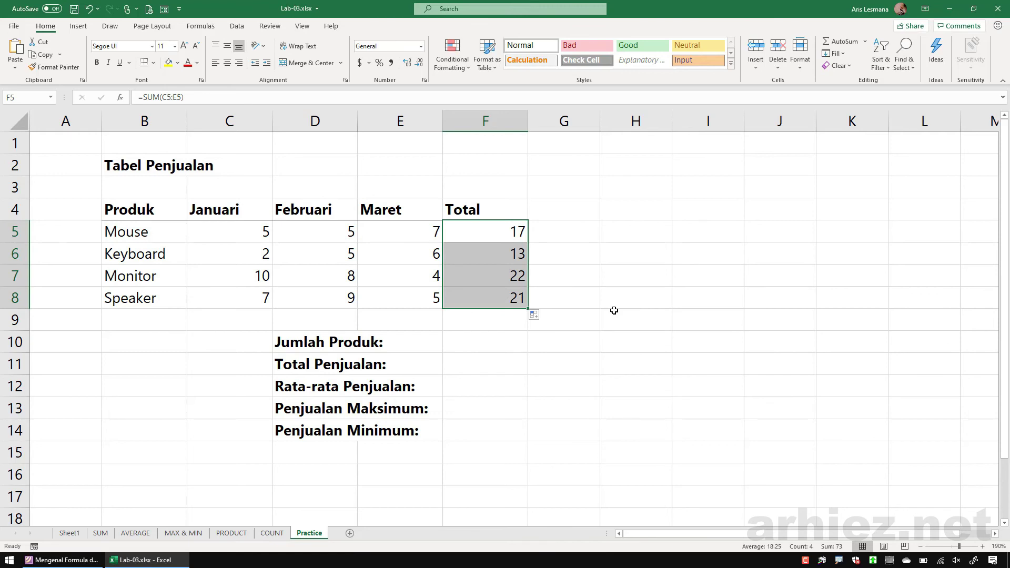
click(617, 369)
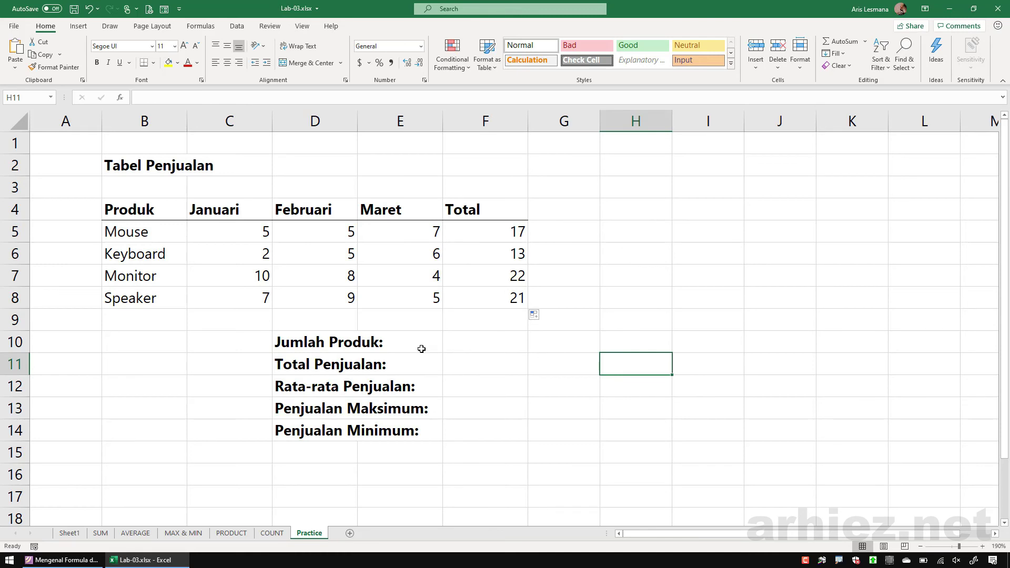
Examine the empty summary cells F10:F14, the totals in F5:F8 and the product names in B5:B8
click(472, 347)
click(470, 367)
click(469, 389)
click(466, 413)
click(466, 425)
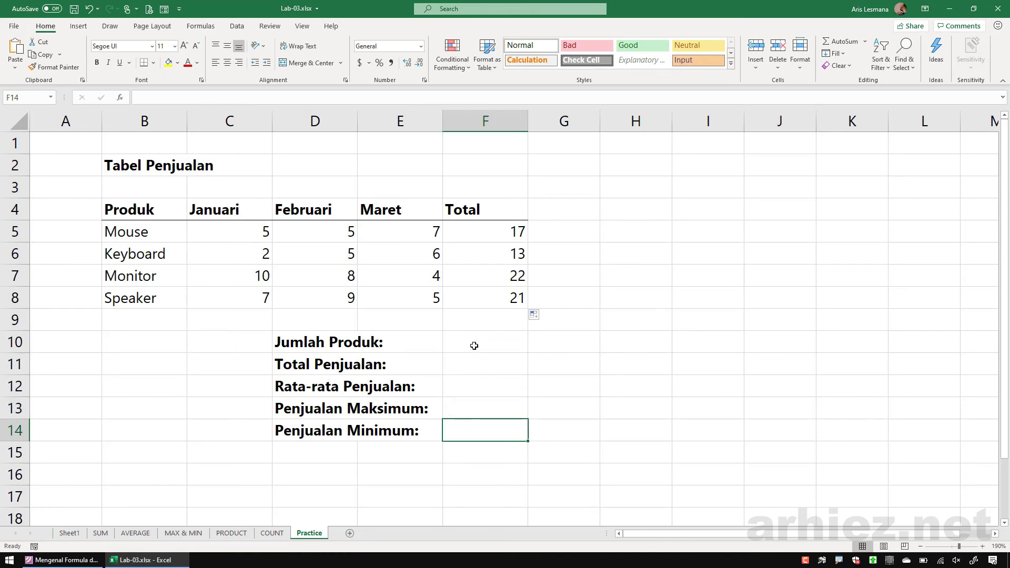
click(475, 346)
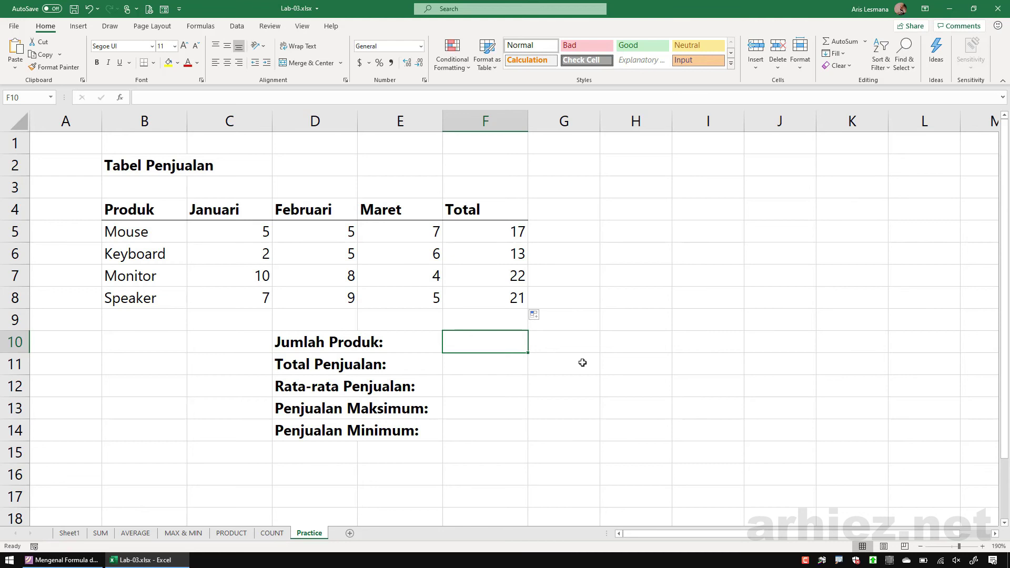
drag(481, 232, 481, 298)
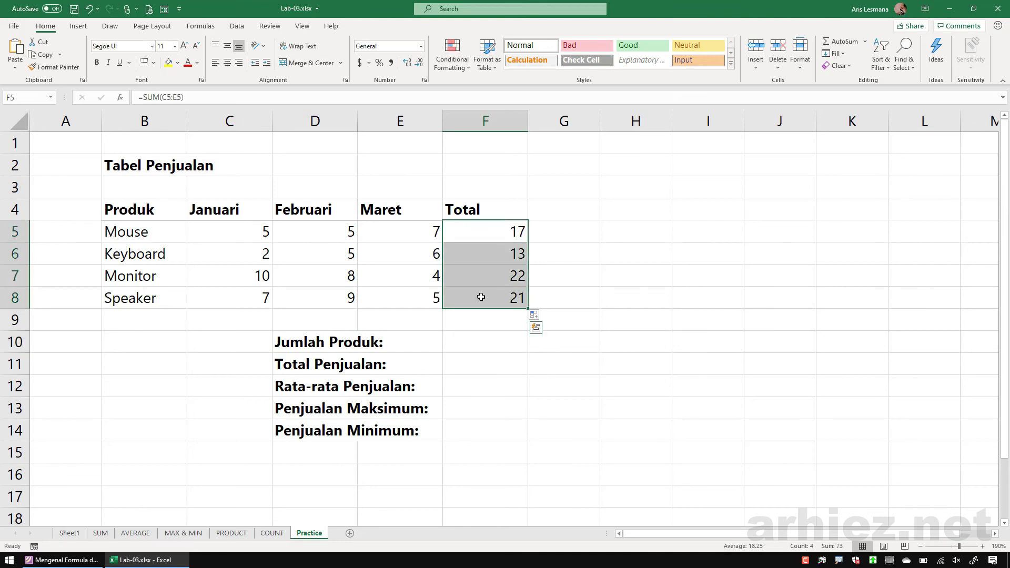
drag(147, 232, 145, 299)
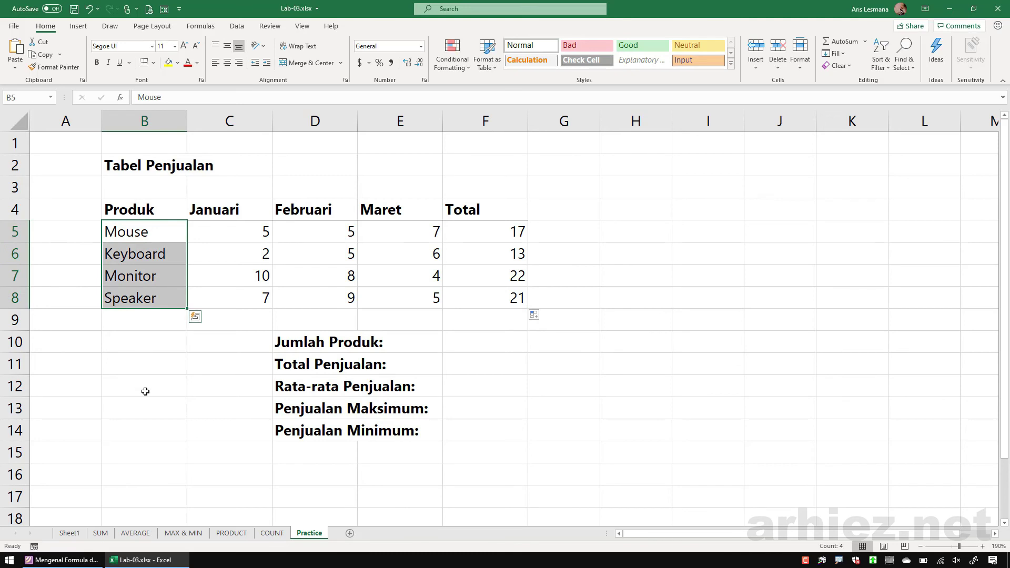
Count the products for Jumlah Produk in cell F10 with the formula =COUNTA(B5:B8)
click(484, 347)
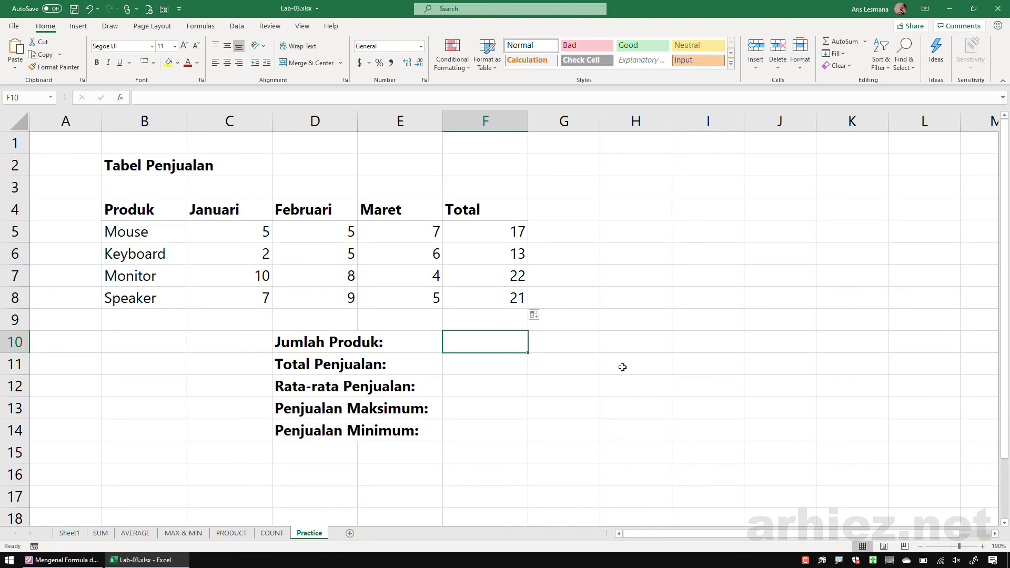
text(=count)
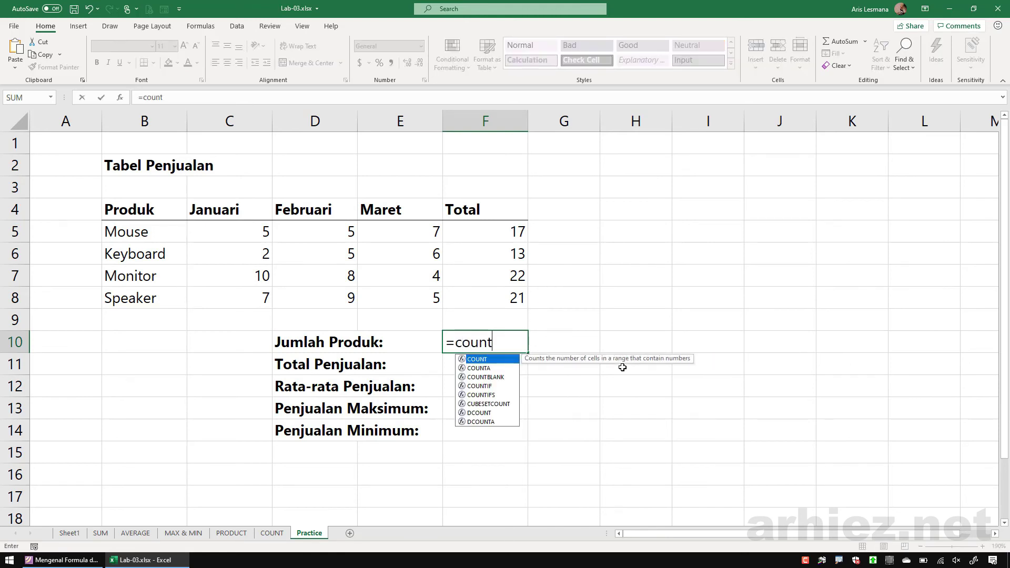
text(a()
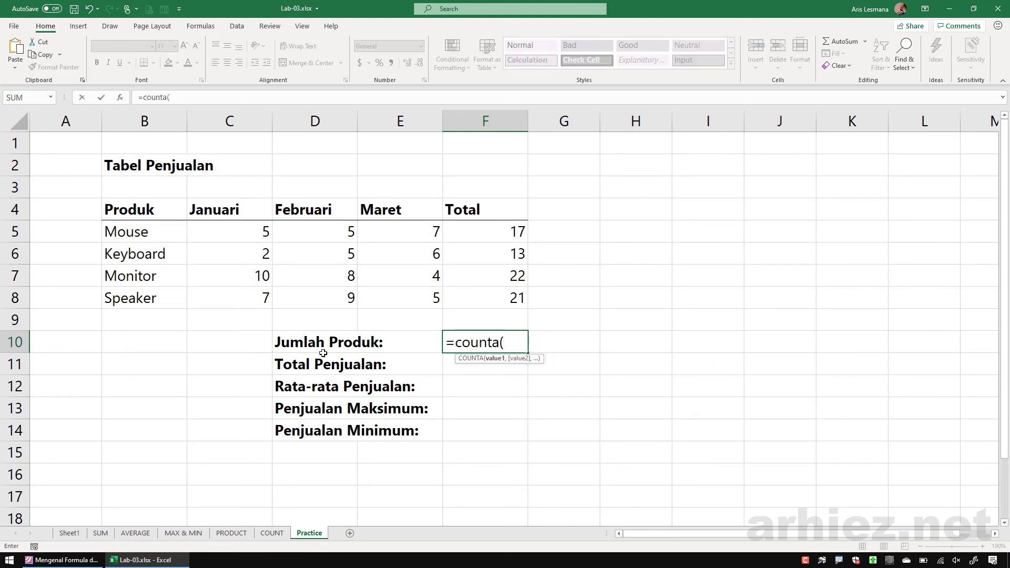
drag(138, 233, 136, 301)
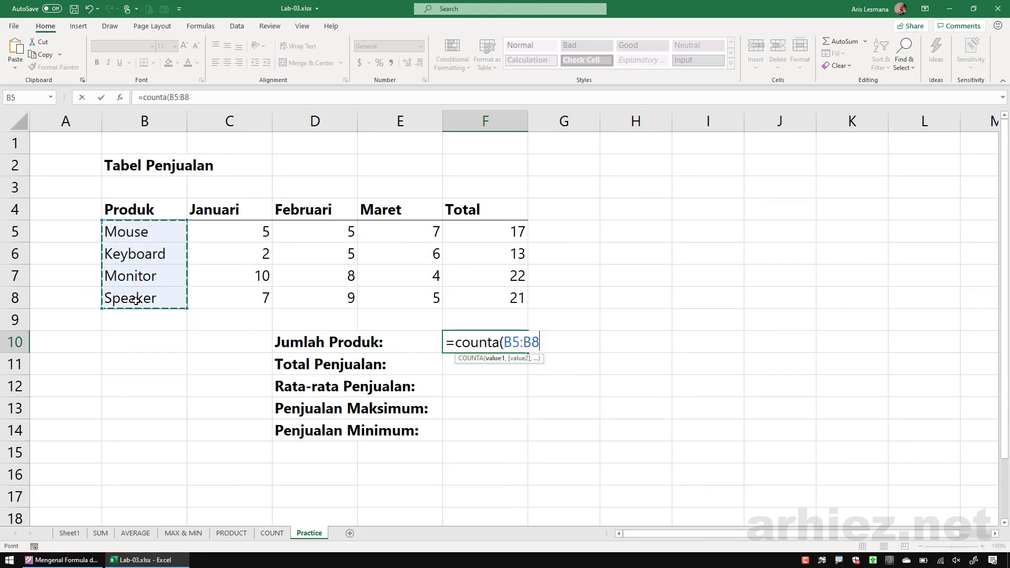
text())
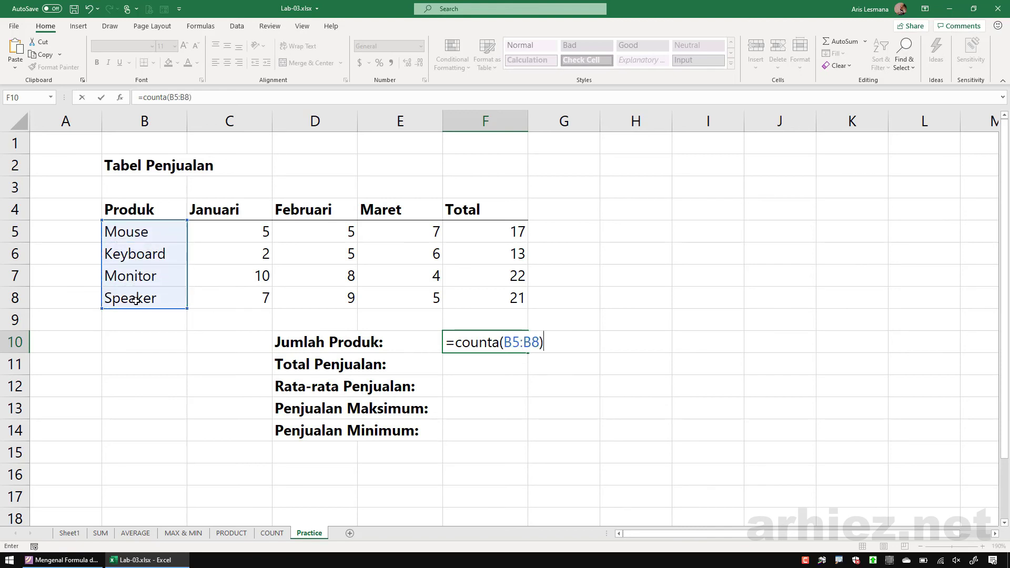
key(Return)
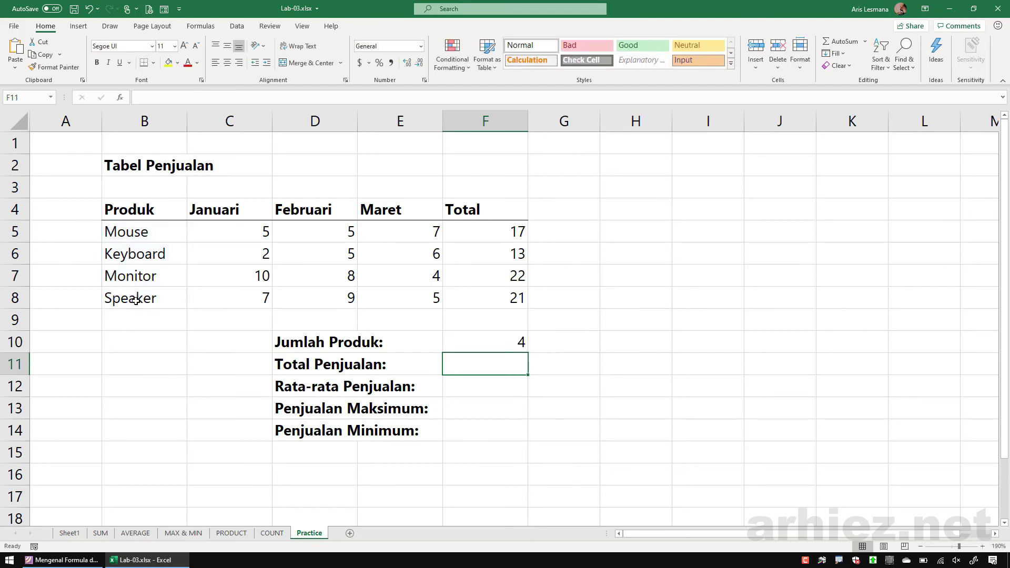
click(489, 347)
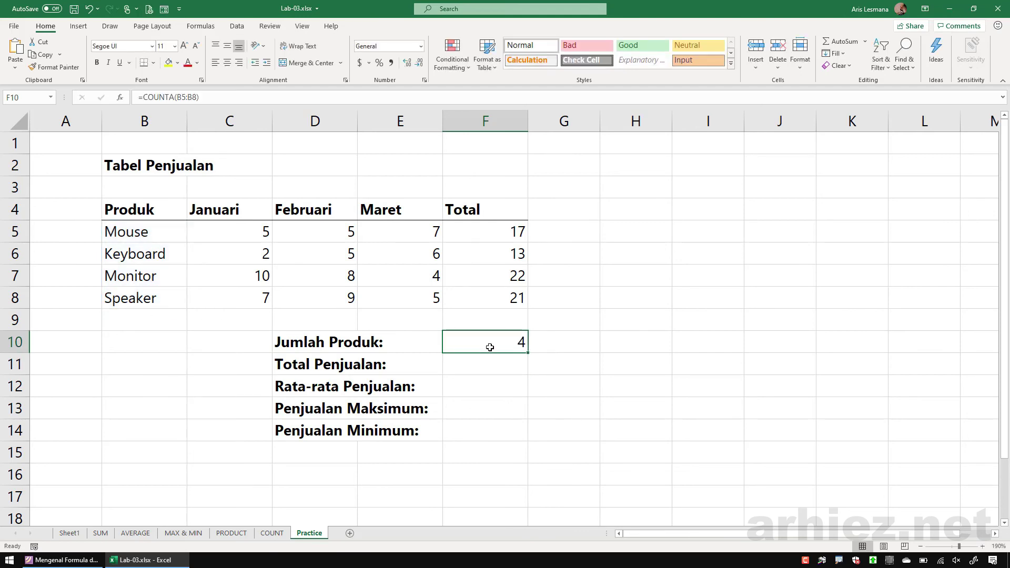
Add up the product totals for Total Penjualan in cell F11 with the formula =SUM(F5:F8)
click(492, 363)
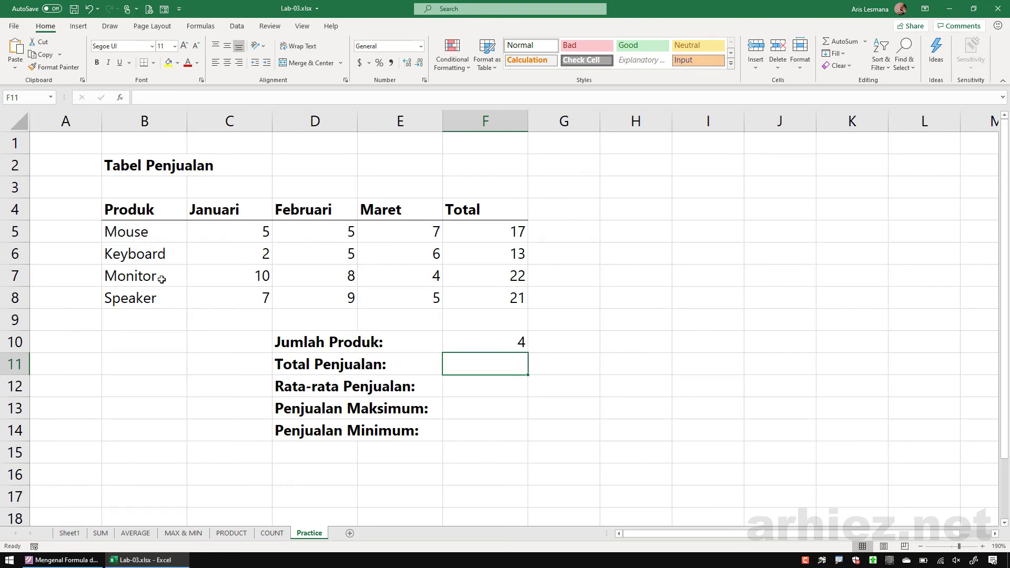
click(483, 236)
click(480, 259)
click(480, 284)
click(478, 301)
click(486, 362)
drag(490, 225, 492, 298)
click(480, 361)
text(=sum()
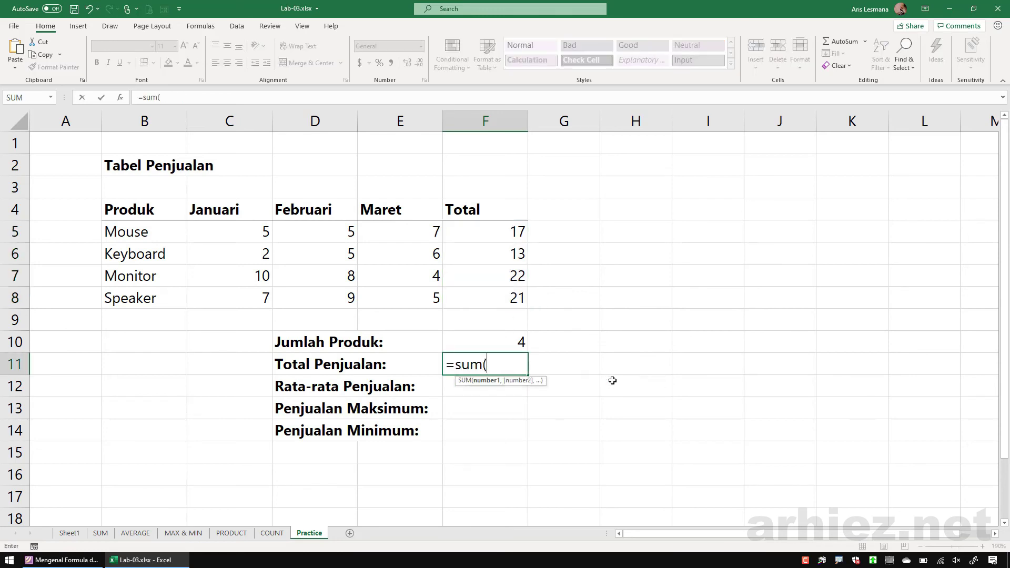
drag(481, 231, 480, 300)
text())
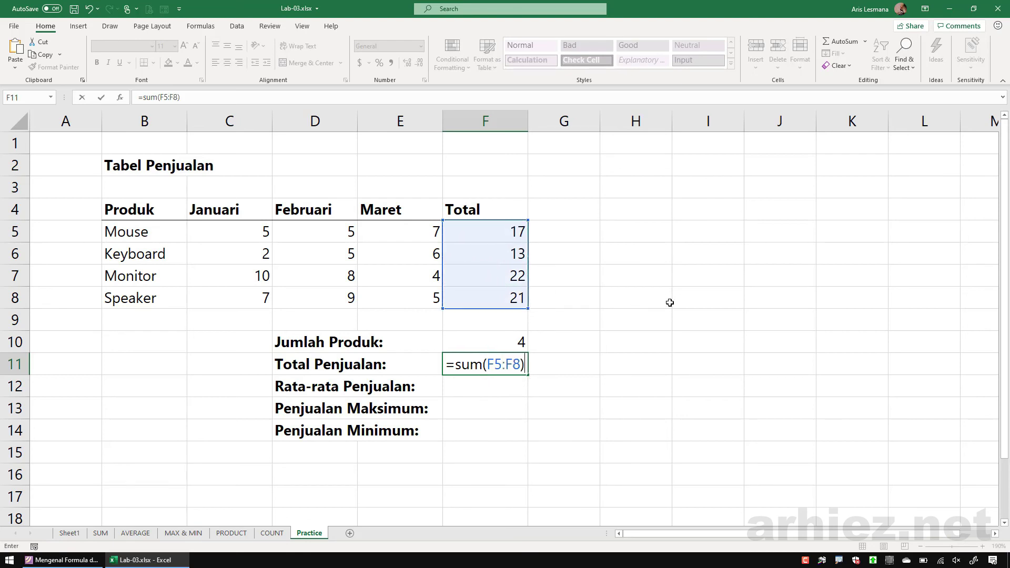
key(Return)
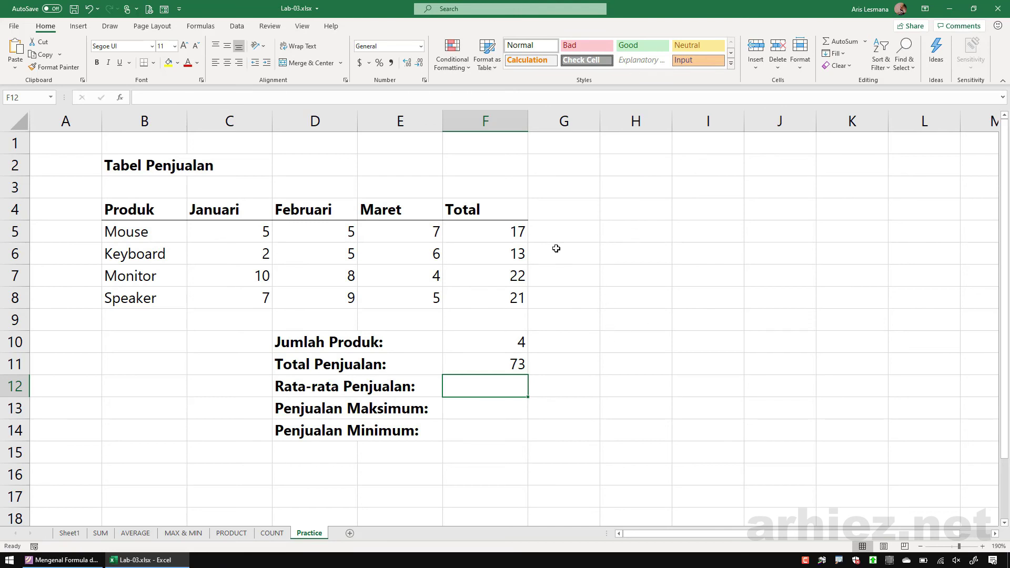
Cross-check Total Penjualan in cell G11 by summing all monthly sales with the formula =SUM(C5:E8)
click(638, 231)
drag(637, 232, 646, 278)
click(641, 354)
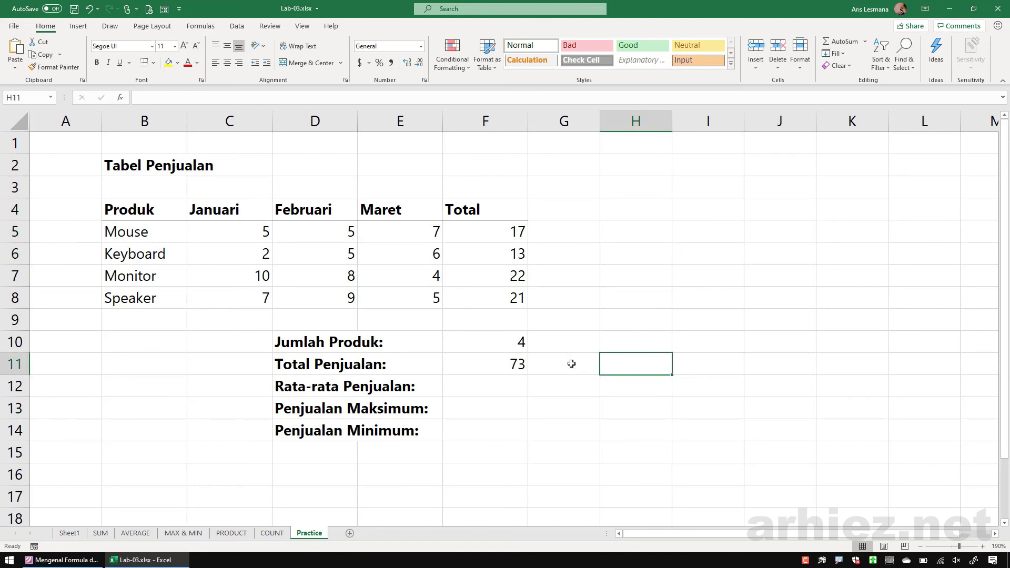
drag(234, 235, 388, 298)
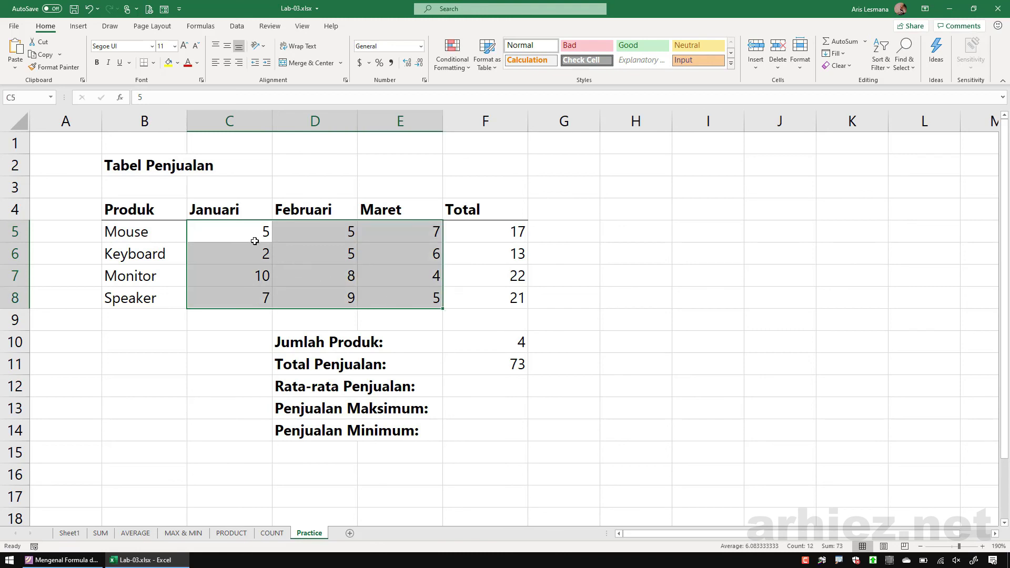
click(564, 364)
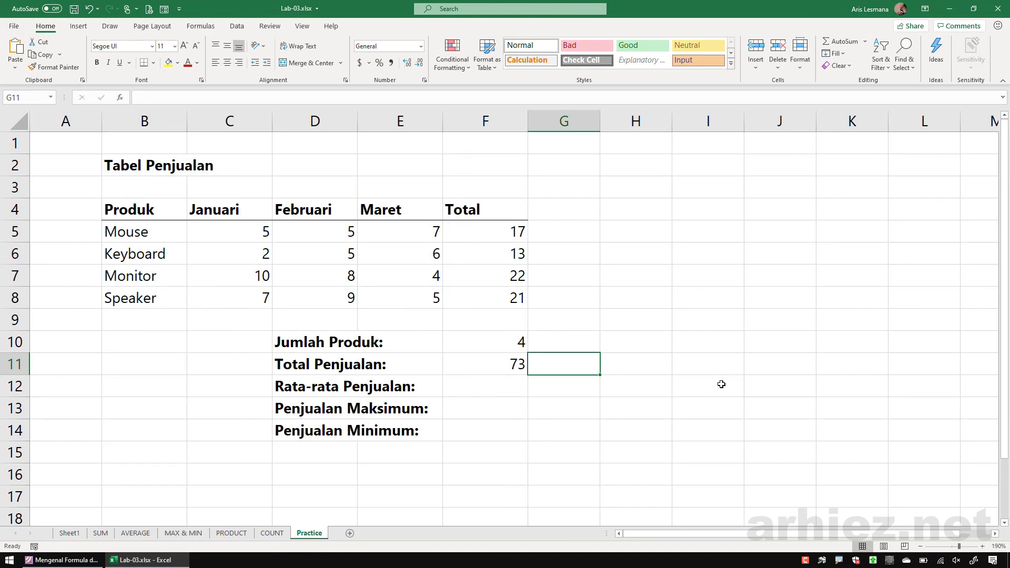
text(=su)
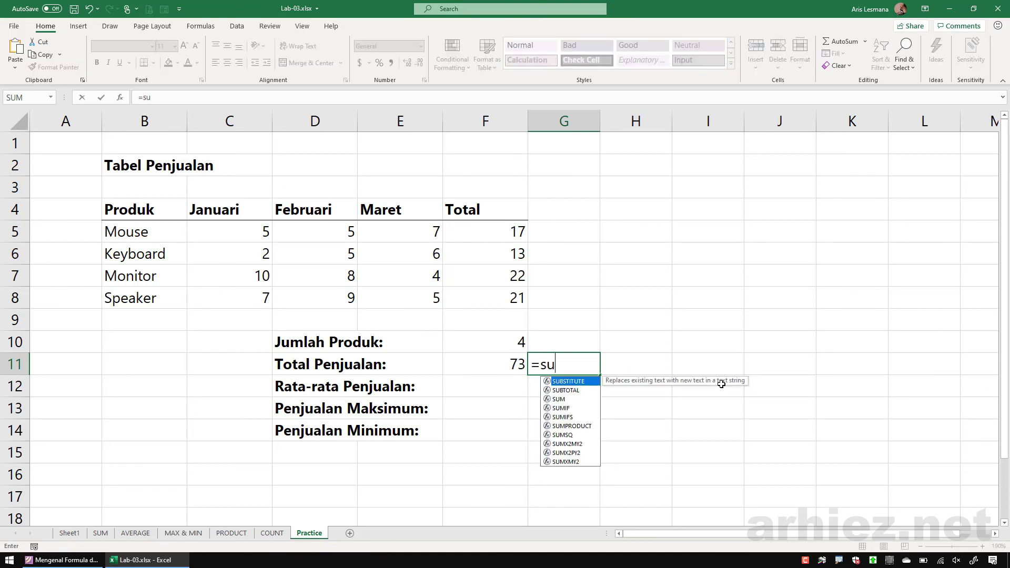
text(m()
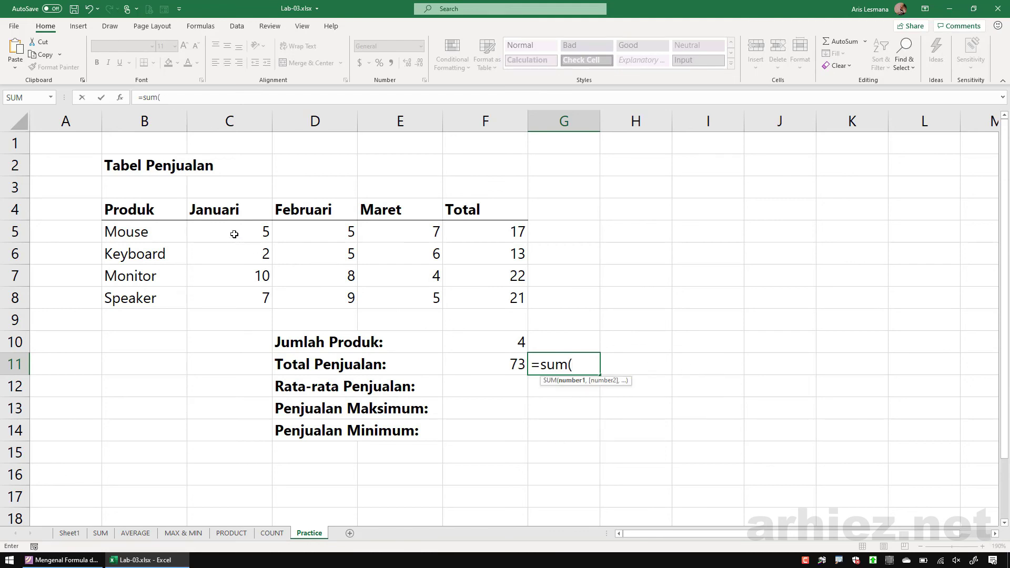
mouse_move(234, 234)
mouse_down()
mouse_move(377, 274)
mouse_move(396, 284)
mouse_move(390, 295)
mouse_up()
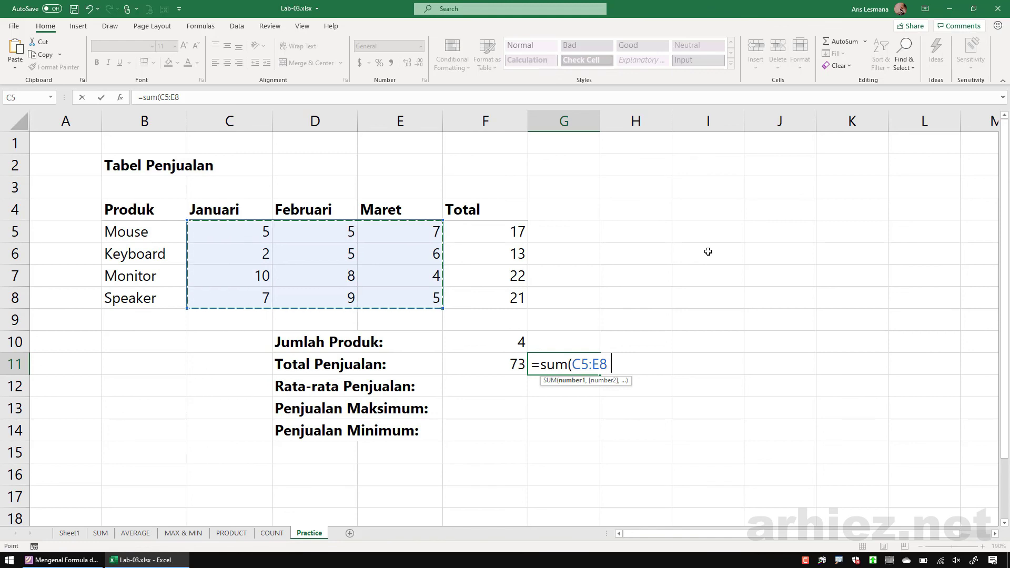
text())
key(Return)
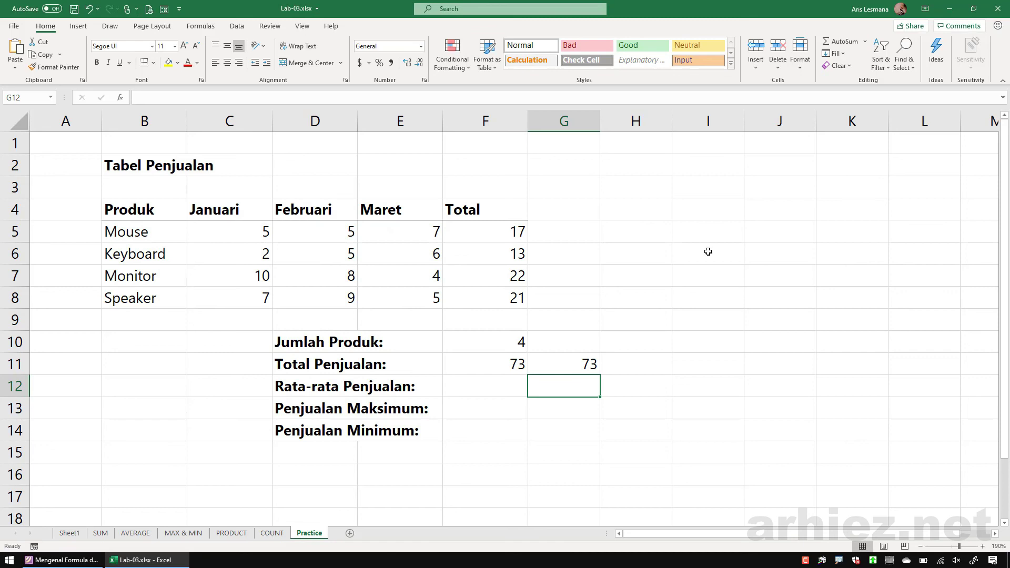
click(559, 364)
drag(490, 230, 481, 294)
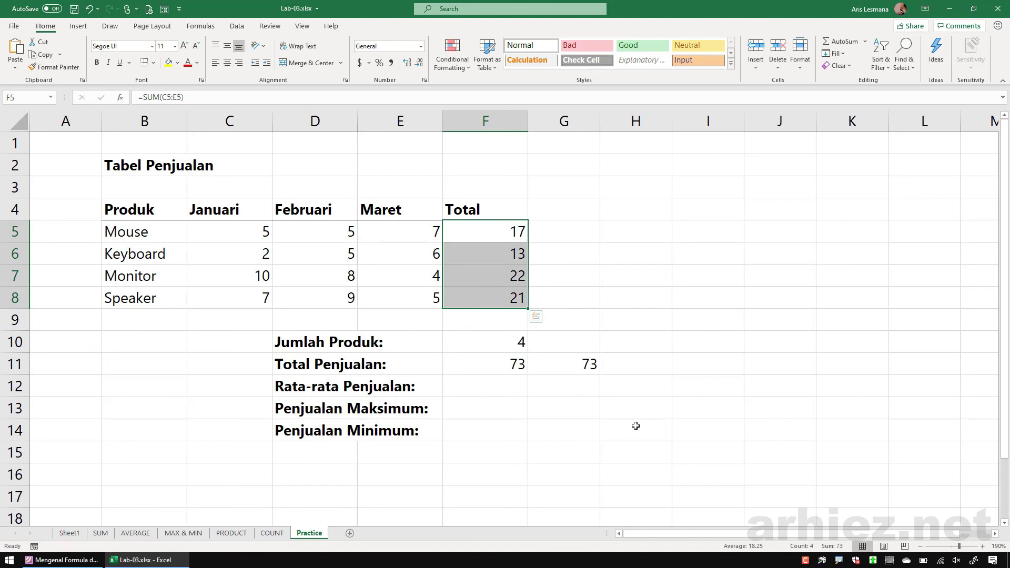
key(ctrl+z)
key(ctrl+z)
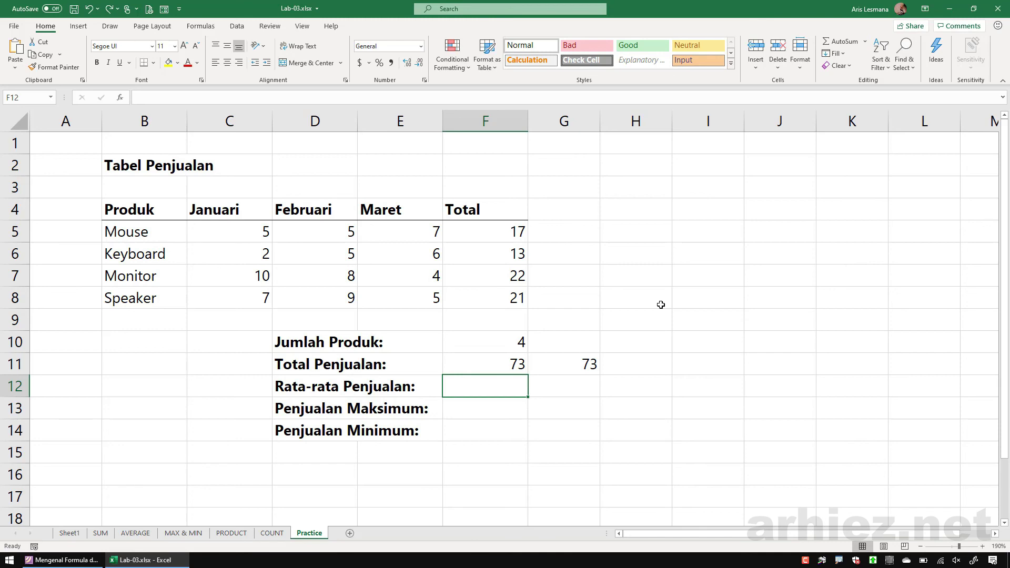
Calculate the average of all monthly sales for Rata-rata Penjualan in cell F12 with the formula =AVERAGE(C5:E8)
mouse_move(235, 229)
mouse_down()
mouse_move(323, 234)
mouse_move(395, 254)
mouse_move(402, 296)
mouse_up()
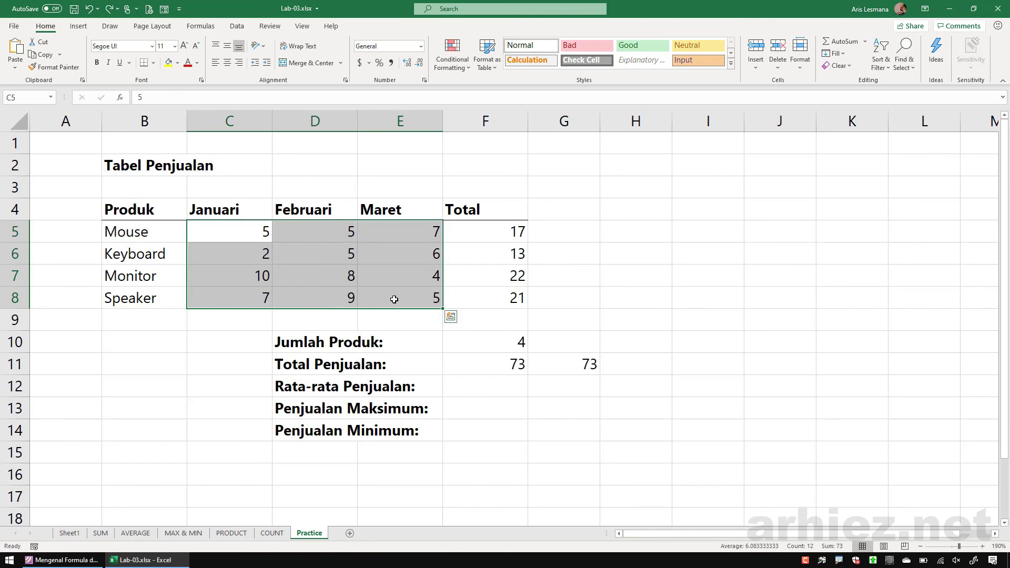
click(485, 388)
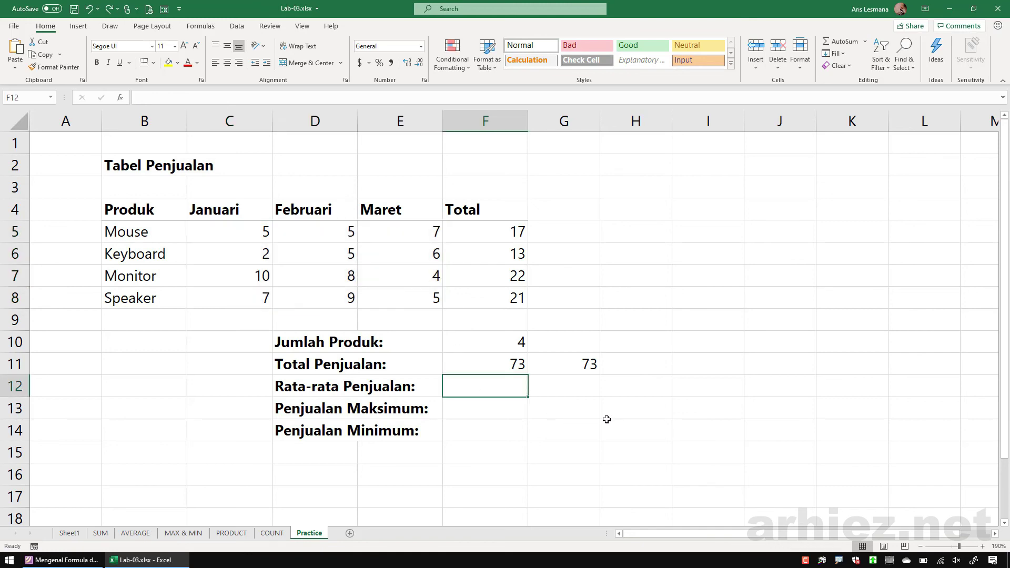
drag(482, 232, 487, 298)
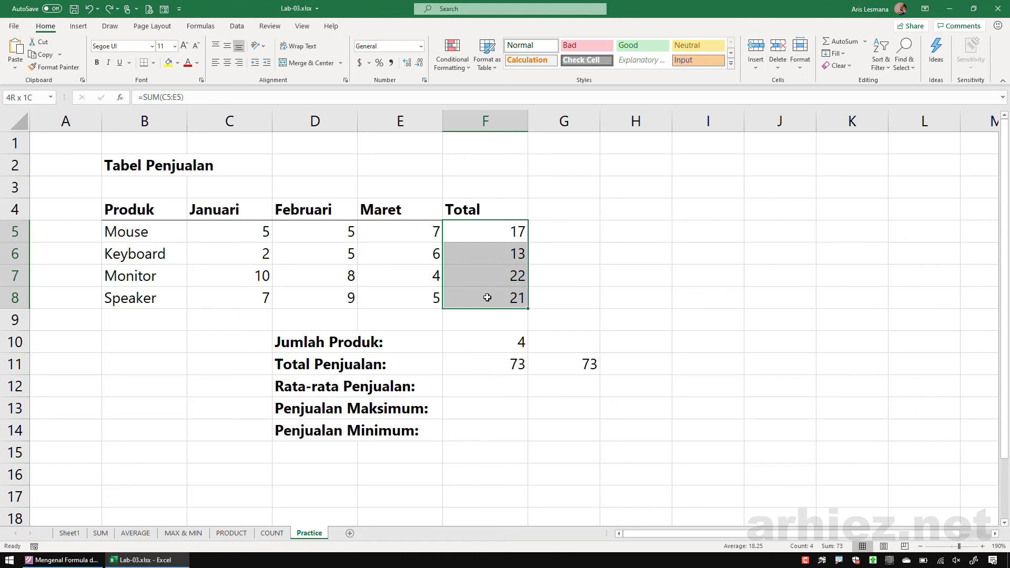
click(488, 390)
text(=)
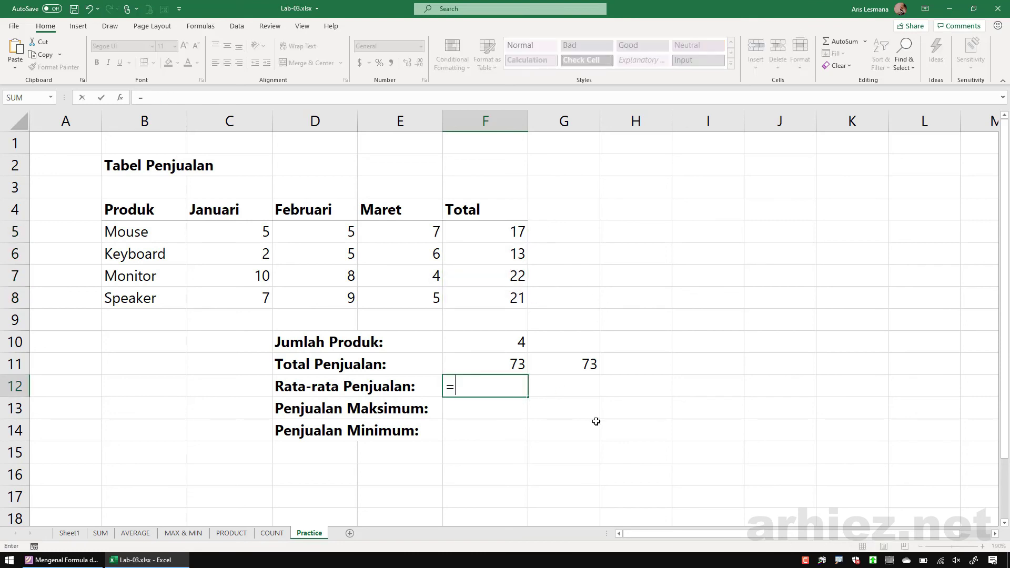
text(average()
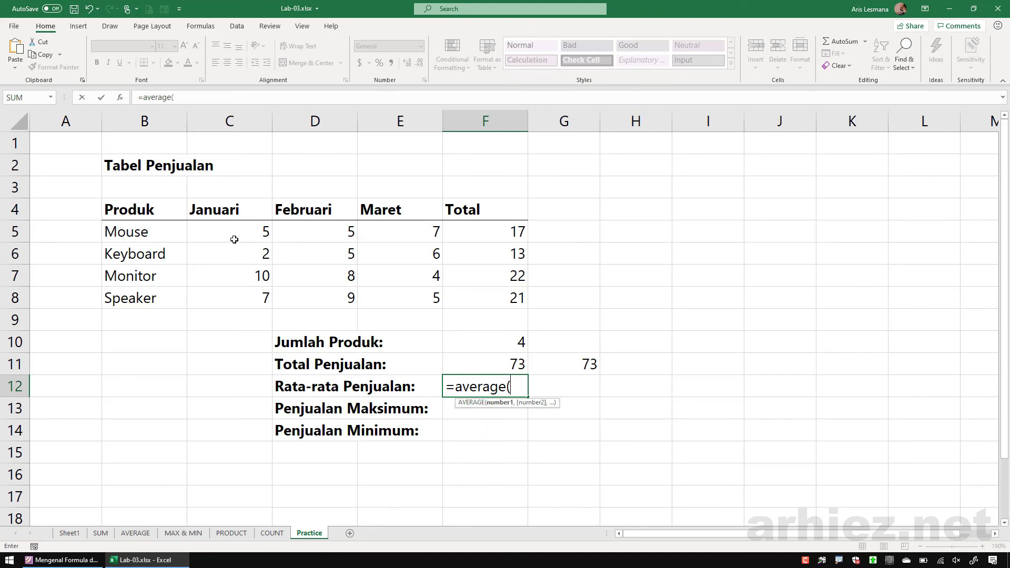
drag(231, 230, 394, 303)
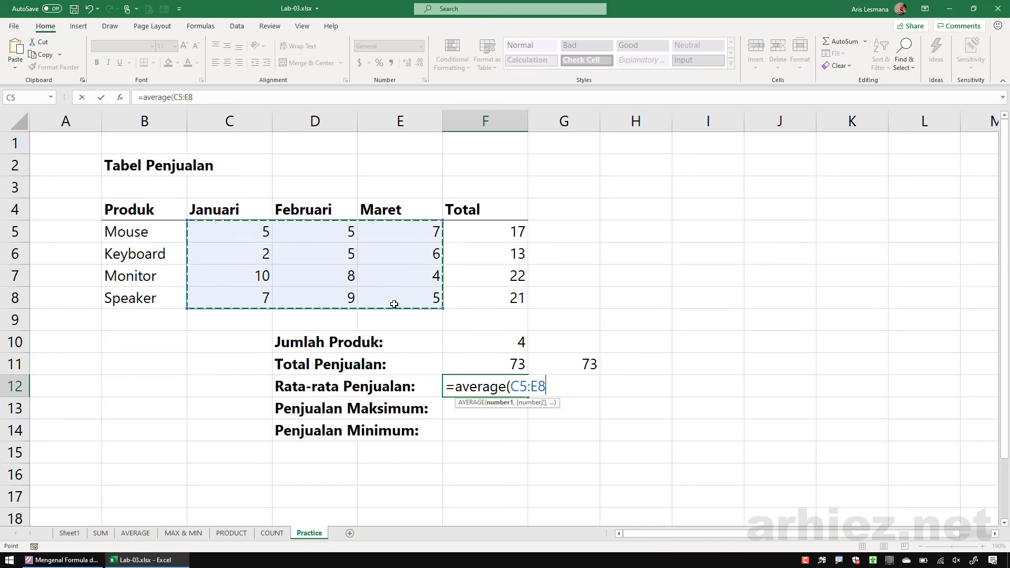
text())
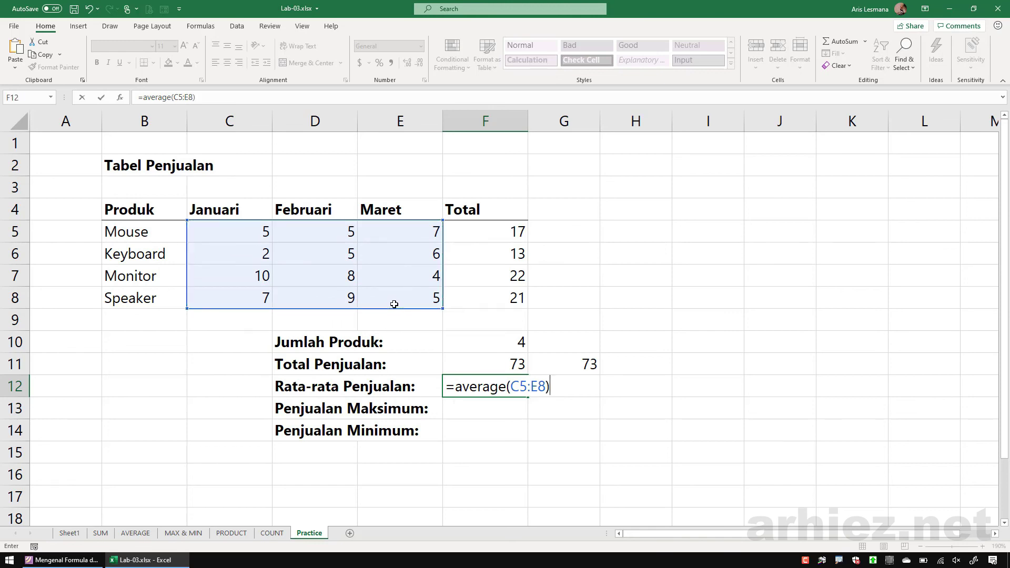
key(Return)
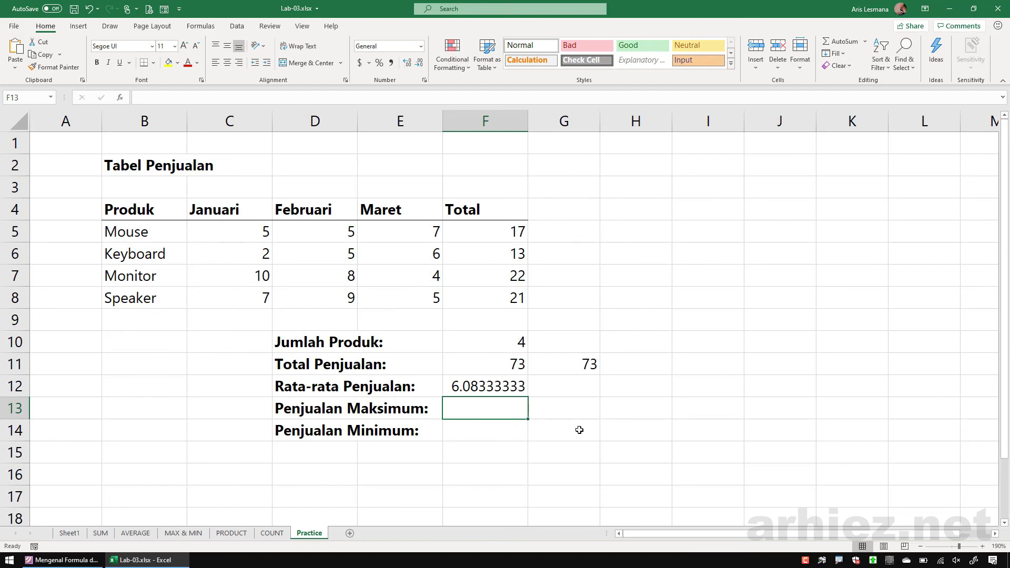
Find the highest monthly sales figure for Penjualan Maksimum in cell F13 with the formula =MAX(C5:E8)
text(=max)
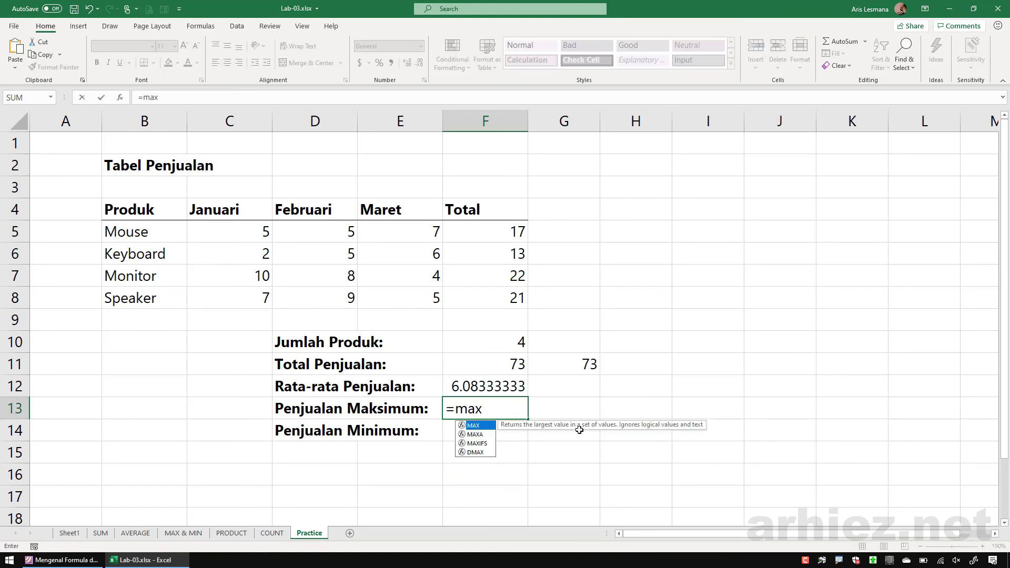
text(()
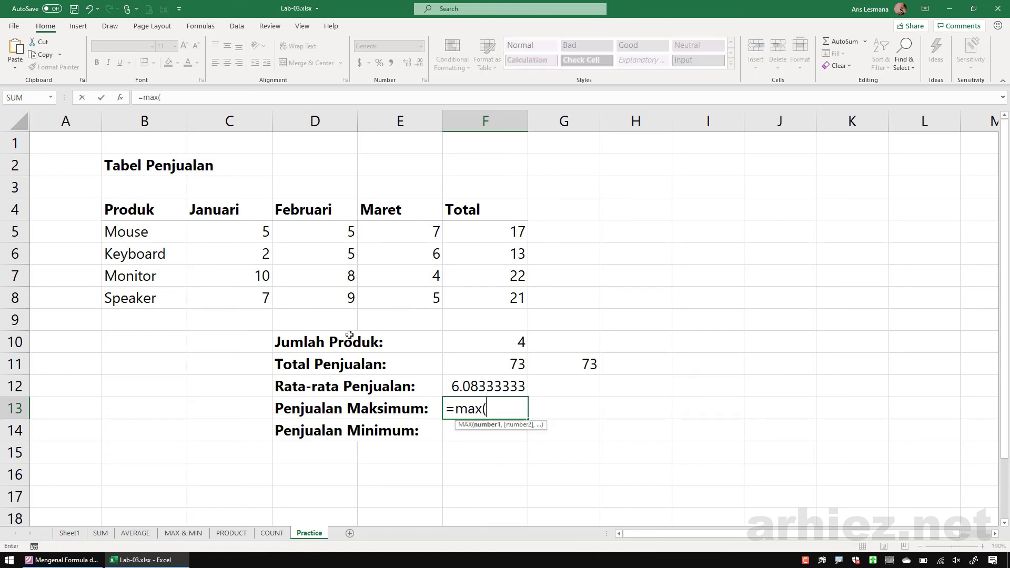
click(238, 231)
drag(282, 245, 448, 303)
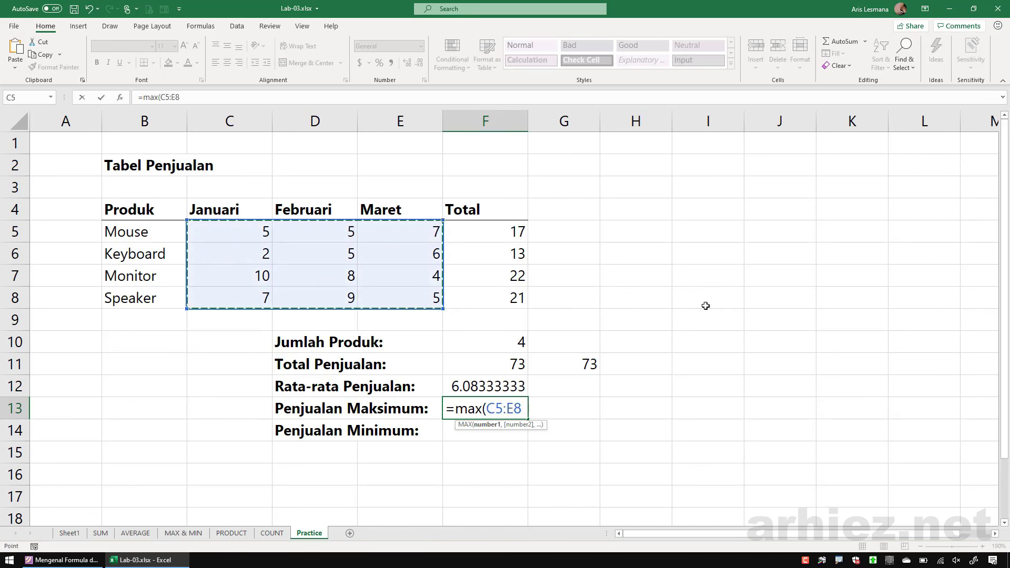
text())
key(Return)
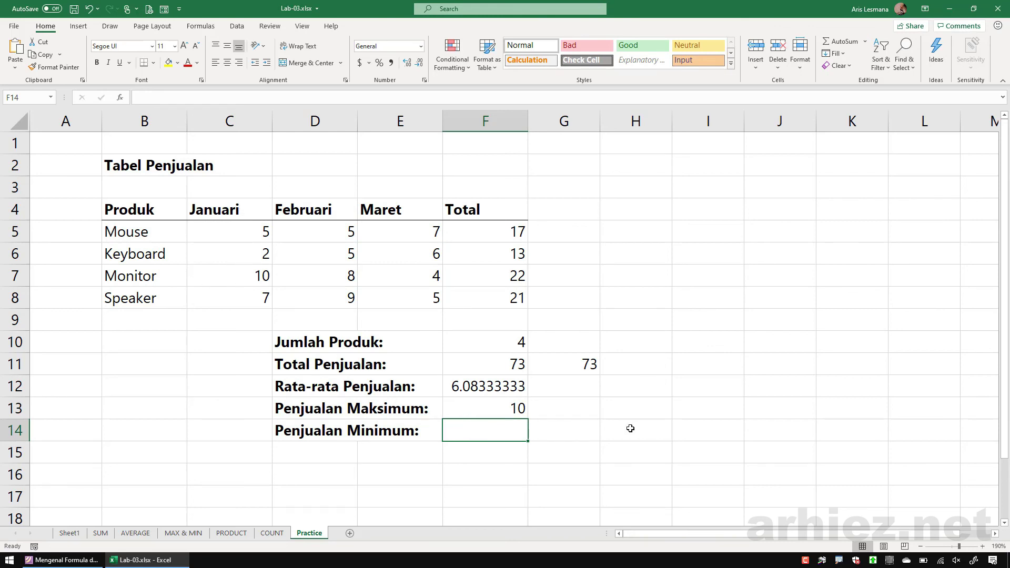
Find the lowest monthly sales figure for Penjualan Minimum in cell F14 with =MIN(C5:E8) and check it against the table
text(=mi)
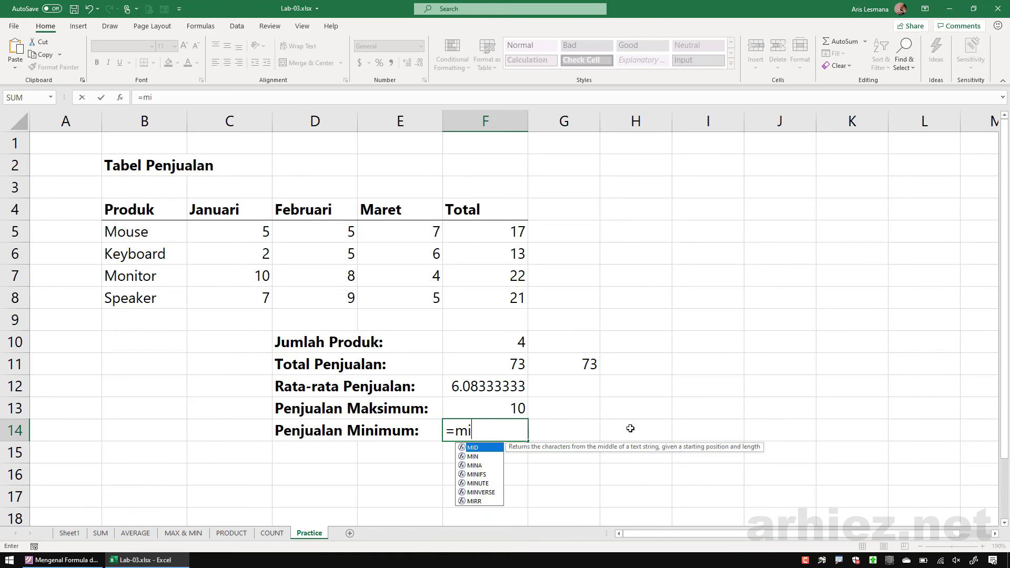
text(n()
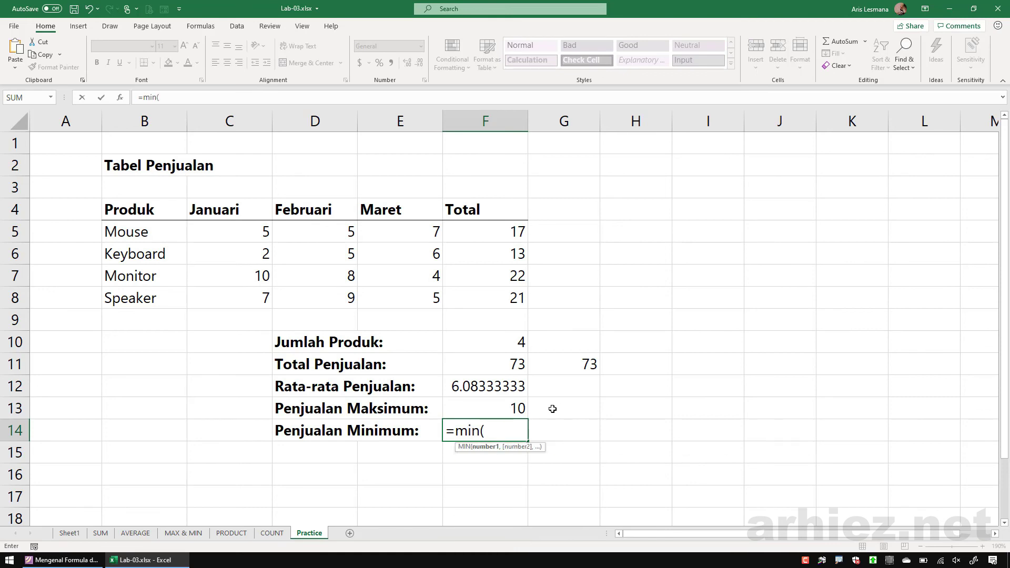
drag(223, 228, 396, 300)
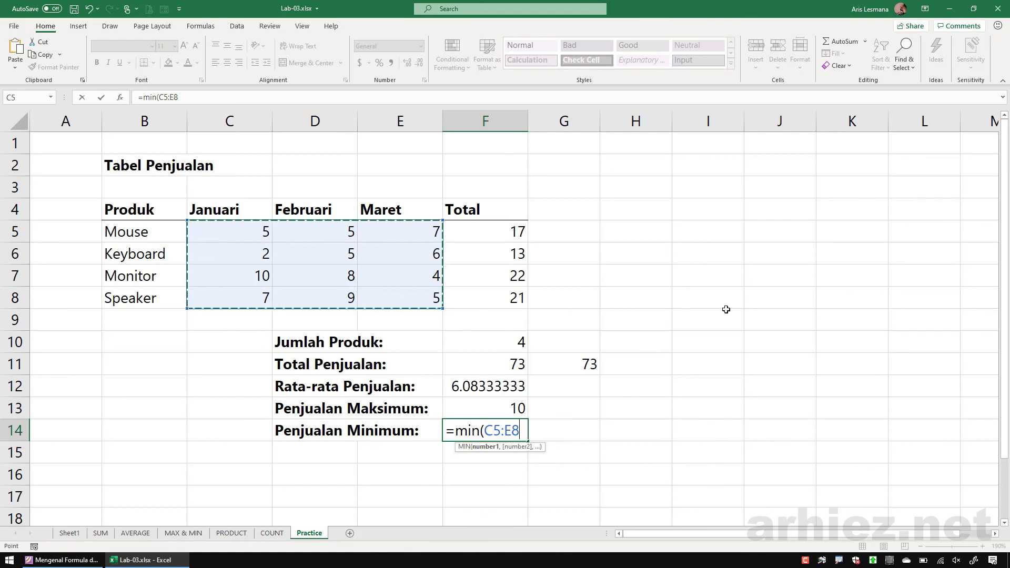
text())
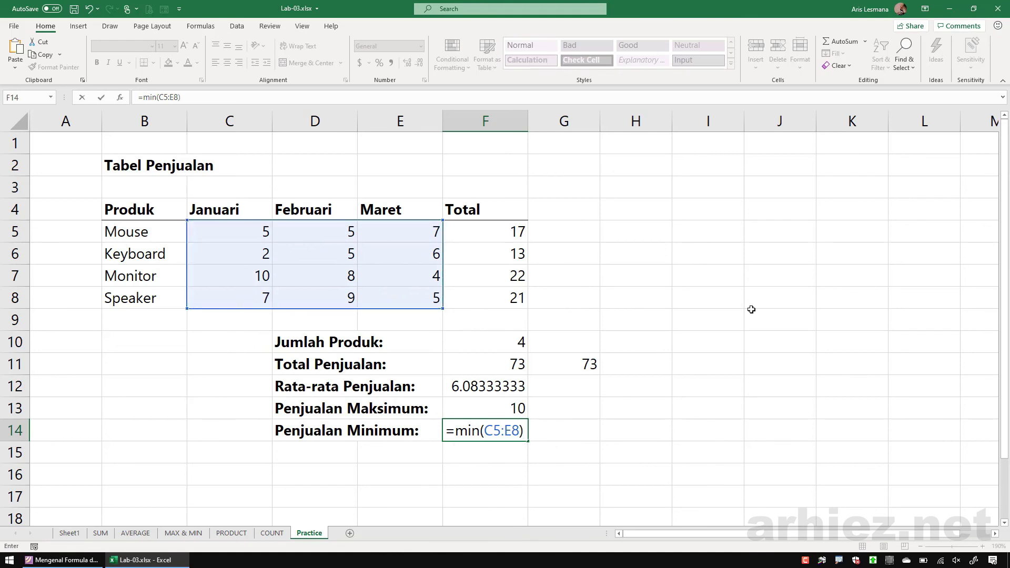
key(Return)
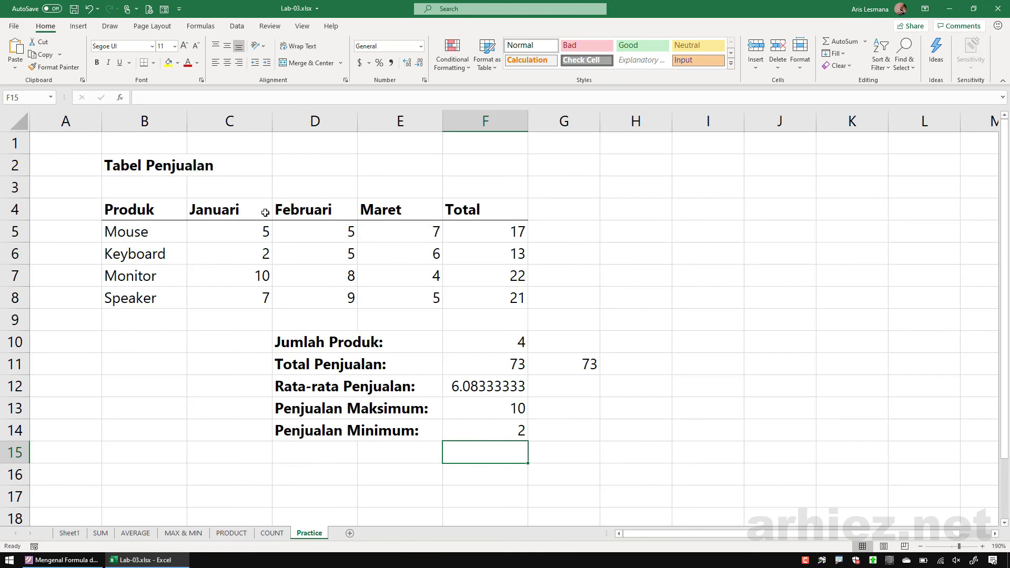
click(244, 259)
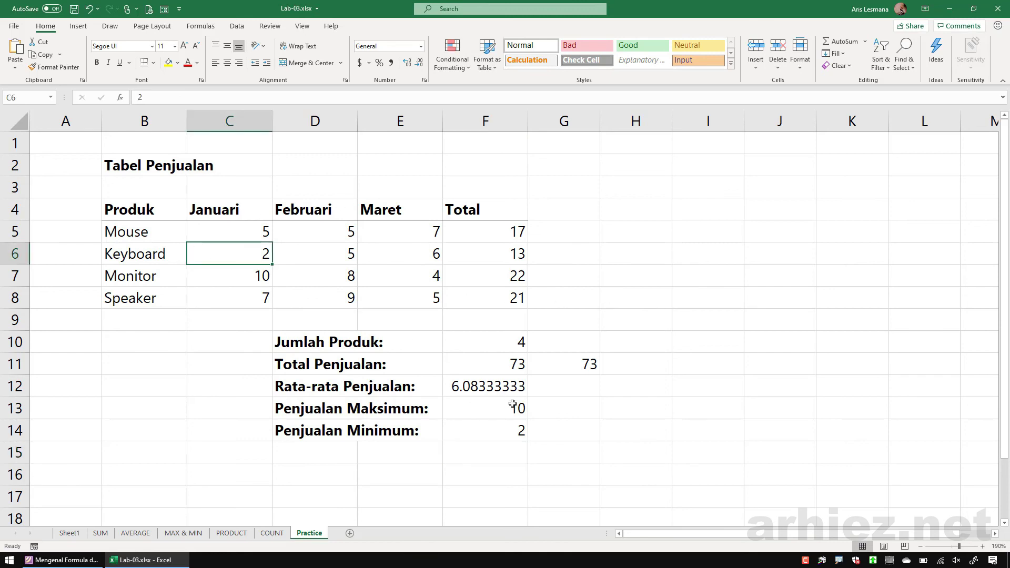
click(485, 476)
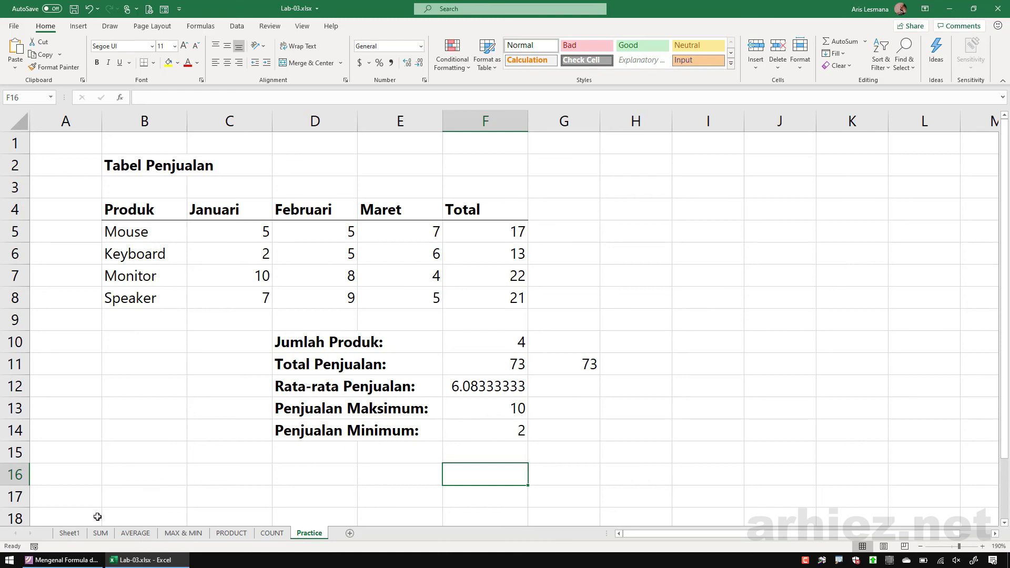
Switch to the Mengenal Formula dan Fungsi pada Excel slides in Foxit Phantom and go to the closing page 8
click(66, 560)
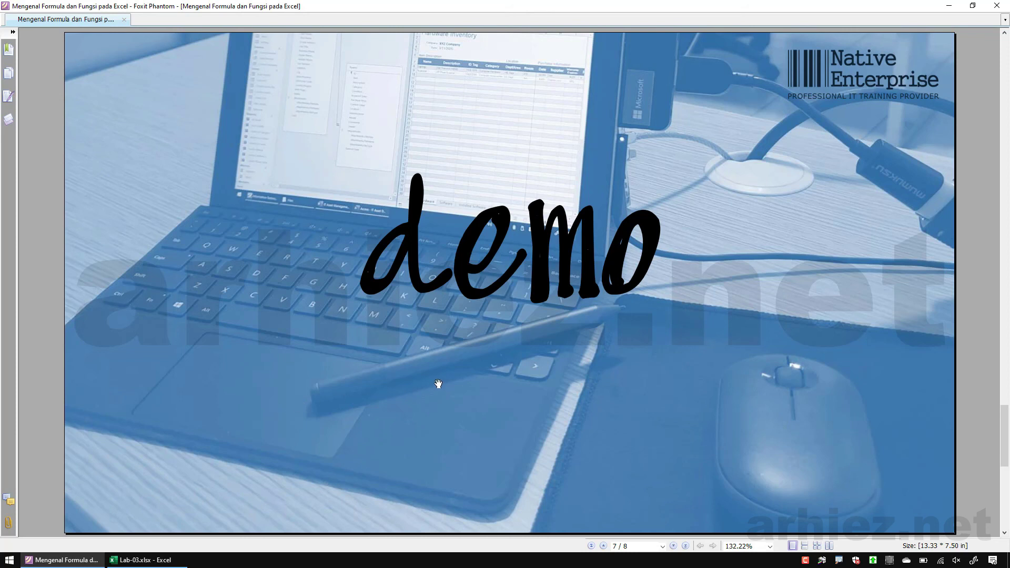
scroll(439, 384, down, 2)
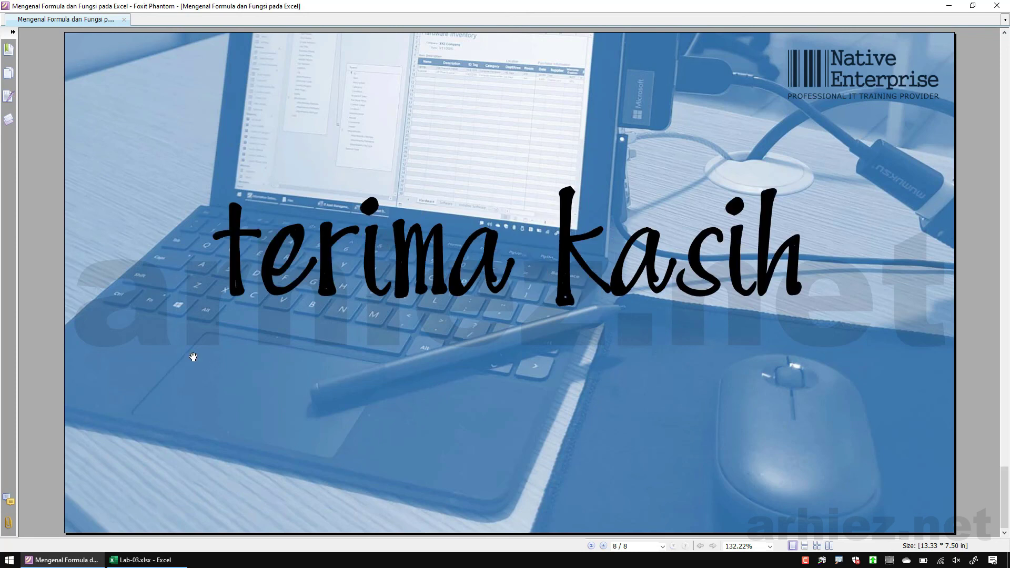